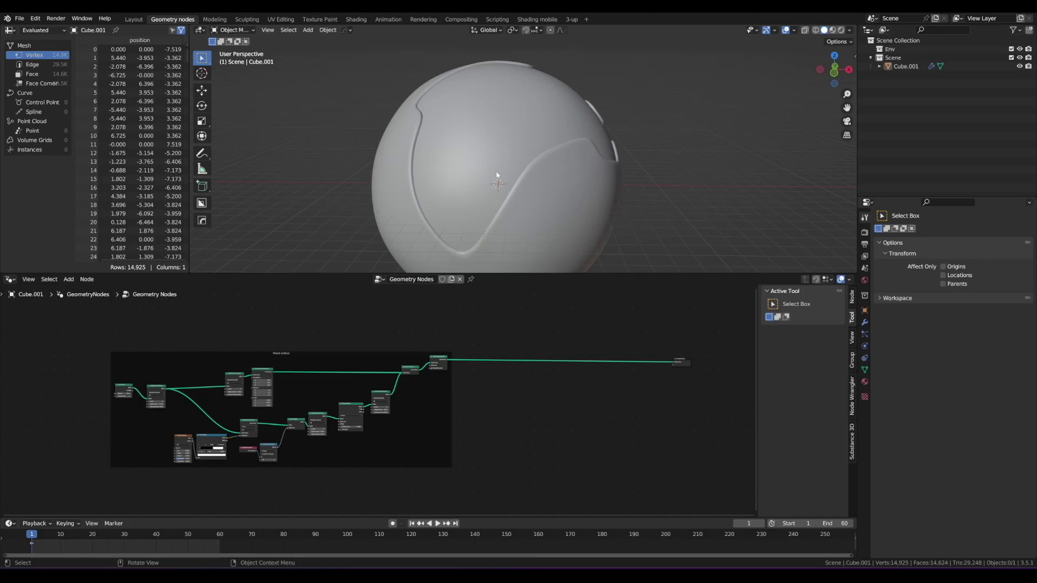
Set the Noise Texture node's W to 14.360 and its Scale to 0.14
{"action": "left_click_drag", "start_coordinate": [497, 175], "coordinate": [490, 147], "text": "alt"}
{"action": "scroll", "coordinate": [459, 151], "scroll_direction": "up", "scroll_amount": 1}
{"action": "scroll", "coordinate": [248, 358], "scroll_direction": "up", "scroll_amount": 3}
{"action": "left_click_drag", "start_coordinate": [110, 398], "coordinate": [418, 293], "text": "alt"}
{"action": "scroll", "coordinate": [425, 373], "scroll_direction": "up", "scroll_amount": 5}
{"action": "left_click_drag", "start_coordinate": [388, 434], "coordinate": [529, 434], "text": "shift"}
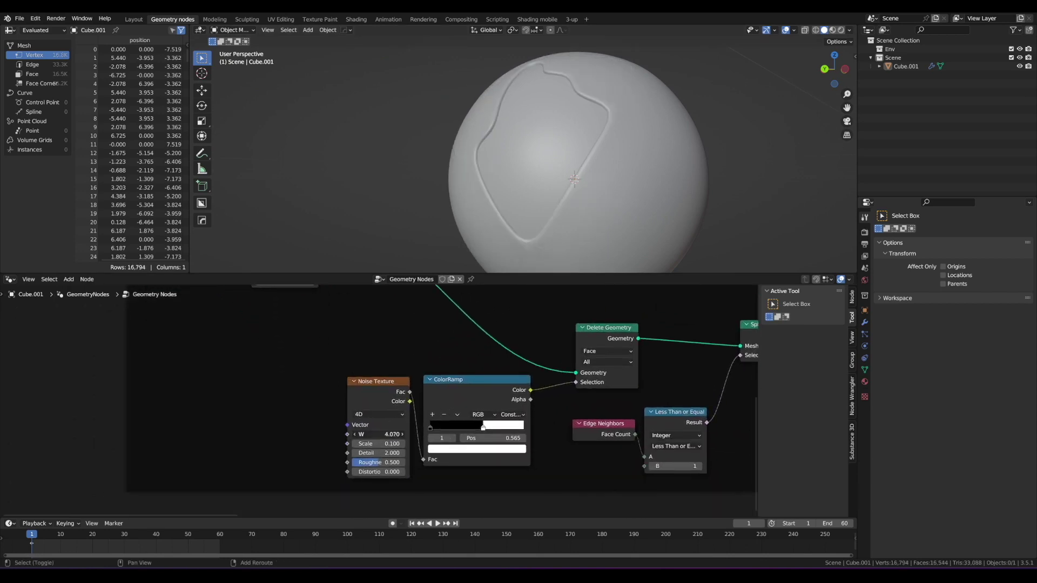
{"action": "left_click_drag", "start_coordinate": [427, 434], "coordinate": [540, 434]}
{"action": "left_click", "coordinate": [378, 443]}
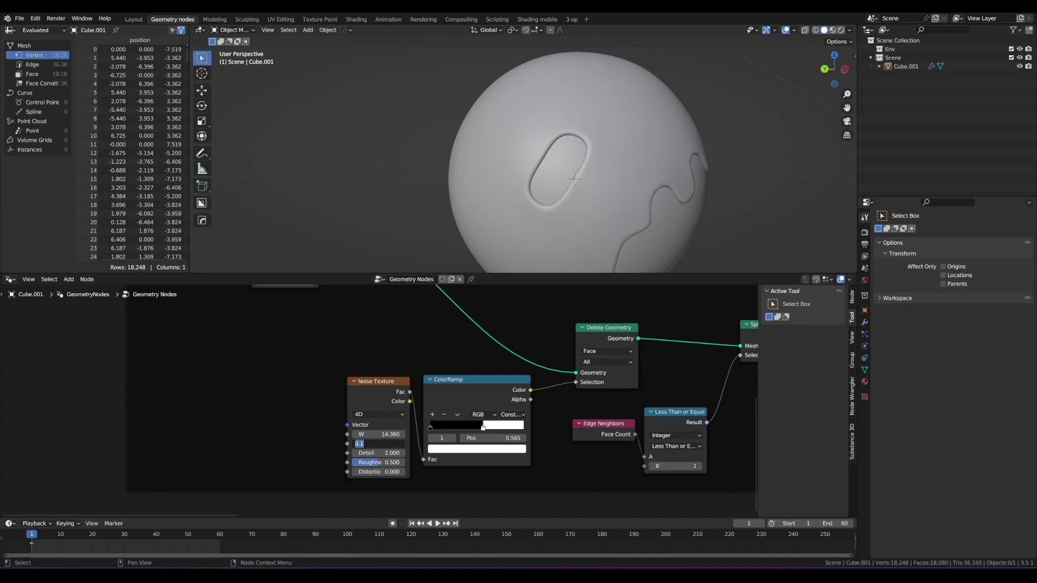
{"action": "type", "text": ".14"}
{"action": "key", "text": "Return"}
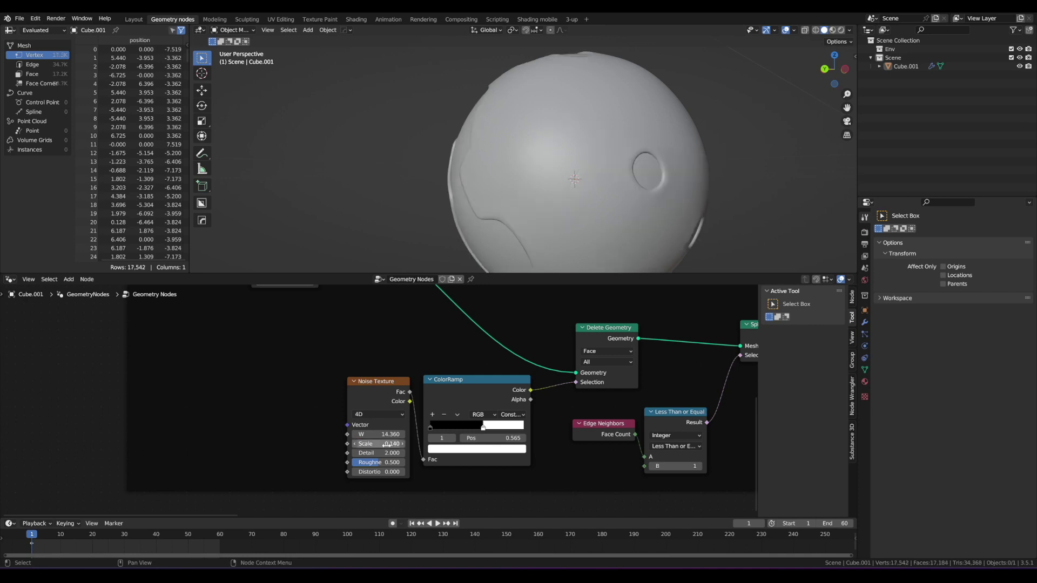
Move the ColorRamp's white stop to position 0.519, inspect the planet surface and select the planet object
{"action": "left_click_drag", "start_coordinate": [483, 430], "coordinate": [479, 431]}
{"action": "scroll", "coordinate": [592, 166], "scroll_direction": "down", "scroll_amount": 3}
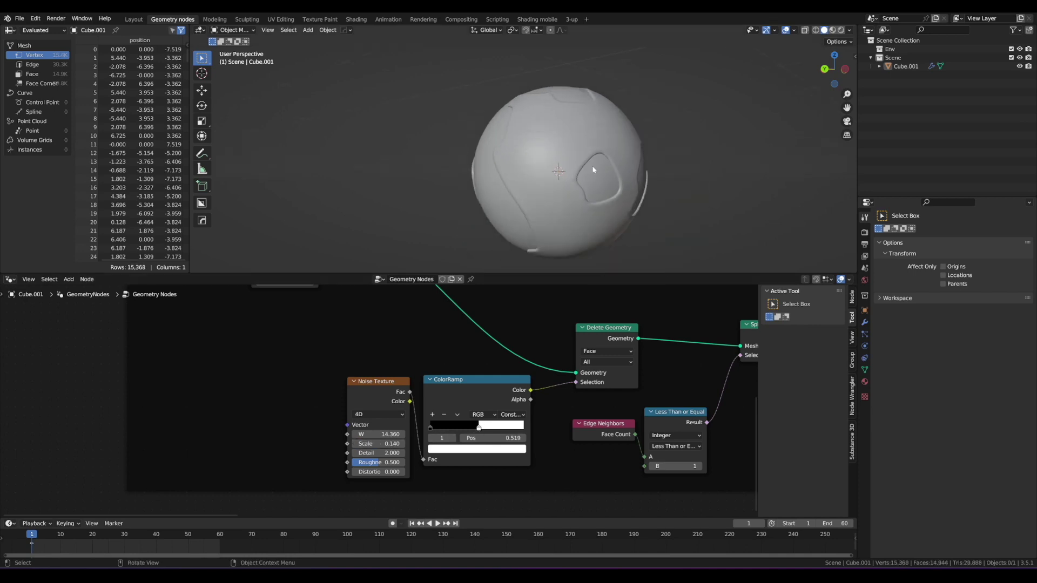
{"action": "middle_click_drag", "start_coordinate": [591, 165], "coordinate": [517, 180]}
{"action": "scroll", "coordinate": [572, 155], "scroll_direction": "up", "scroll_amount": 3}
{"action": "left_click_drag", "start_coordinate": [516, 180], "coordinate": [447, 167], "text": "alt"}
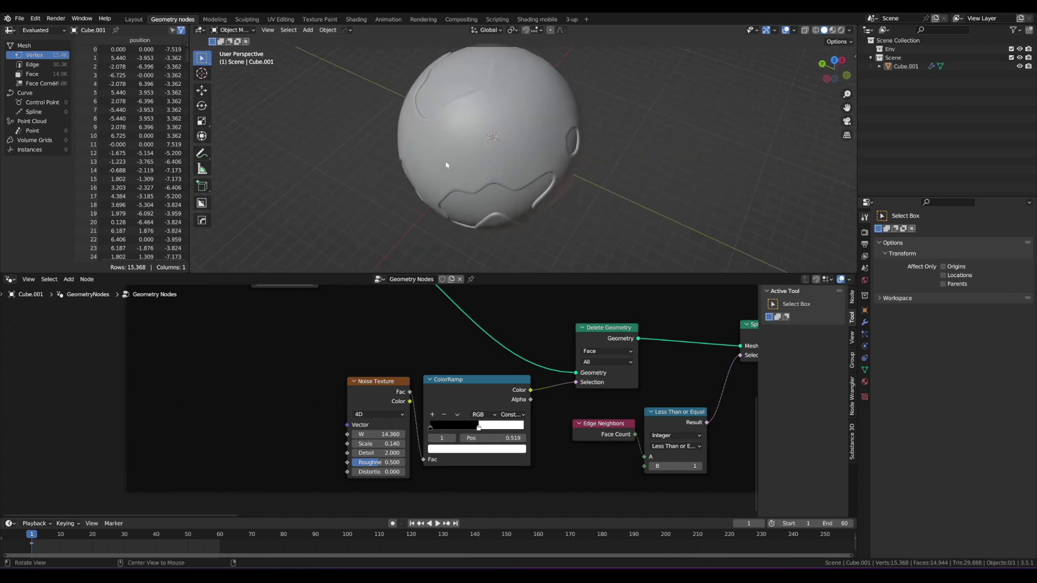
{"action": "left_click", "coordinate": [496, 135]}
{"action": "left_click_drag", "start_coordinate": [495, 135], "coordinate": [545, 140], "text": "alt"}
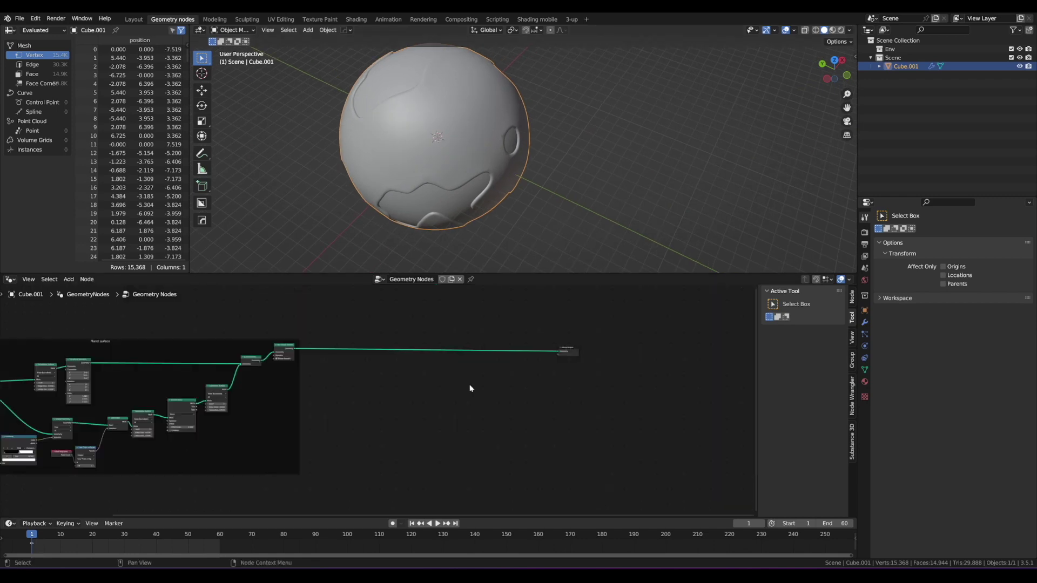
Move the Group Output node farther from the Planet surface frame to make room for new nodes
{"action": "scroll", "coordinate": [486, 389], "scroll_direction": "up", "scroll_amount": 3}
{"action": "left_click_drag", "start_coordinate": [646, 356], "coordinate": [681, 346]}
{"action": "scroll", "coordinate": [540, 340], "scroll_direction": "down", "scroll_amount": 1}
{"action": "scroll", "coordinate": [416, 353], "scroll_direction": "up", "scroll_amount": 1}
{"action": "middle_click_drag", "start_coordinate": [538, 349], "coordinate": [468, 345]}
{"action": "left_click_drag", "start_coordinate": [663, 354], "coordinate": [683, 358]}
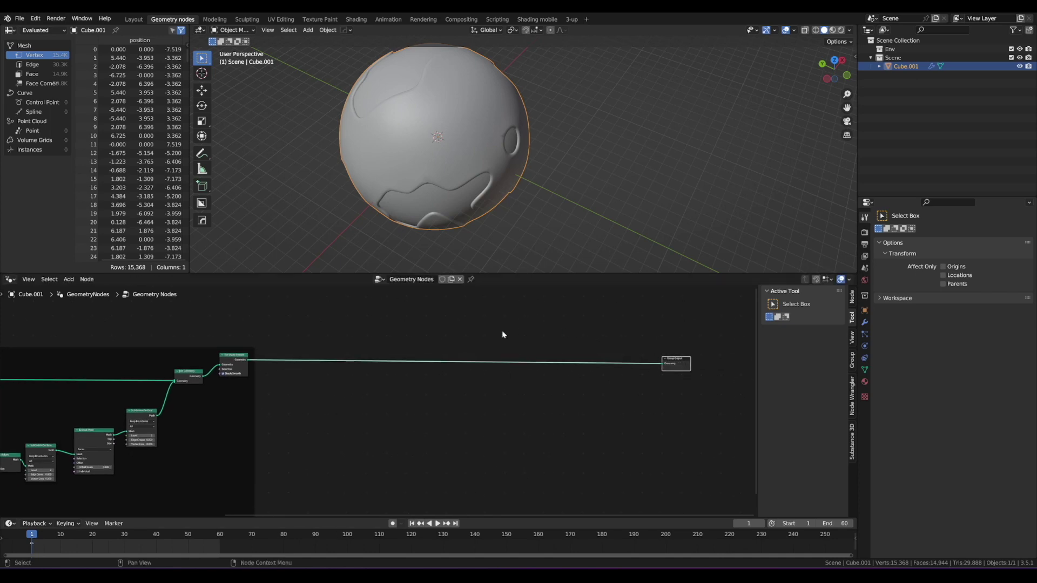
Enlarge the node editor and add a Distribute Points on Faces node in the empty space beyond Set Shade Smooth
{"action": "scroll", "coordinate": [385, 364], "scroll_direction": "up", "scroll_amount": 3}
{"action": "scroll", "coordinate": [396, 358], "scroll_direction": "down", "scroll_amount": 2}
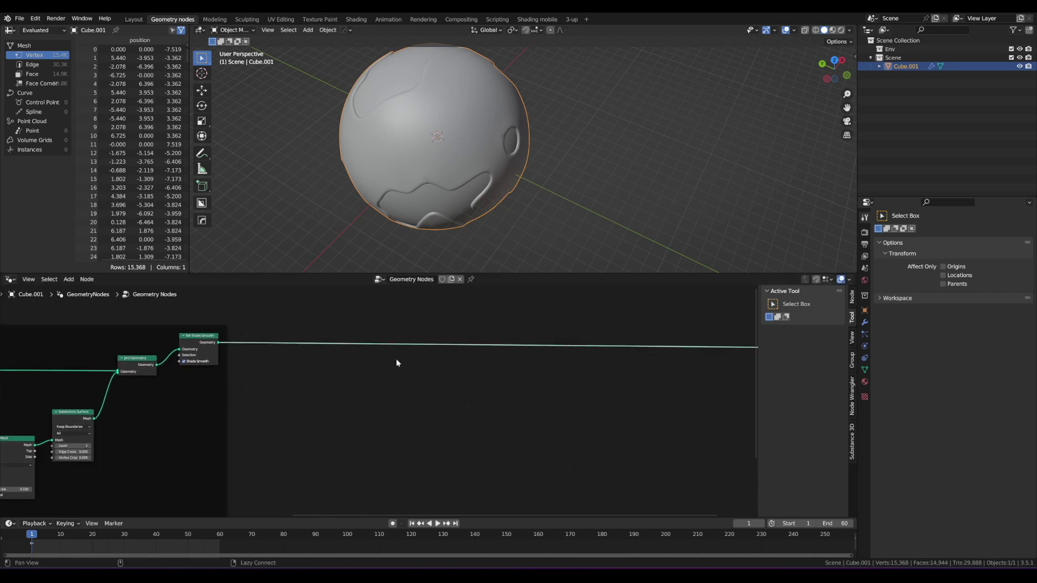
{"action": "scroll", "coordinate": [396, 358], "scroll_direction": "up", "scroll_amount": 3}
{"action": "left_click_drag", "start_coordinate": [500, 274], "coordinate": [447, 232]}
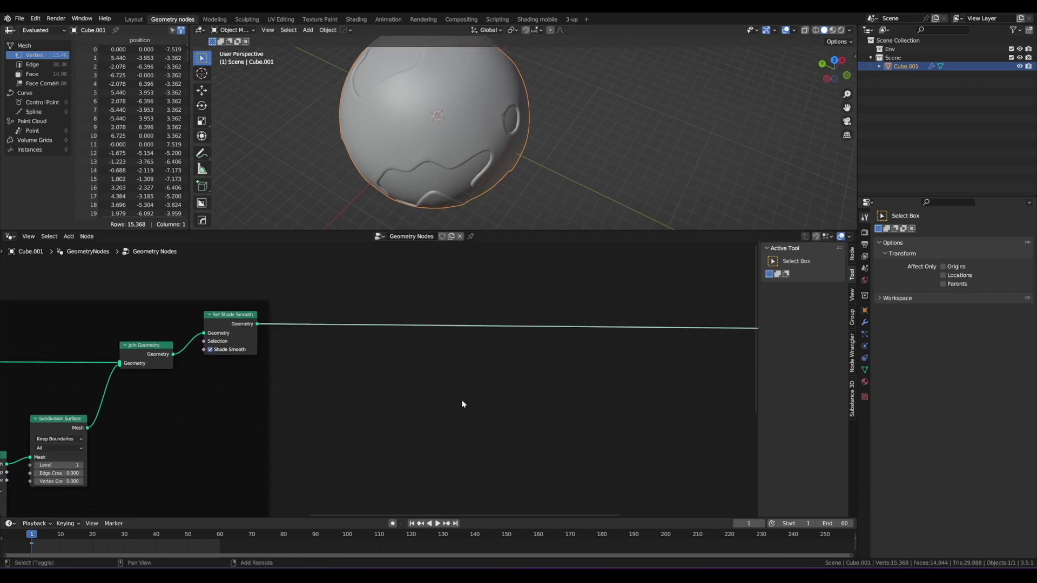
{"action": "key", "text": "shift+a"}
{"action": "left_click", "coordinate": [428, 404]}
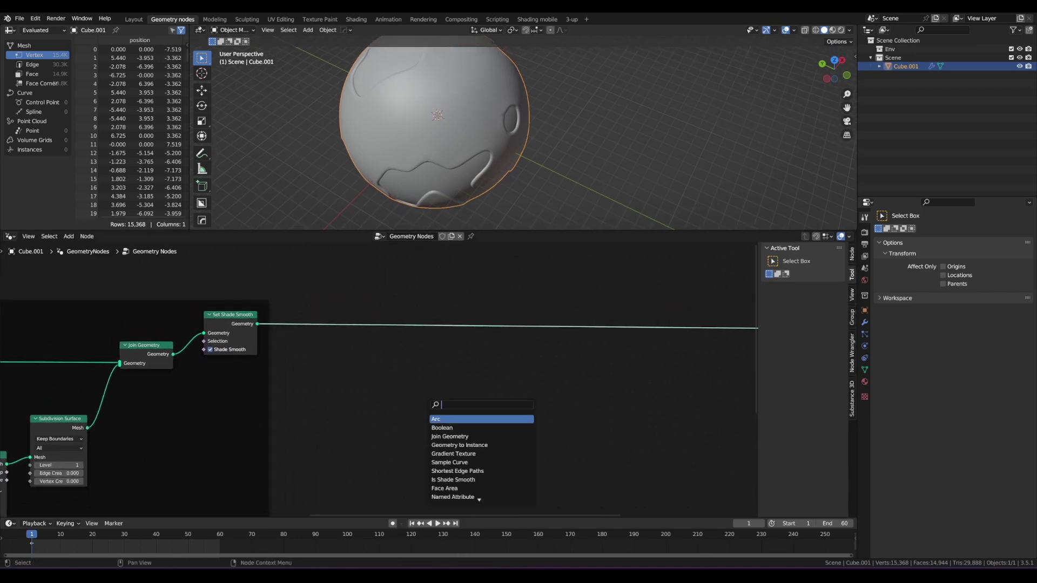
{"action": "type", "text": "distri"}
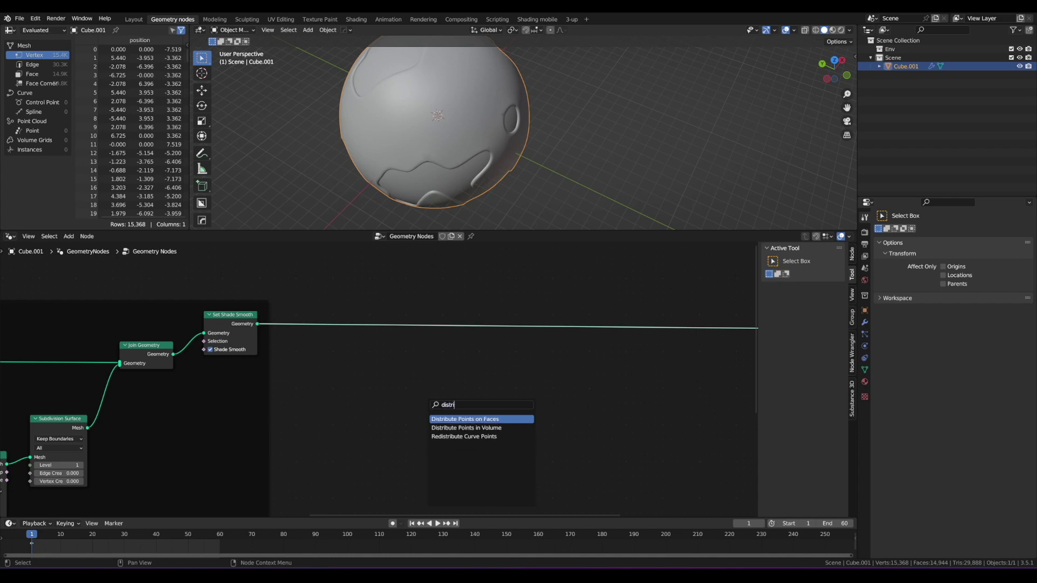
{"action": "key", "text": "Return"}
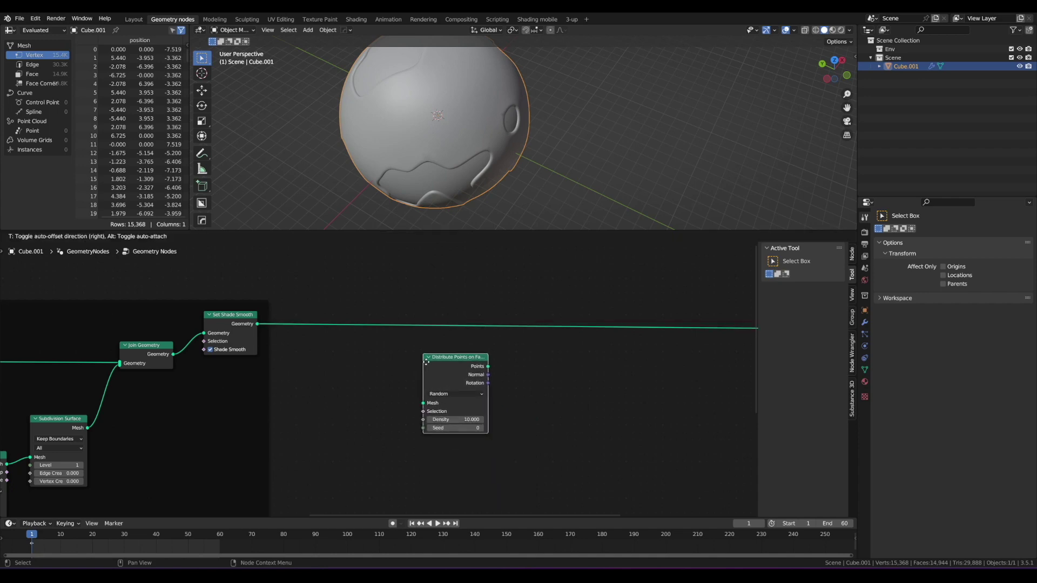
{"action": "left_click", "coordinate": [457, 363]}
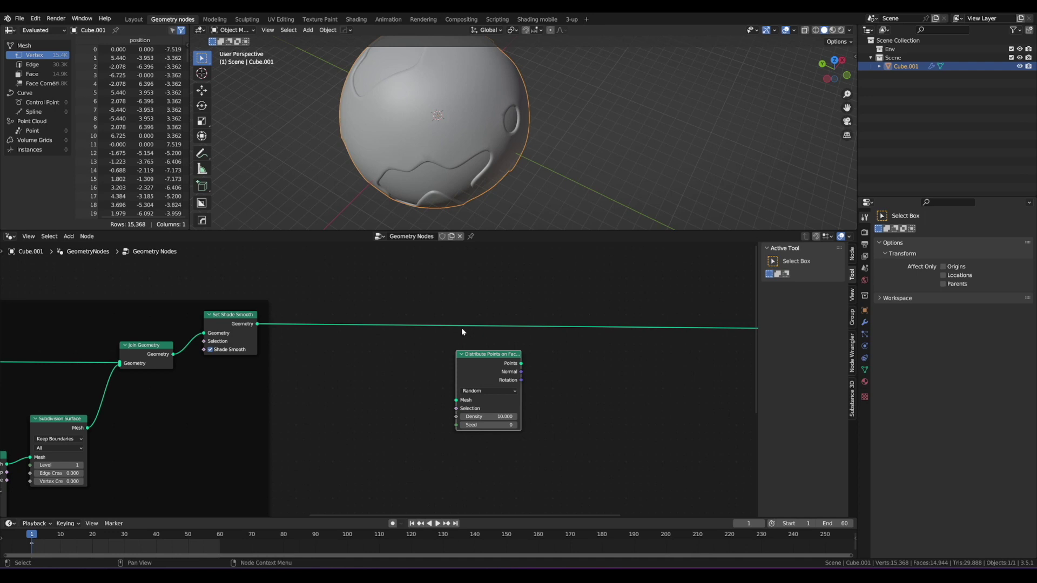
Preview the output of the Subdivision Surface node after Extrude Mesh through a Viewer node and inspect the raised surface
{"action": "middle_click_drag", "start_coordinate": [425, 141], "coordinate": [432, 118]}
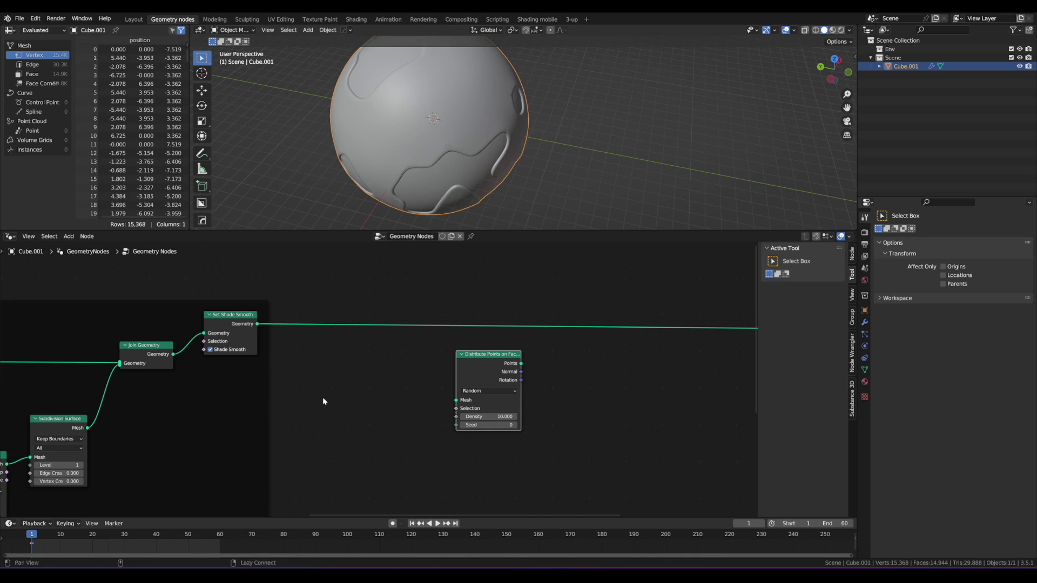
{"action": "middle_click_drag", "start_coordinate": [300, 402], "coordinate": [461, 343]}
{"action": "scroll", "coordinate": [461, 344], "scroll_direction": "down", "scroll_amount": 1}
{"action": "middle_click_drag", "start_coordinate": [338, 359], "coordinate": [393, 348]}
{"action": "scroll", "coordinate": [393, 344], "scroll_direction": "down", "scroll_amount": 1}
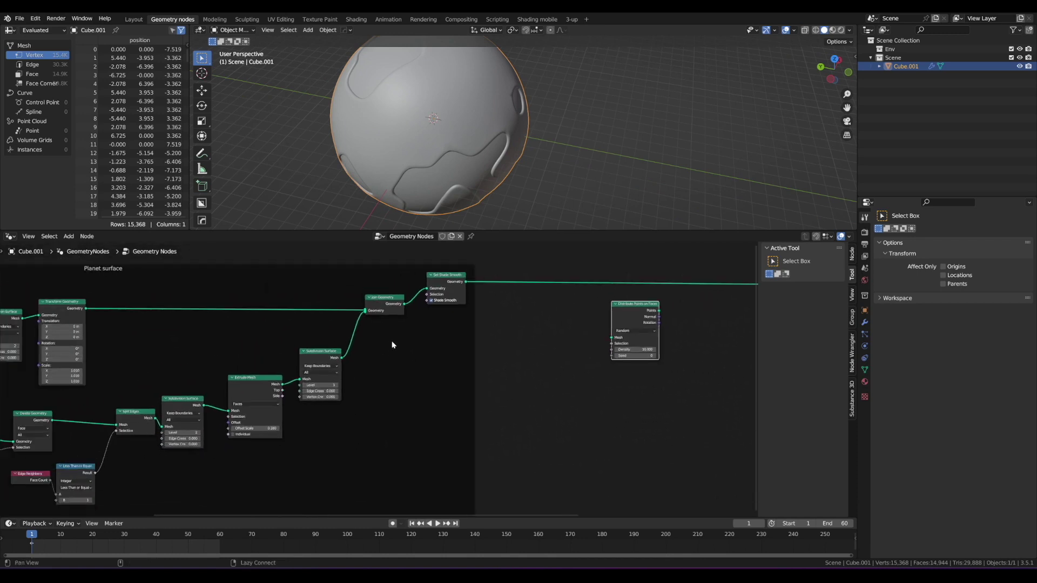
{"action": "left_click_drag", "start_coordinate": [393, 341], "coordinate": [409, 331], "text": "alt"}
{"action": "right_click_drag", "start_coordinate": [145, 389], "coordinate": [206, 375], "text": "ctrl"}
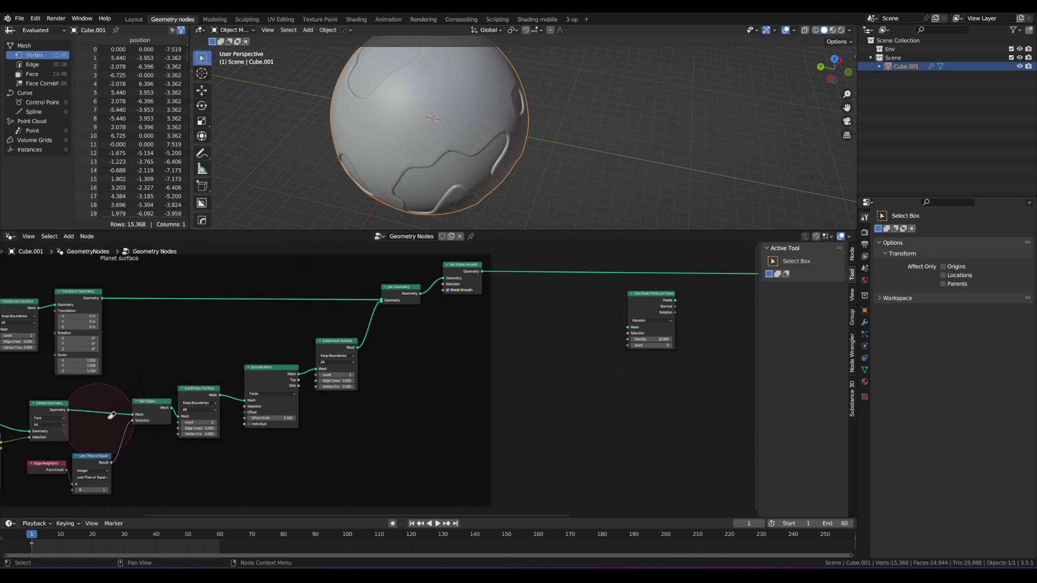
{"action": "scroll", "coordinate": [398, 296], "scroll_direction": "up", "scroll_amount": 2}
{"action": "left_click_drag", "start_coordinate": [398, 296], "coordinate": [384, 307], "text": "alt"}
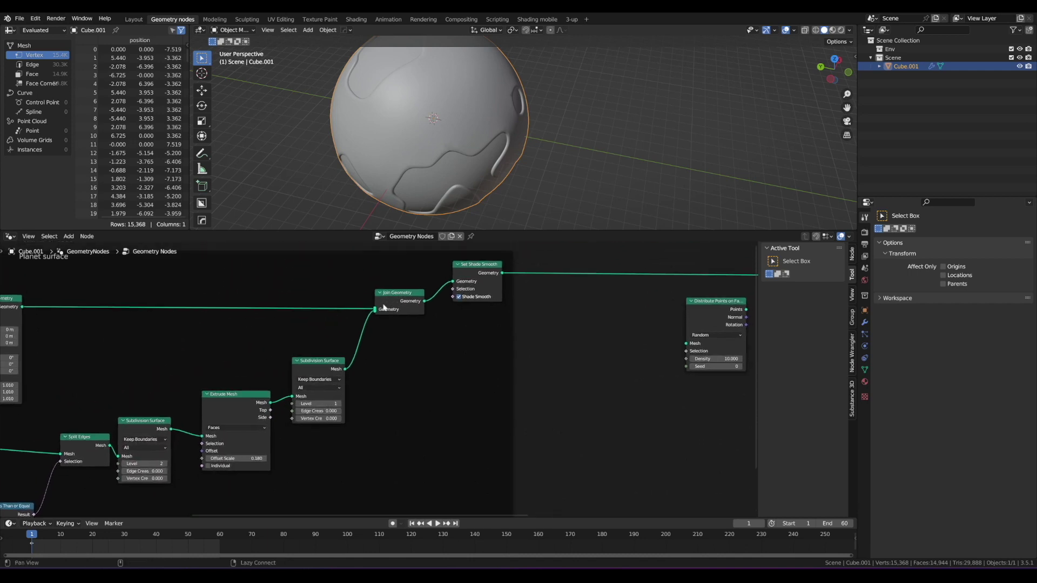
{"action": "left_click", "coordinate": [323, 362], "text": "ctrl+shift"}
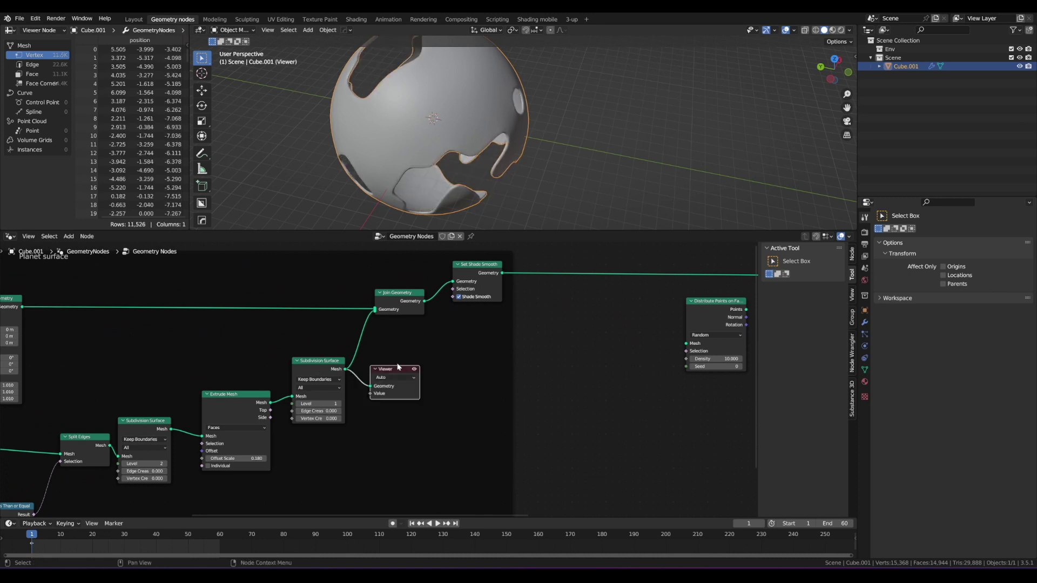
{"action": "middle_click_drag", "start_coordinate": [452, 138], "coordinate": [567, 147]}
{"action": "scroll", "coordinate": [462, 118], "scroll_direction": "up", "scroll_amount": 2}
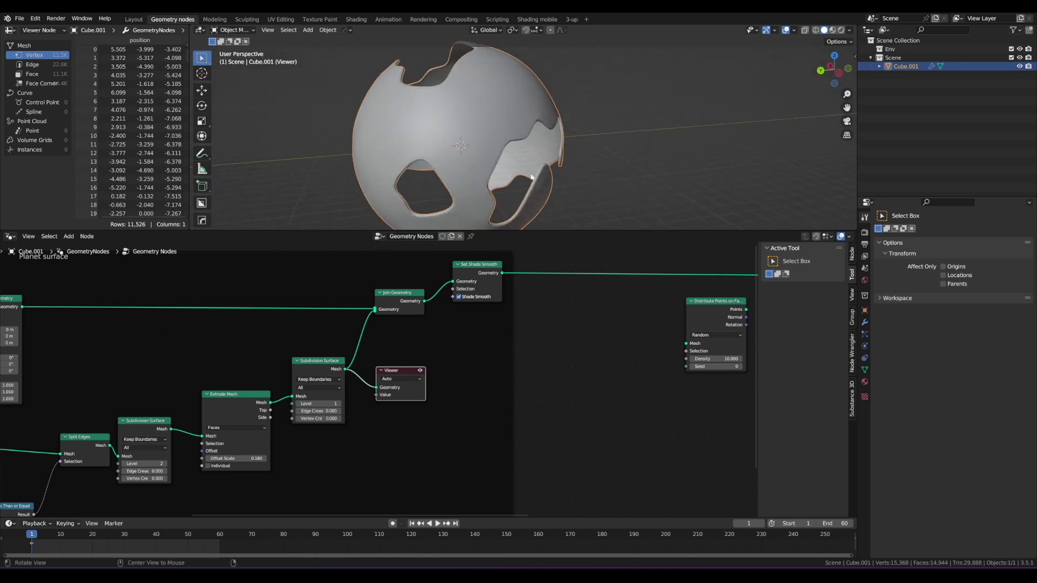
{"action": "scroll", "coordinate": [471, 354], "scroll_direction": "up", "scroll_amount": 1}
{"action": "scroll", "coordinate": [411, 364], "scroll_direction": "down", "scroll_amount": 1}
Connect the Mesh output of the last Subdivision Surface to Distribute Points on Faces and widen that node slightly
{"action": "middle_click_drag", "start_coordinate": [471, 355], "coordinate": [373, 368]}
{"action": "left_click_drag", "start_coordinate": [568, 307], "coordinate": [580, 322]}
{"action": "scroll", "coordinate": [418, 106], "scroll_direction": "up", "scroll_amount": 1}
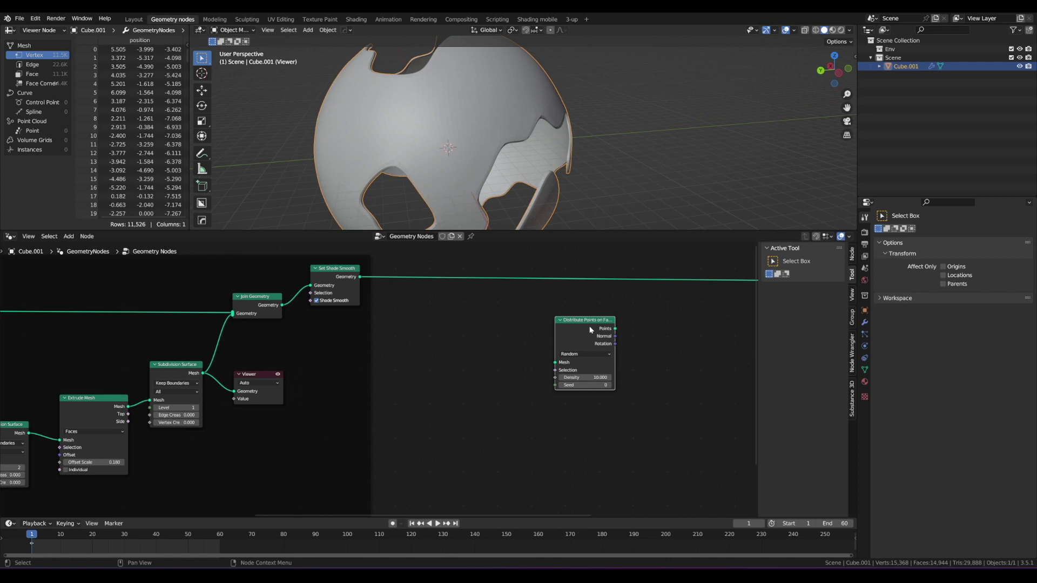
{"action": "left_click_drag", "start_coordinate": [570, 324], "coordinate": [563, 325]}
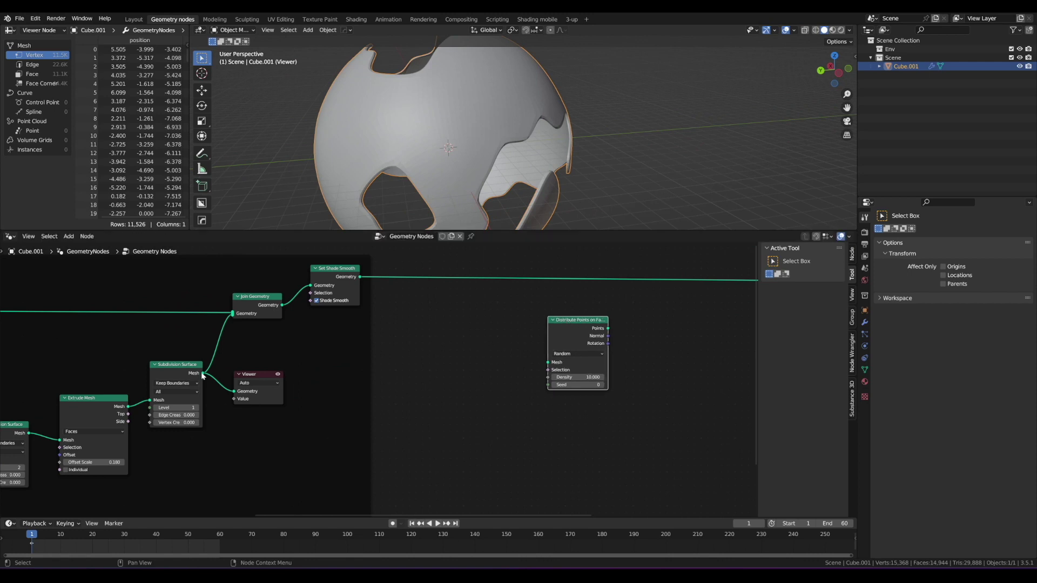
{"action": "left_click_drag", "start_coordinate": [201, 373], "coordinate": [249, 352]}
{"action": "left_click_drag", "start_coordinate": [310, 338], "coordinate": [548, 363]}
{"action": "middle_click_drag", "start_coordinate": [538, 286], "coordinate": [505, 290]}
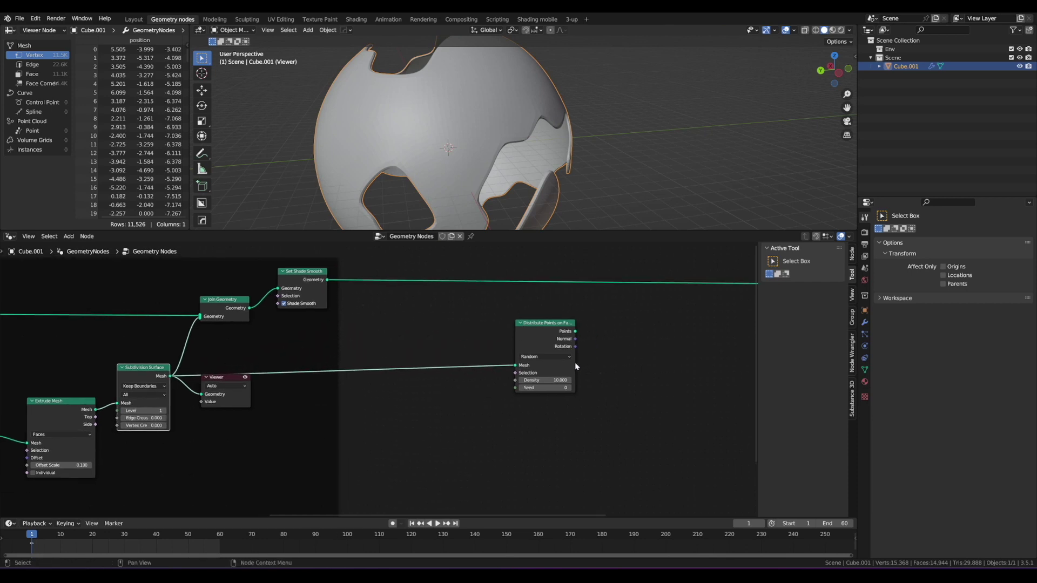
{"action": "left_click_drag", "start_coordinate": [576, 366], "coordinate": [580, 366]}
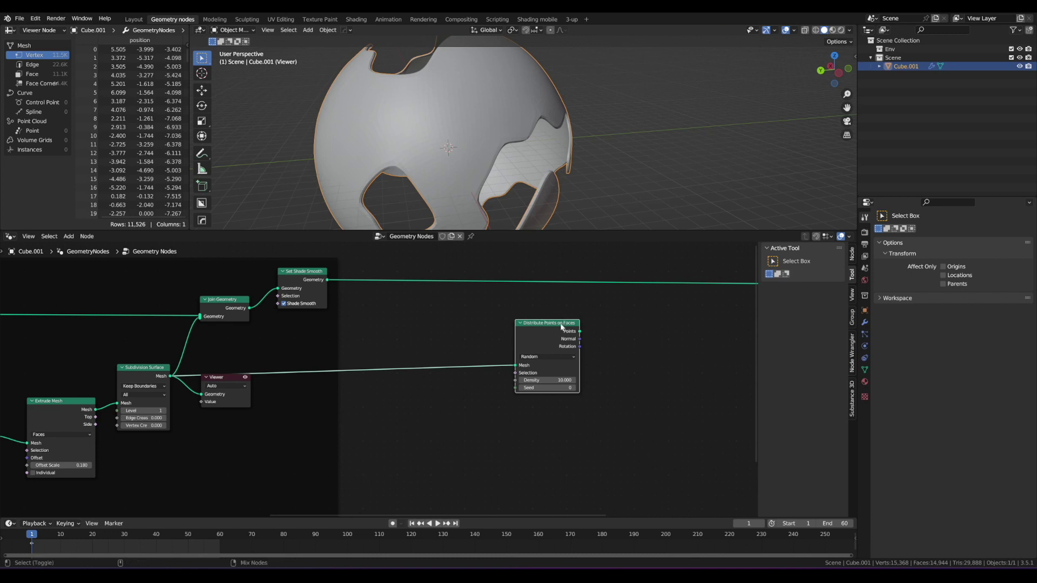
Preview the Points output of Distribute Points on Faces in the viewport and place the Viewer node beyond it
{"action": "left_click", "coordinate": [568, 343], "text": "ctrl+shift"}
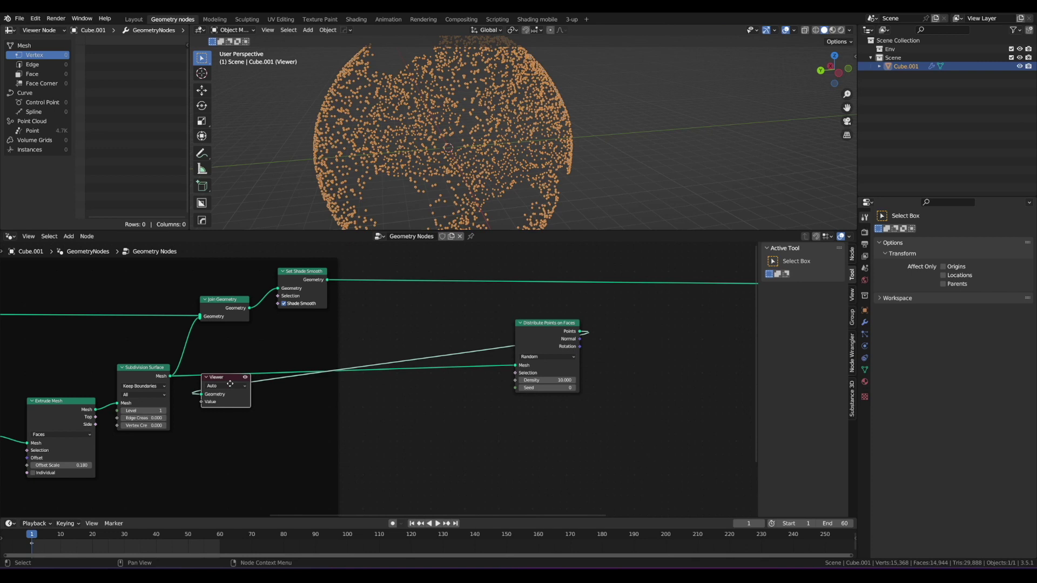
{"action": "left_click_drag", "start_coordinate": [229, 381], "coordinate": [677, 450]}
{"action": "scroll", "coordinate": [654, 427], "scroll_direction": "up", "scroll_amount": 1}
{"action": "middle_click_drag", "start_coordinate": [714, 470], "coordinate": [610, 446]}
{"action": "left_click_drag", "start_coordinate": [599, 433], "coordinate": [617, 423]}
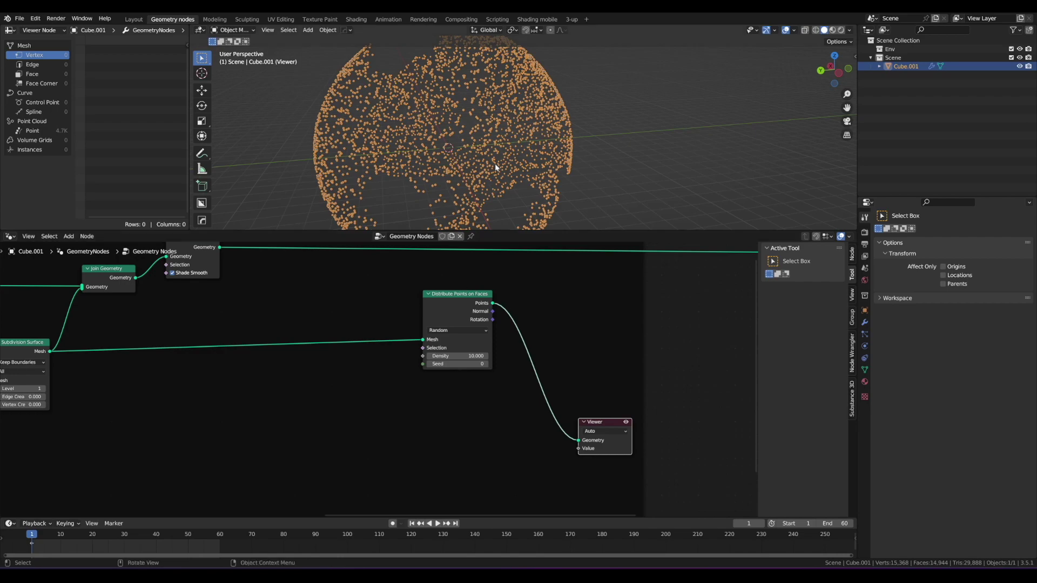
{"action": "mouse_move", "coordinate": [481, 154]}
{"action": "middle_mouse_down", "text": "shift"}
{"action": "mouse_move", "coordinate": [501, 125]}
{"action": "mouse_move", "coordinate": [532, 129]}
{"action": "mouse_move", "coordinate": [461, 134]}
{"action": "mouse_move", "coordinate": [493, 154]}
{"action": "middle_mouse_up", "text": "shift"}
{"action": "middle_click_drag", "start_coordinate": [581, 343], "coordinate": [536, 341]}
{"action": "scroll", "coordinate": [536, 340], "scroll_direction": "down", "scroll_amount": 2}
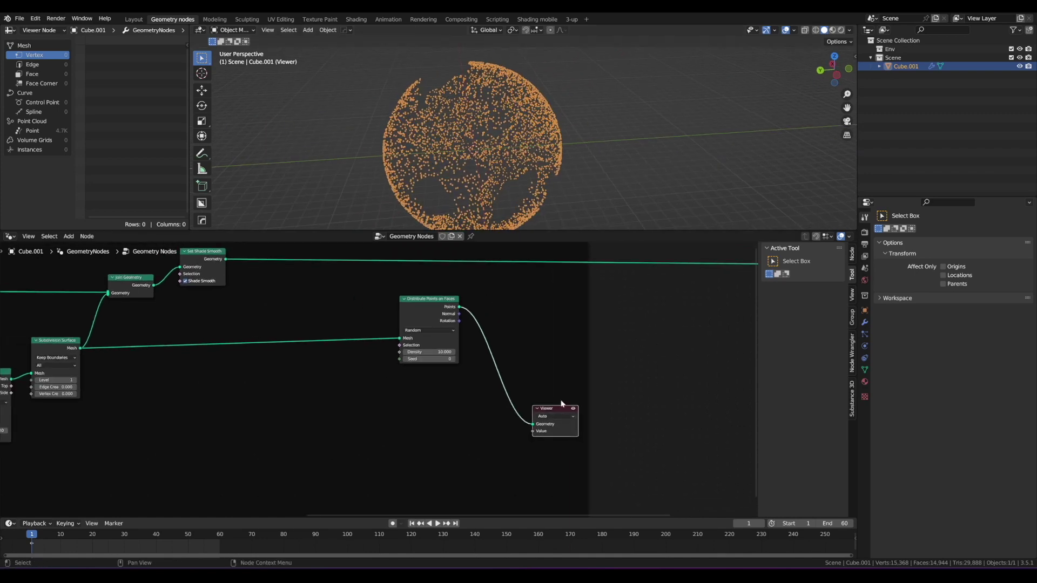
Examine the Planet surface frame's node chain and its link to the point distribution nodes
{"action": "right_click_drag", "start_coordinate": [561, 387], "coordinate": [521, 423], "text": "ctrl"}
{"action": "left_click_drag", "start_coordinate": [424, 281], "coordinate": [459, 291]}
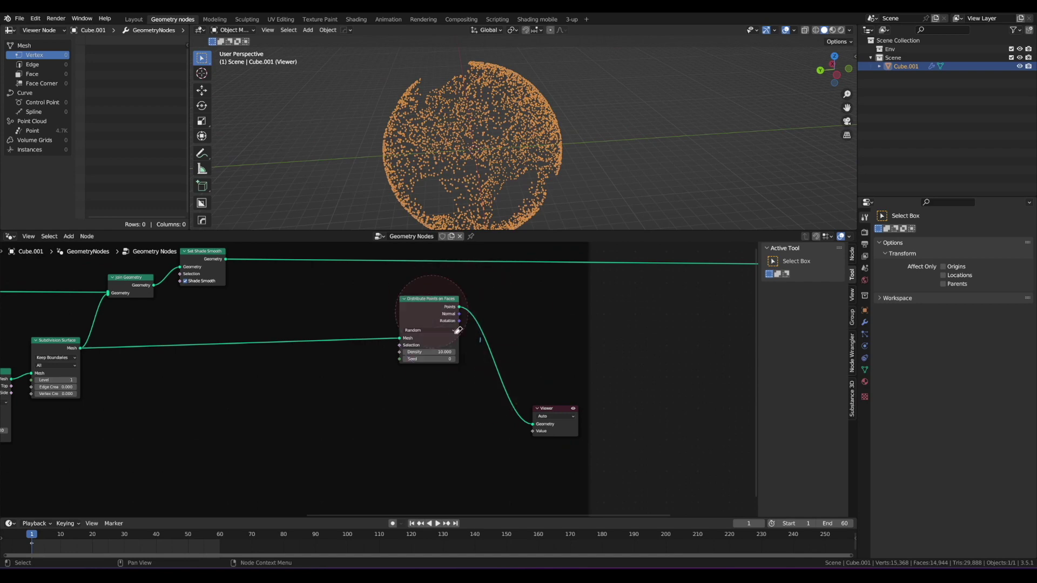
{"action": "scroll", "coordinate": [492, 329], "scroll_direction": "down", "scroll_amount": 3}
{"action": "scroll", "coordinate": [516, 317], "scroll_direction": "down", "scroll_amount": 2}
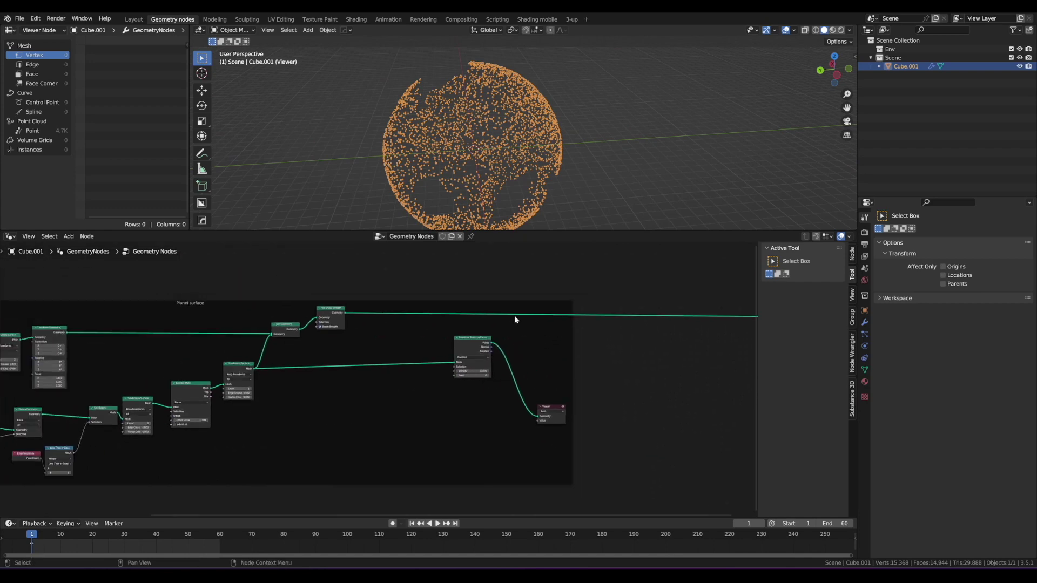
{"action": "scroll", "coordinate": [516, 317], "scroll_direction": "up", "scroll_amount": 2}
{"action": "left_click_drag", "start_coordinate": [518, 317], "coordinate": [530, 312], "text": "alt"}
{"action": "scroll", "coordinate": [527, 314], "scroll_direction": "down", "scroll_amount": 3}
{"action": "left_click_drag", "start_coordinate": [467, 315], "coordinate": [524, 304], "text": "alt"}
{"action": "scroll", "coordinate": [404, 337], "scroll_direction": "down", "scroll_amount": 2}
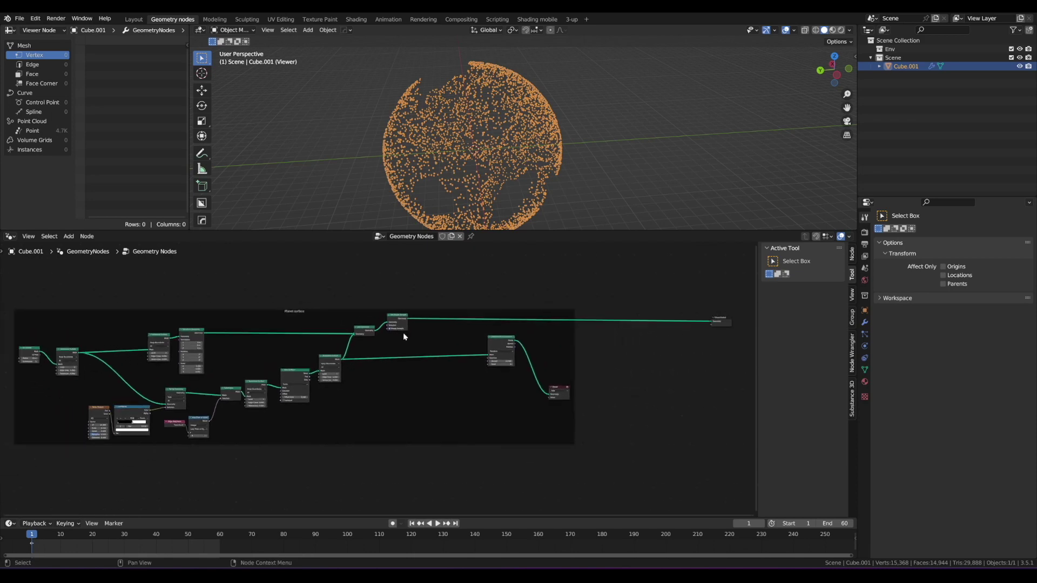
{"action": "mouse_move", "coordinate": [301, 278]}
{"action": "left_mouse_down"}
{"action": "mouse_move", "coordinate": [387, 439]}
{"action": "mouse_move", "coordinate": [334, 301]}
{"action": "left_mouse_up"}
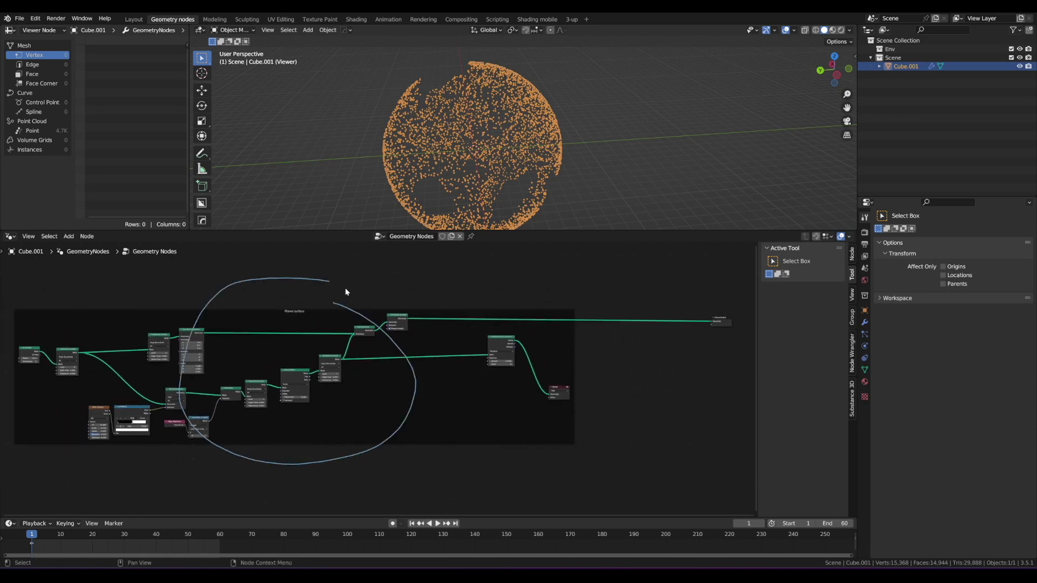
{"action": "mouse_move", "coordinate": [345, 294]}
{"action": "right_mouse_down"}
{"action": "mouse_move", "coordinate": [217, 454]}
{"action": "mouse_move", "coordinate": [364, 298]}
{"action": "right_mouse_up"}
{"action": "scroll", "coordinate": [394, 351], "scroll_direction": "up", "scroll_amount": 3}
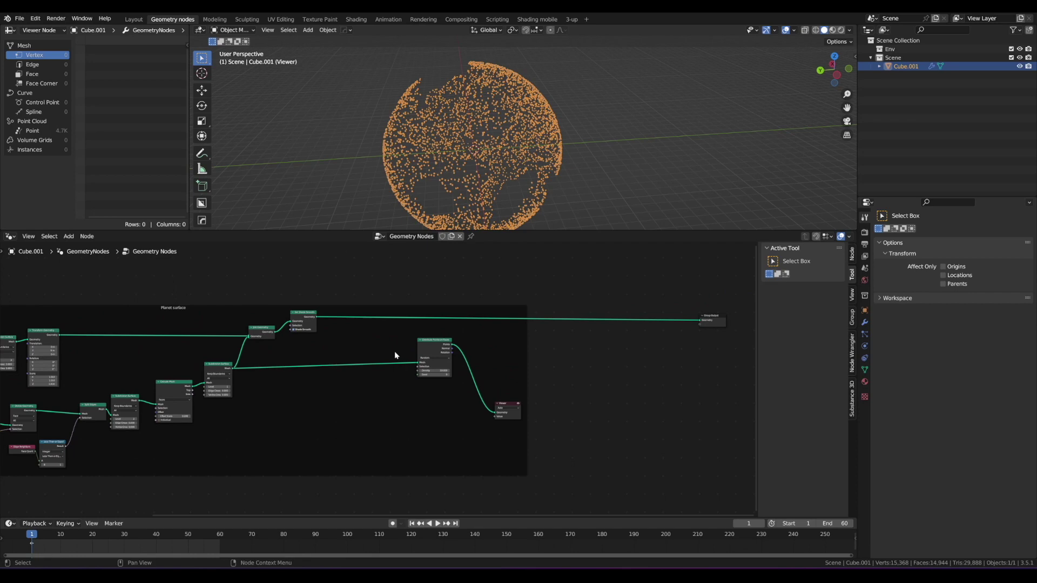
{"action": "mouse_move", "coordinate": [468, 308]}
{"action": "left_mouse_down"}
{"action": "mouse_move", "coordinate": [565, 393]}
{"action": "mouse_move", "coordinate": [475, 309]}
{"action": "left_mouse_up"}
{"action": "mouse_move", "coordinate": [532, 349]}
{"action": "right_mouse_down"}
{"action": "mouse_move", "coordinate": [421, 301]}
{"action": "mouse_move", "coordinate": [529, 363]}
{"action": "right_mouse_up"}
{"action": "scroll", "coordinate": [608, 392], "scroll_direction": "down", "scroll_amount": 3}
{"action": "scroll", "coordinate": [532, 361], "scroll_direction": "up", "scroll_amount": 2}
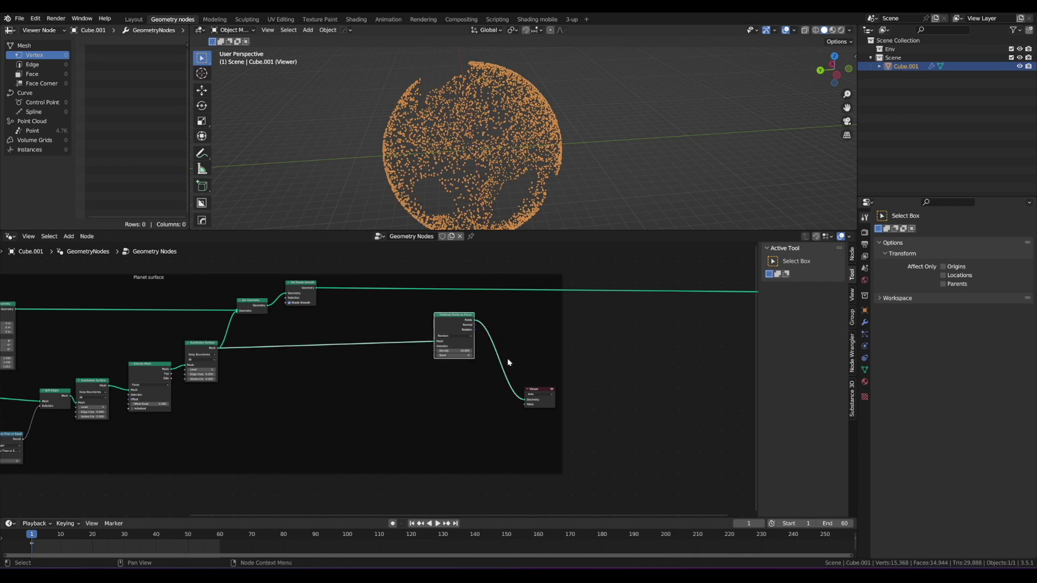
Take the Distribute Points on Faces and Viewer nodes out of the Planet surface frame
{"action": "left_click_drag", "start_coordinate": [598, 435], "coordinate": [417, 302]}
{"action": "scroll", "coordinate": [418, 305], "scroll_direction": "up", "scroll_amount": 1}
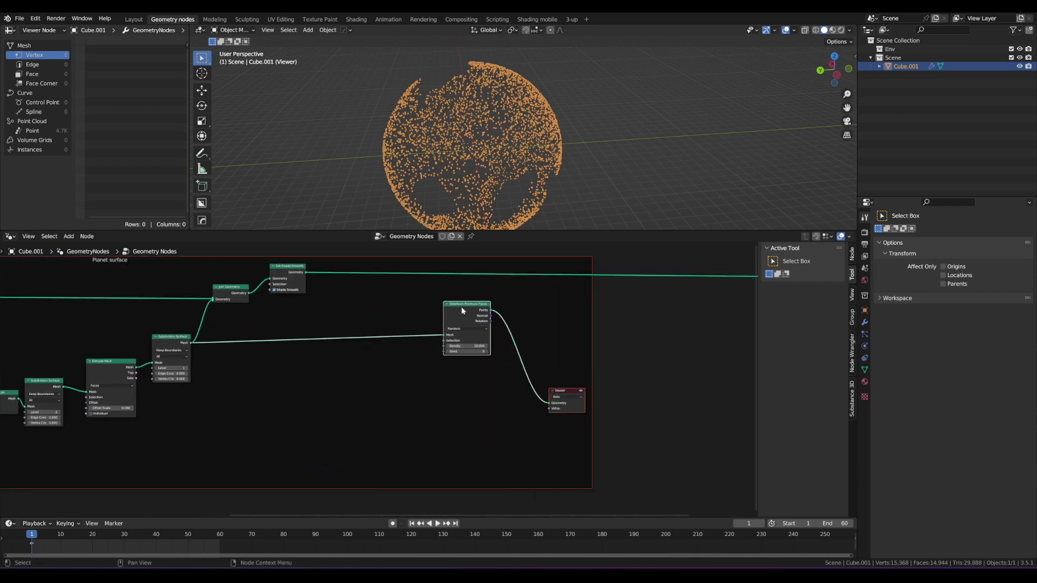
{"action": "scroll", "coordinate": [463, 311], "scroll_direction": "up", "scroll_amount": 1}
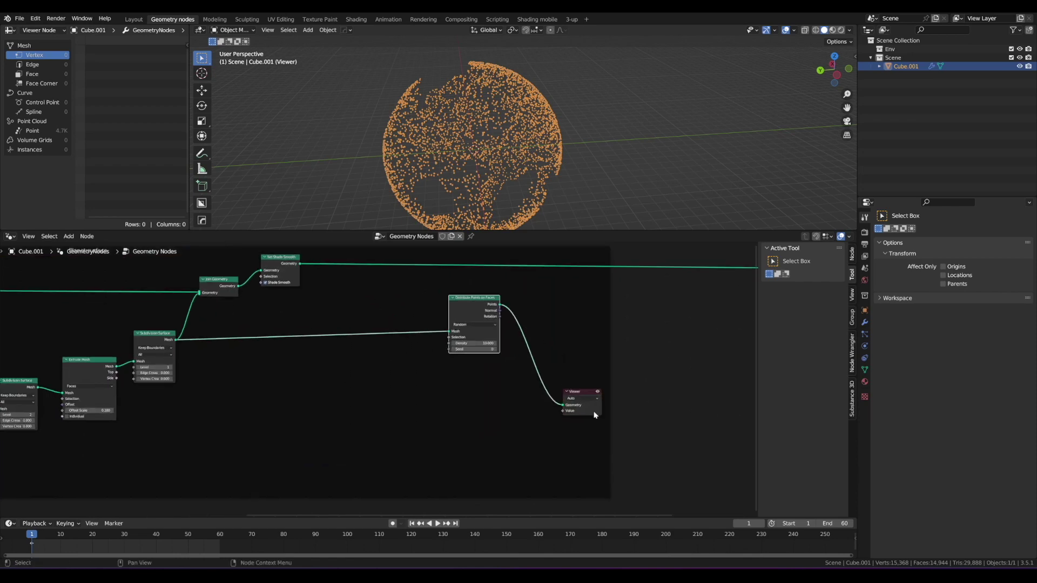
{"action": "left_click", "coordinate": [584, 394], "text": "shift"}
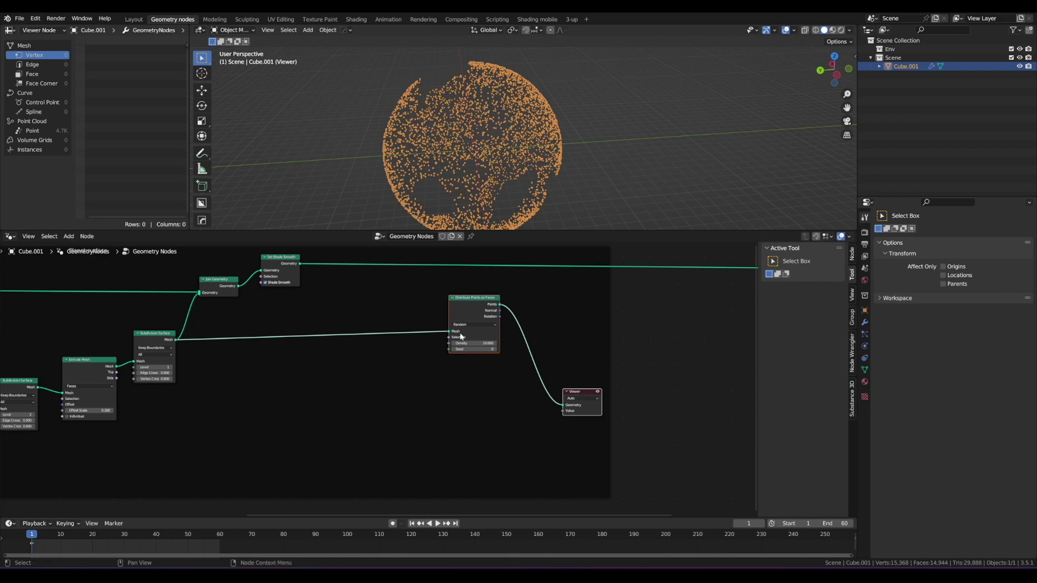
{"action": "mouse_move", "coordinate": [461, 336]}
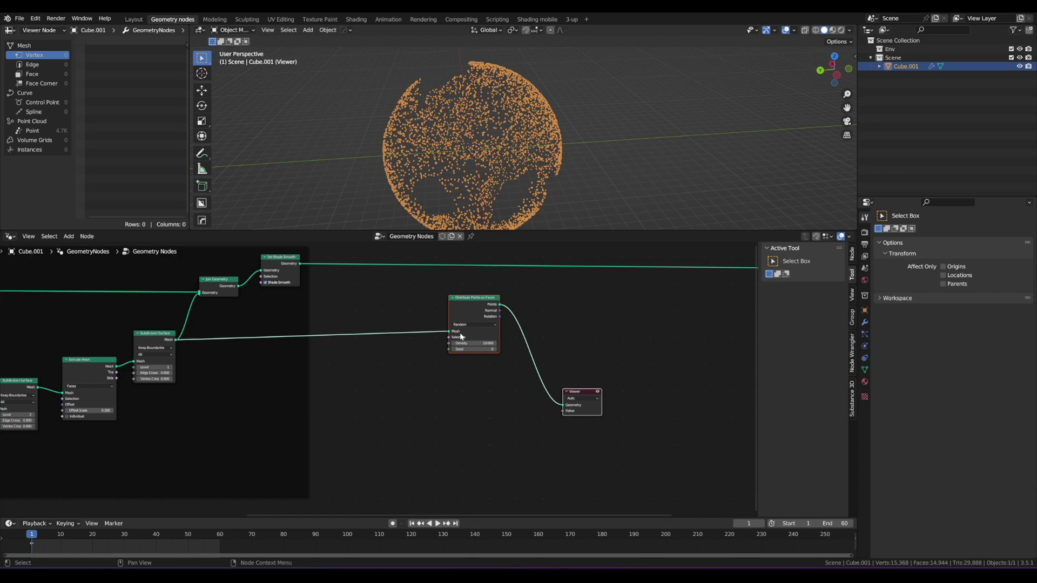
Enclose Distribute Points on Faces and the Viewer in a new frame labelled "Building distribution"
{"action": "scroll", "coordinate": [463, 339], "scroll_direction": "down", "scroll_amount": 2}
{"action": "middle_click_drag", "start_coordinate": [465, 347], "coordinate": [464, 360]}
{"action": "left_click_drag", "start_coordinate": [462, 327], "coordinate": [471, 356]}
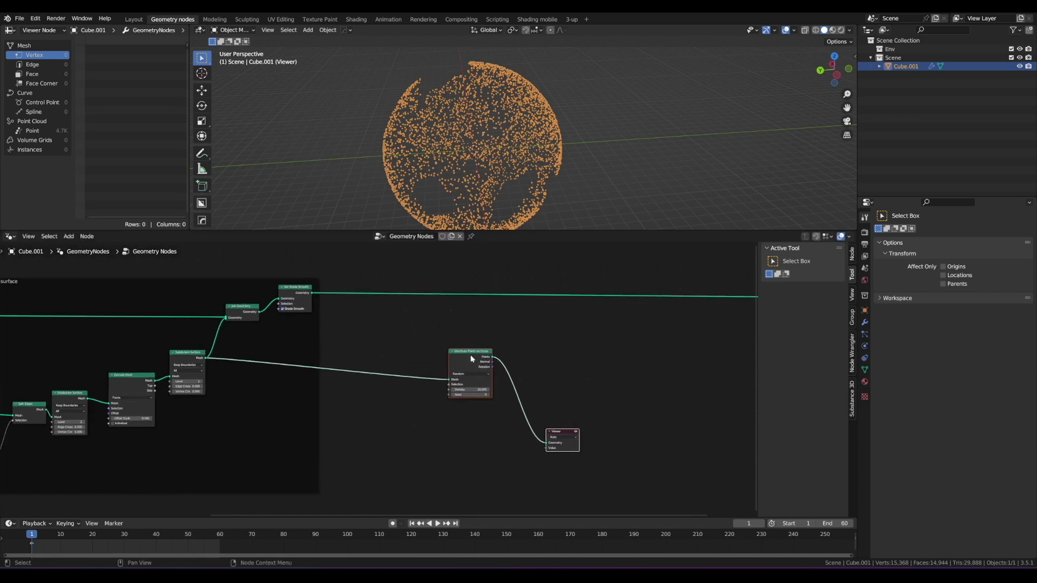
{"action": "scroll", "coordinate": [537, 366], "scroll_direction": "down", "scroll_amount": 1}
{"action": "left_click_drag", "start_coordinate": [398, 326], "coordinate": [603, 488]}
{"action": "key", "text": "ctrl+j"}
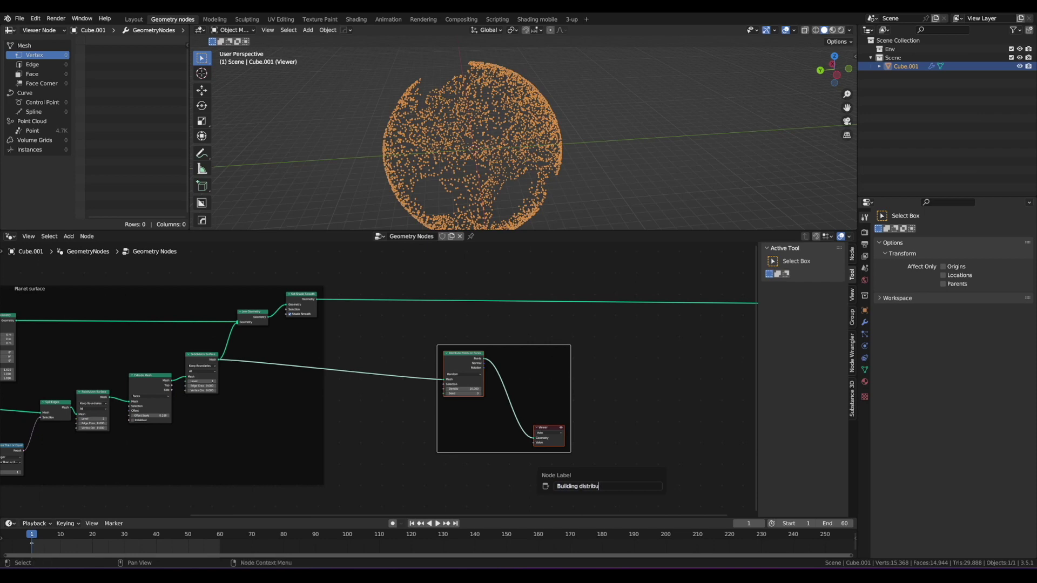
{"action": "key", "text": "Return"}
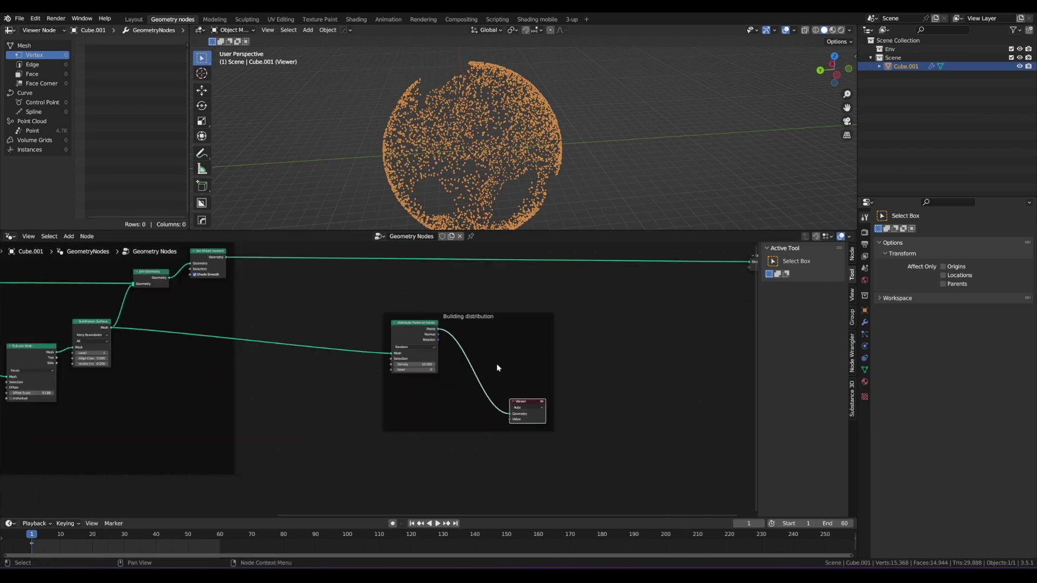
Move Group Output farther out and insert a Join Geometry node on its link from Set Shade Smooth
{"action": "scroll", "coordinate": [497, 362], "scroll_direction": "down", "scroll_amount": 3}
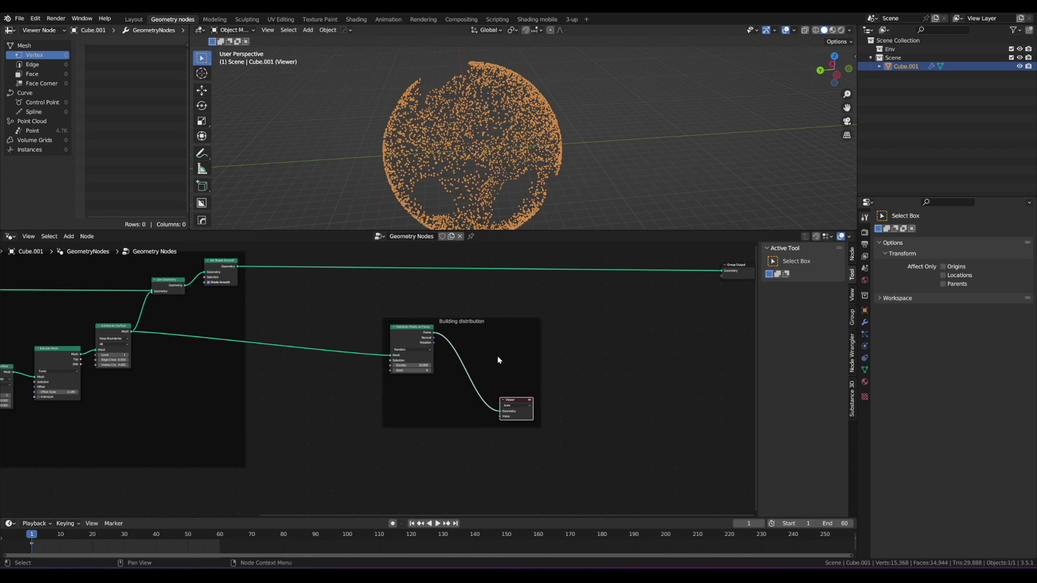
{"action": "left_click_drag", "start_coordinate": [523, 337], "coordinate": [462, 398], "text": "alt"}
{"action": "middle_click_drag", "start_coordinate": [461, 396], "coordinate": [464, 397]}
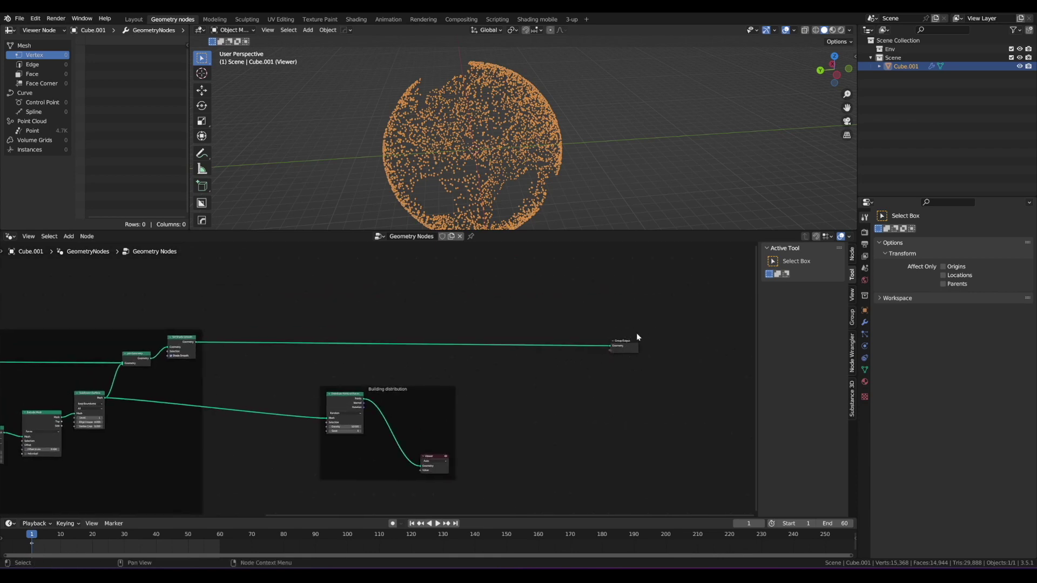
{"action": "left_click", "coordinate": [632, 338]}
{"action": "scroll", "coordinate": [540, 359], "scroll_direction": "up", "scroll_amount": 2}
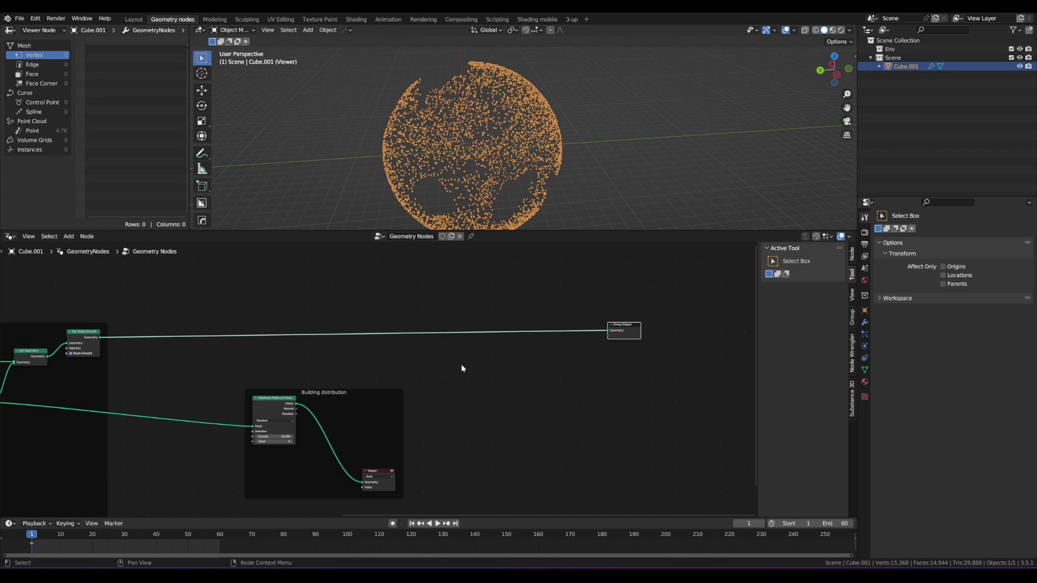
{"action": "key", "text": "shift+a"}
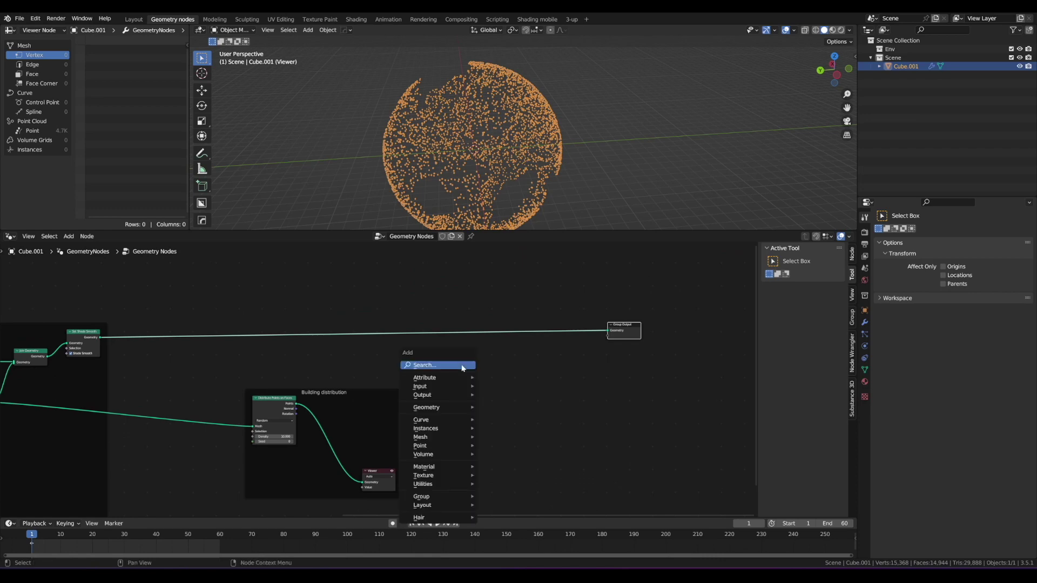
{"action": "type", "text": "join"}
{"action": "key", "text": "Down"}
{"action": "key", "text": "Return"}
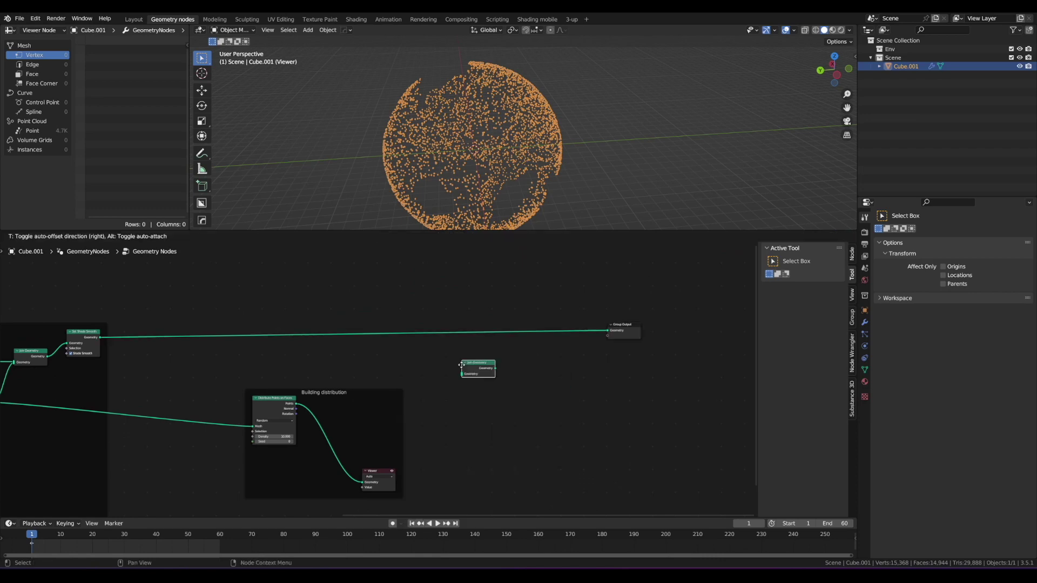
{"action": "left_click", "coordinate": [553, 332]}
{"action": "scroll", "coordinate": [508, 362], "scroll_direction": "up", "scroll_amount": 1}
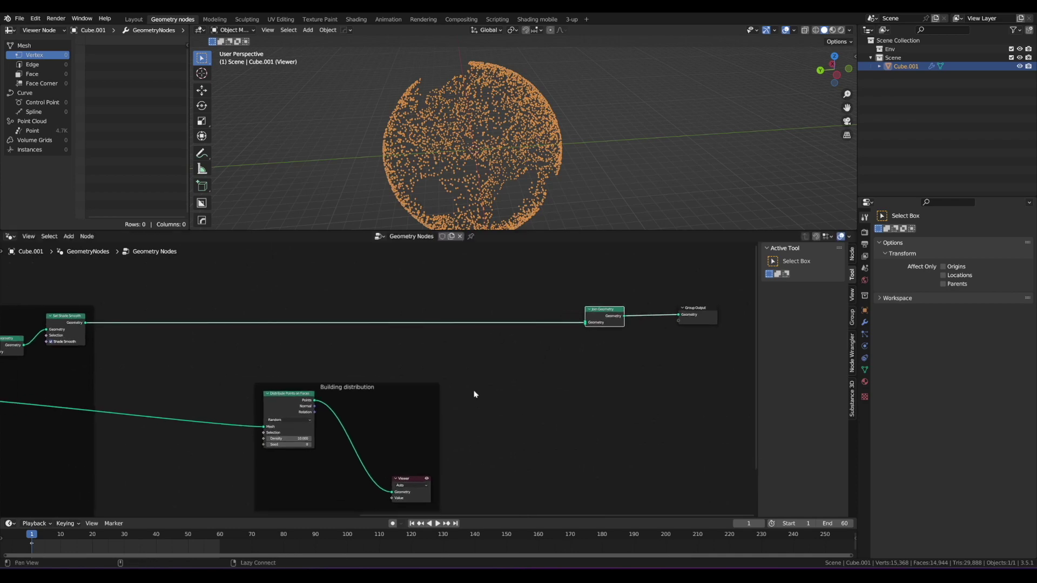
Connect the Points output of Distribute Points on Faces to Join Geometry and preview the combined geometry on the planet
{"action": "left_click_drag", "start_coordinate": [316, 403], "coordinate": [583, 325]}
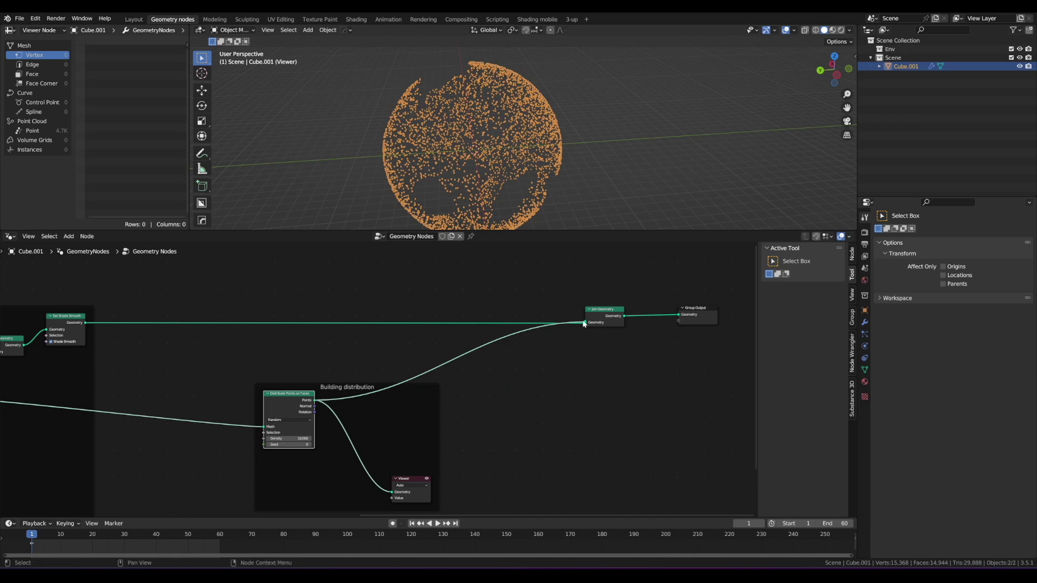
{"action": "left_click", "coordinate": [602, 315], "text": "ctrl+shift"}
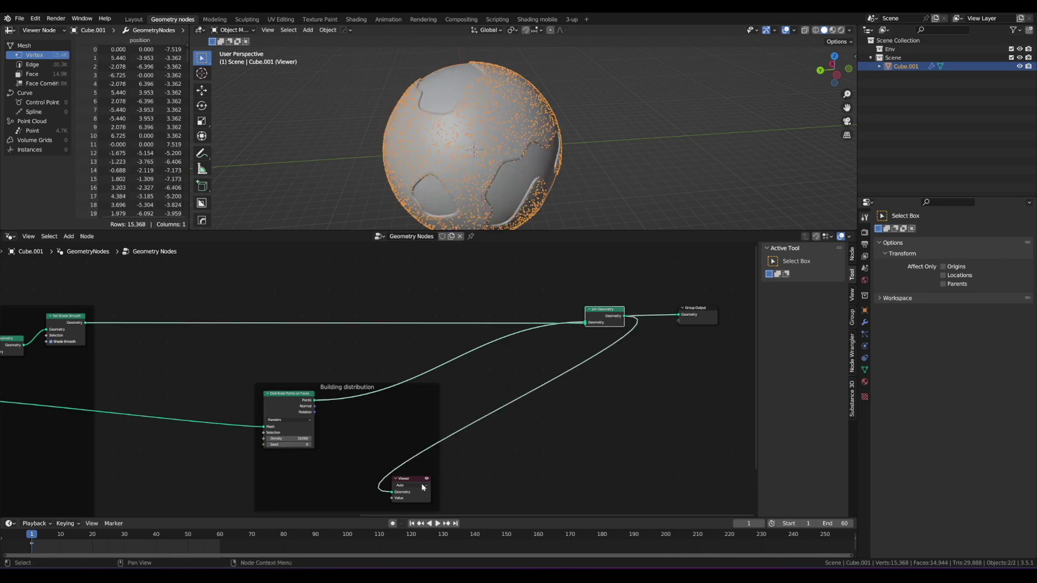
{"action": "mouse_move", "coordinate": [507, 127]}
{"action": "left_mouse_down", "text": "alt"}
{"action": "mouse_move", "coordinate": [504, 118]}
{"action": "mouse_move", "coordinate": [521, 112]}
{"action": "left_mouse_up", "text": "alt"}
{"action": "left_click", "coordinate": [574, 87]}
{"action": "scroll", "coordinate": [575, 87], "scroll_direction": "up", "scroll_amount": 2}
{"action": "left_click_drag", "start_coordinate": [570, 89], "coordinate": [483, 207], "text": "alt"}
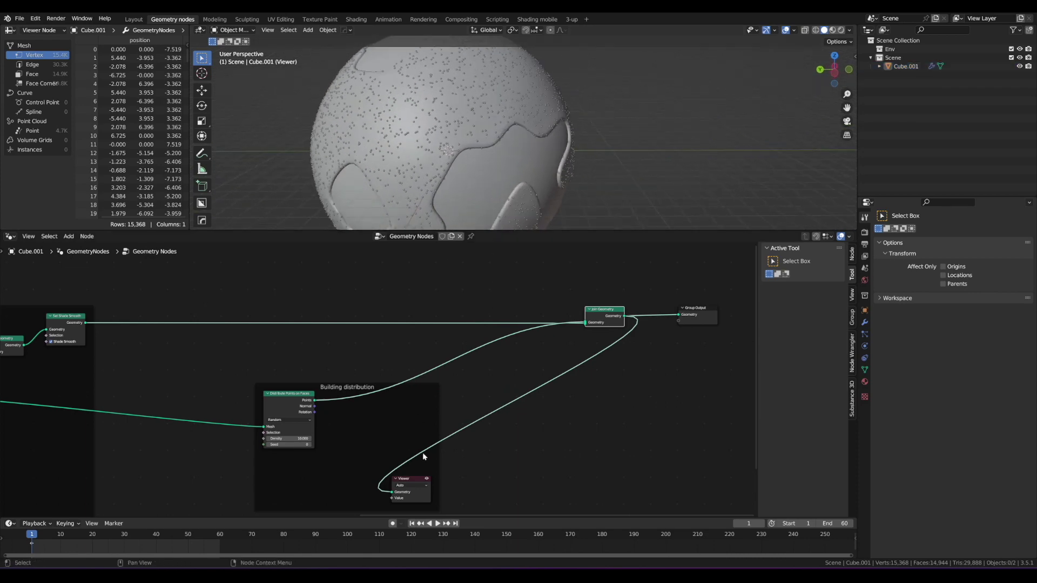
Delete the Viewer node and shift the Building distribution frame slightly away from the Planet surface frame
{"action": "left_click", "coordinate": [415, 479]}
{"action": "key", "text": "Delete"}
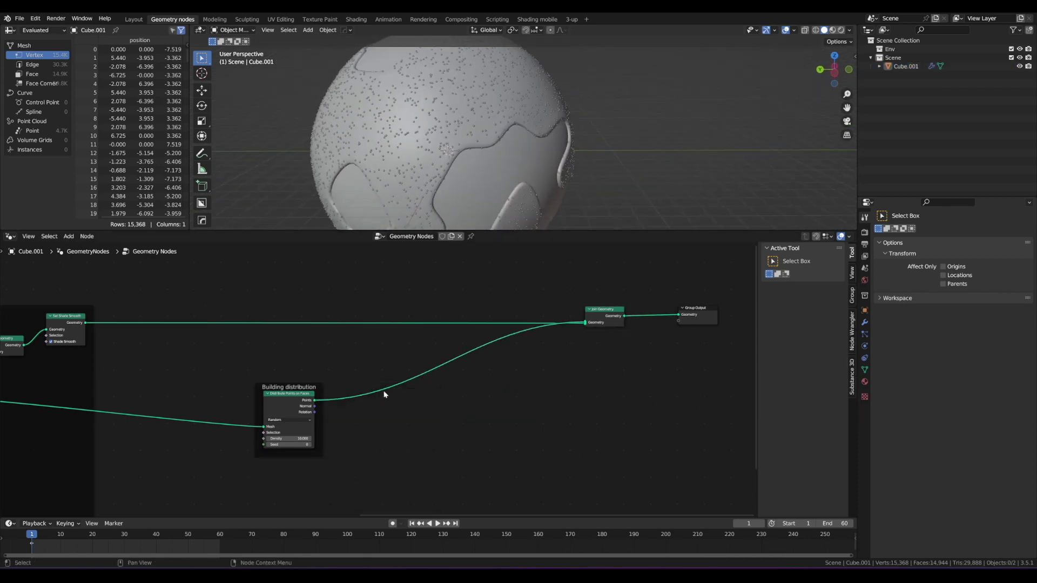
{"action": "middle_click_drag", "start_coordinate": [370, 396], "coordinate": [490, 400]}
{"action": "left_click_drag", "start_coordinate": [415, 393], "coordinate": [438, 401]}
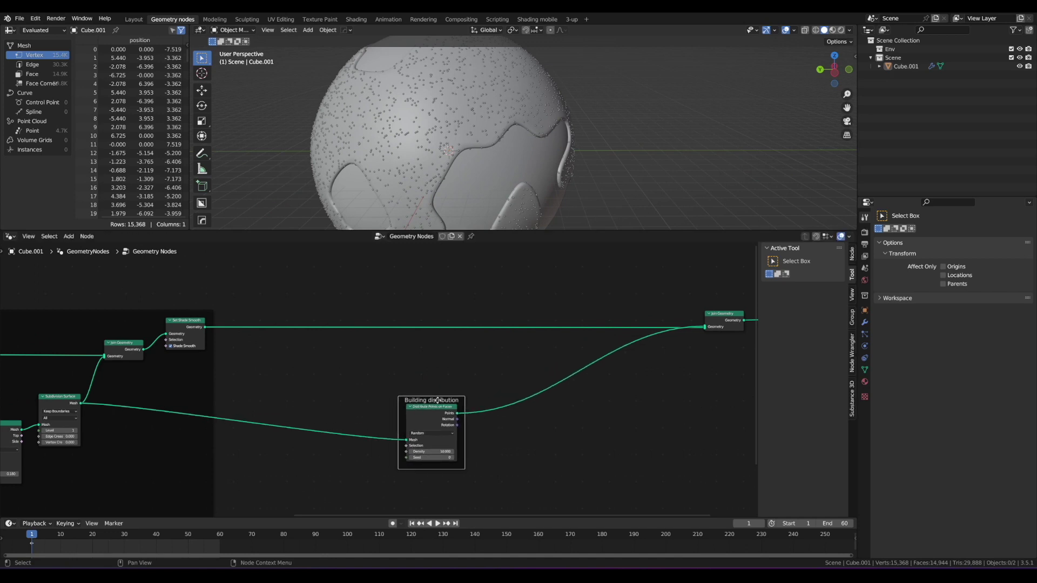
Examine the Planet surface frame, the joined output chain and the points scattered over the planet
{"action": "scroll", "coordinate": [345, 345], "scroll_direction": "down", "scroll_amount": 3}
{"action": "middle_click_drag", "start_coordinate": [308, 335], "coordinate": [523, 329]}
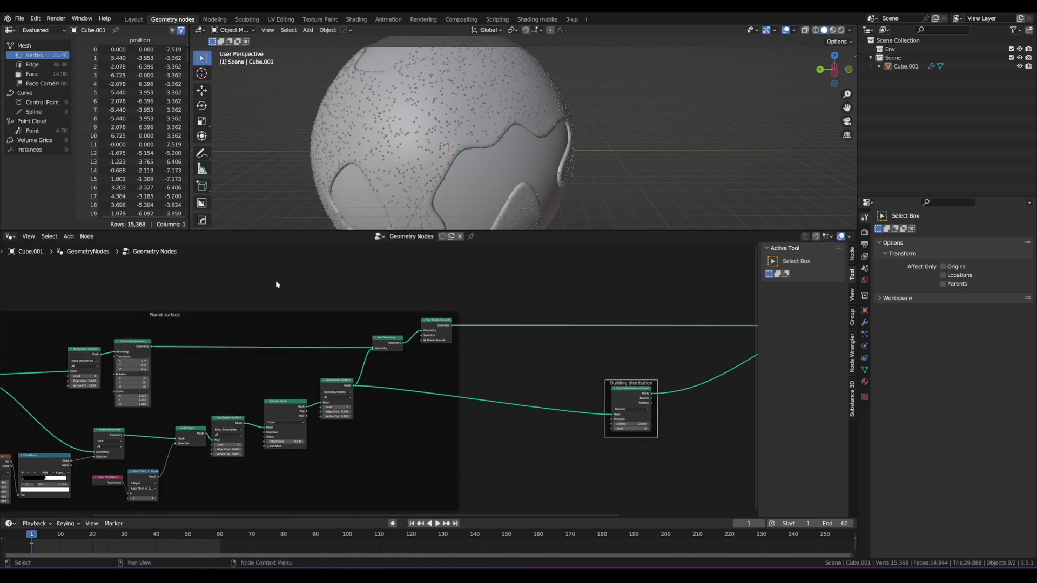
{"action": "mouse_move", "coordinate": [215, 279]}
{"action": "left_mouse_down"}
{"action": "mouse_move", "coordinate": [480, 393]}
{"action": "mouse_move", "coordinate": [459, 453]}
{"action": "left_mouse_up"}
{"action": "mouse_move", "coordinate": [459, 453]}
{"action": "right_mouse_down"}
{"action": "mouse_move", "coordinate": [475, 419]}
{"action": "mouse_move", "coordinate": [187, 265]}
{"action": "right_mouse_up"}
{"action": "middle_click_drag", "start_coordinate": [525, 323], "coordinate": [134, 358]}
{"action": "mouse_move", "coordinate": [525, 316]}
{"action": "left_mouse_down"}
{"action": "mouse_move", "coordinate": [523, 400]}
{"action": "mouse_move", "coordinate": [523, 329]}
{"action": "left_mouse_up"}
{"action": "right_click_drag", "start_coordinate": [544, 322], "coordinate": [535, 334]}
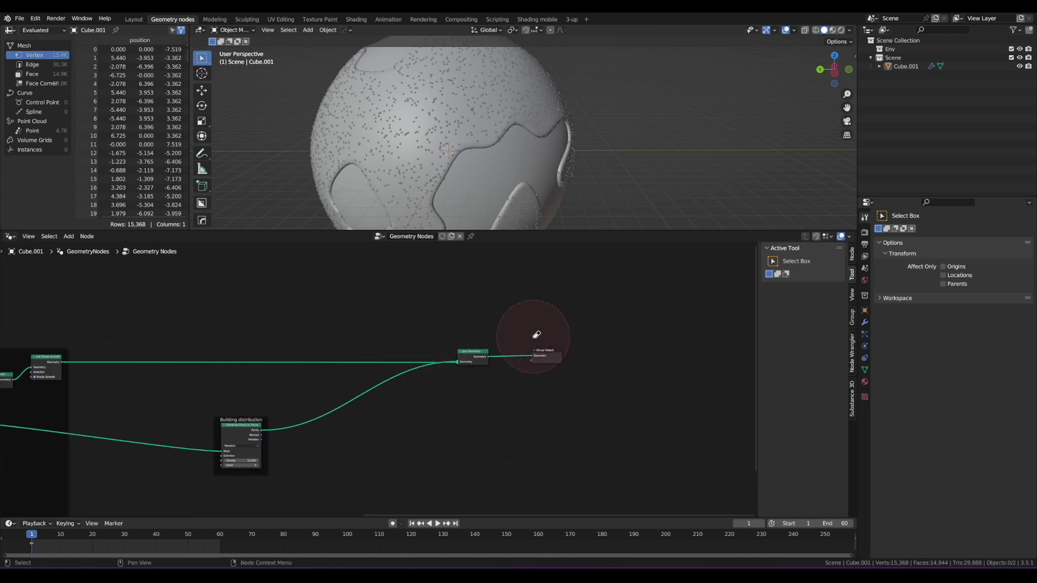
{"action": "middle_click_drag", "start_coordinate": [504, 353], "coordinate": [525, 349]}
{"action": "scroll", "coordinate": [525, 348], "scroll_direction": "up", "scroll_amount": 2}
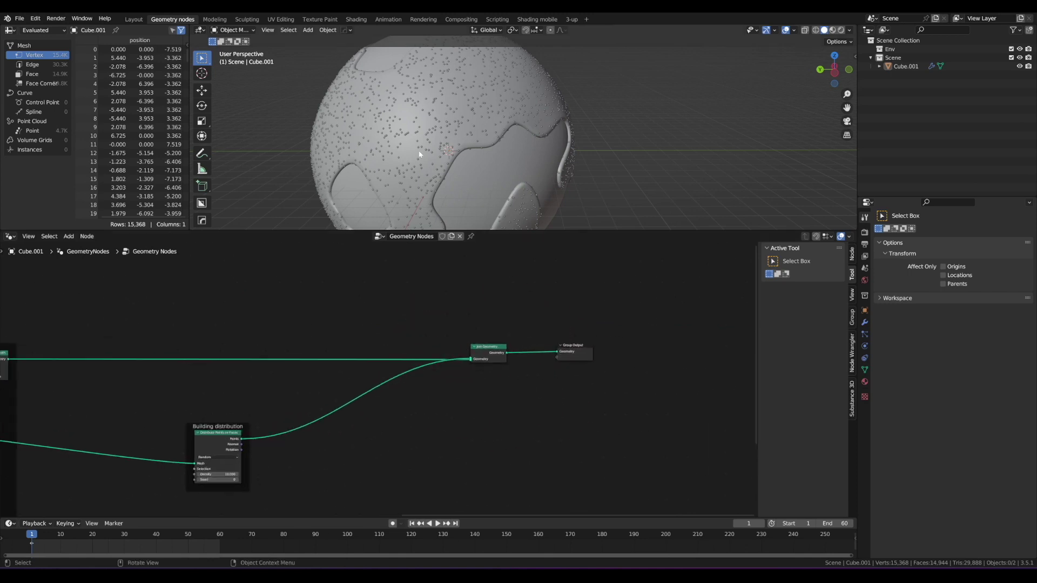
{"action": "middle_click_drag", "start_coordinate": [419, 154], "coordinate": [476, 171]}
{"action": "scroll", "coordinate": [369, 352], "scroll_direction": "down", "scroll_amount": 1}
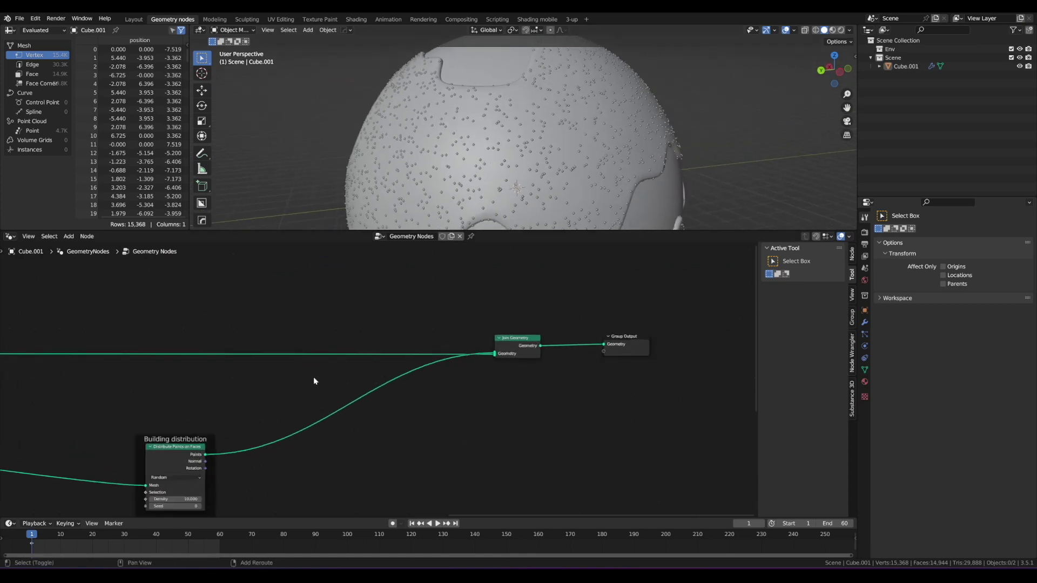
Insert an Instance on Points node on the link between Distribute Points on Faces and Join Geometry, inside the Building distribution frame
{"action": "scroll", "coordinate": [314, 377], "scroll_direction": "down", "scroll_amount": 1}
{"action": "middle_click_drag", "start_coordinate": [314, 377], "coordinate": [410, 301]}
{"action": "scroll", "coordinate": [418, 333], "scroll_direction": "up", "scroll_amount": 2}
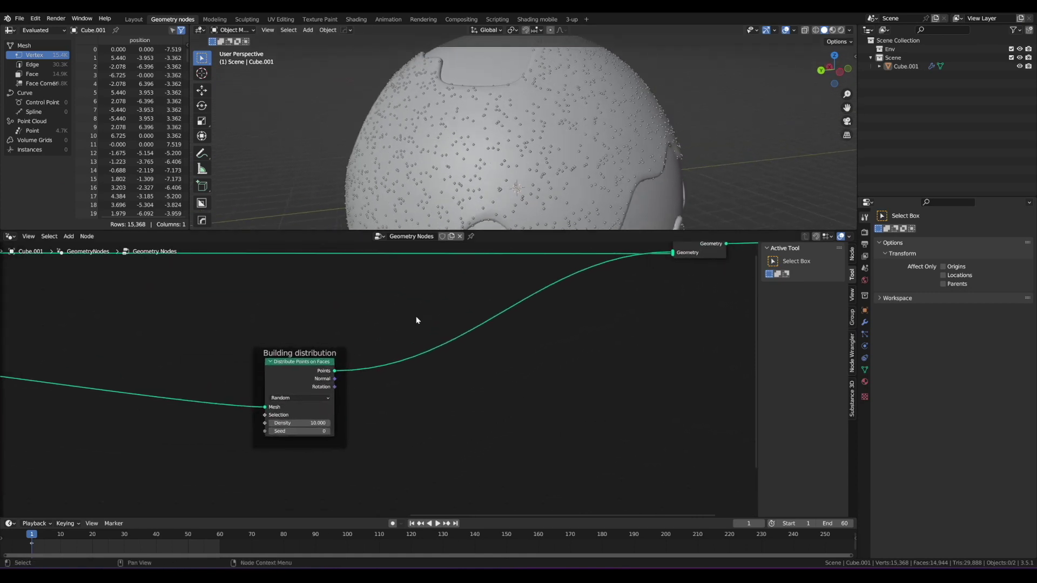
{"action": "key", "text": "shift+a"}
{"action": "left_click", "coordinate": [442, 404]}
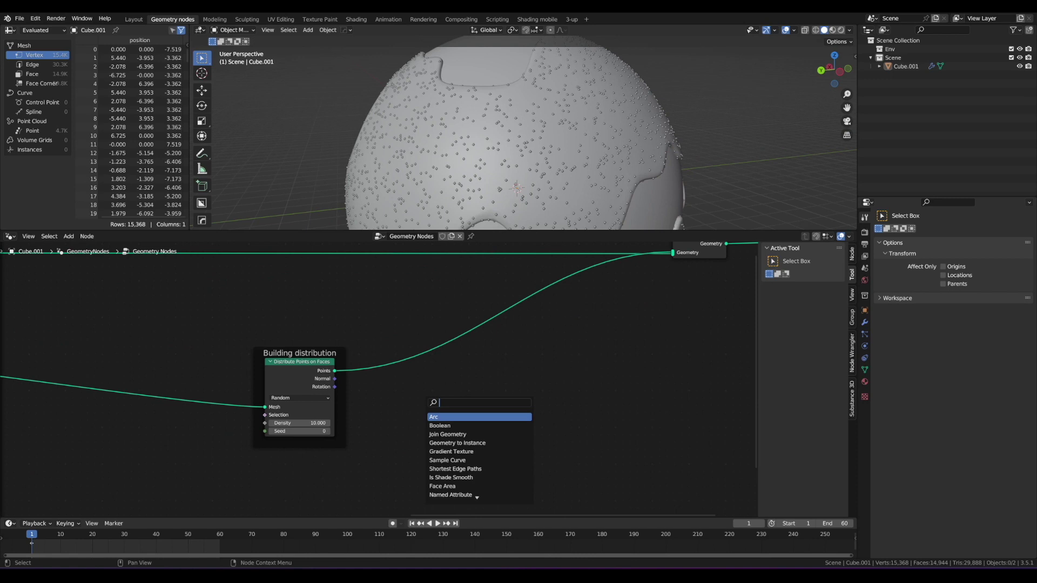
{"action": "type", "text": "instance"}
{"action": "key", "text": "Down"}
{"action": "key", "text": "Down"}
{"action": "key", "text": "Down"}
{"action": "key", "text": "Down"}
{"action": "key", "text": "Down"}
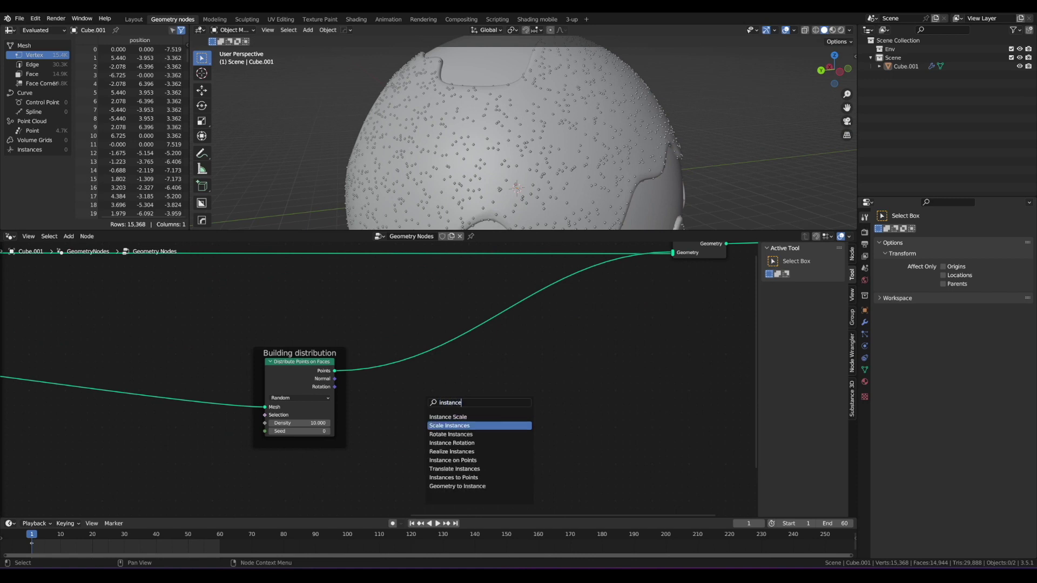
{"action": "key", "text": "Return"}
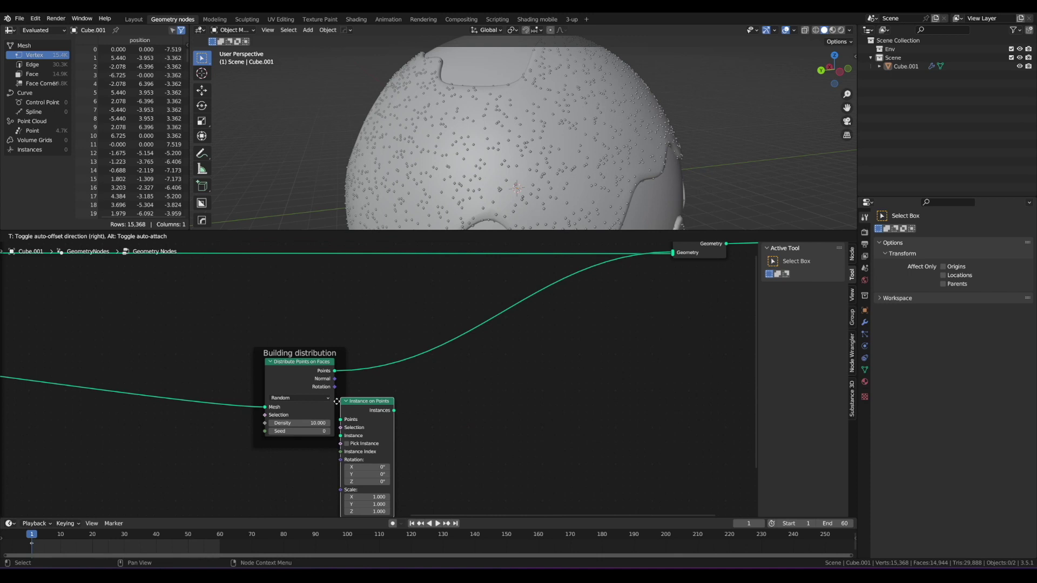
{"action": "left_click", "coordinate": [383, 366]}
Move Instance on Points away from Distribute Points on Faces to leave room between them in the frame
{"action": "left_click_drag", "start_coordinate": [383, 366], "coordinate": [570, 354]}
{"action": "scroll", "coordinate": [545, 399], "scroll_direction": "up", "scroll_amount": 1}
{"action": "middle_click_drag", "start_coordinate": [544, 399], "coordinate": [504, 396]}
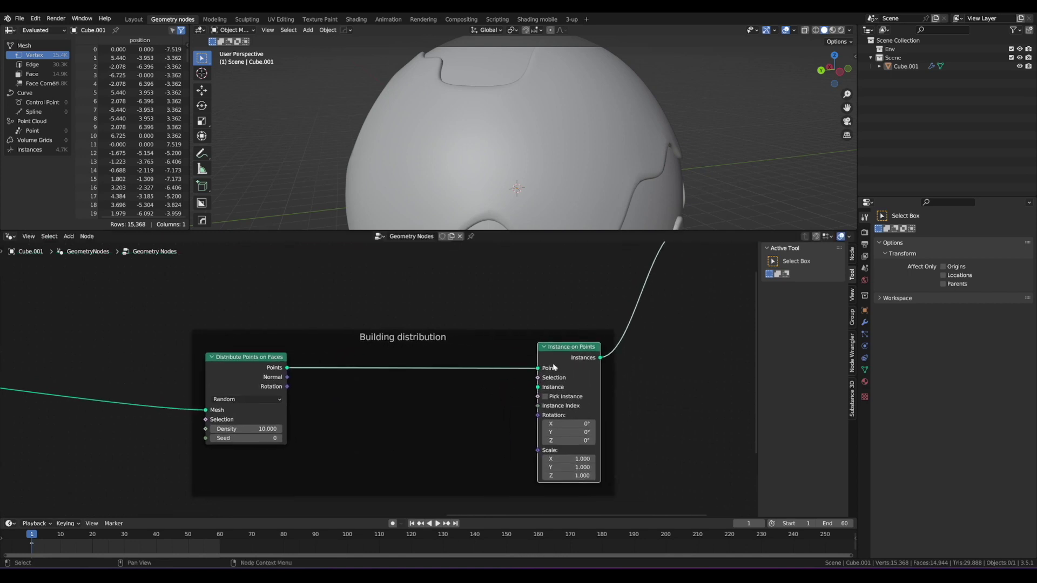
{"action": "left_click_drag", "start_coordinate": [554, 357], "coordinate": [566, 357]}
{"action": "scroll", "coordinate": [516, 392], "scroll_direction": "up", "scroll_amount": 2}
{"action": "scroll", "coordinate": [503, 399], "scroll_direction": "down", "scroll_amount": 2}
{"action": "middle_click_drag", "start_coordinate": [501, 393], "coordinate": [507, 378]}
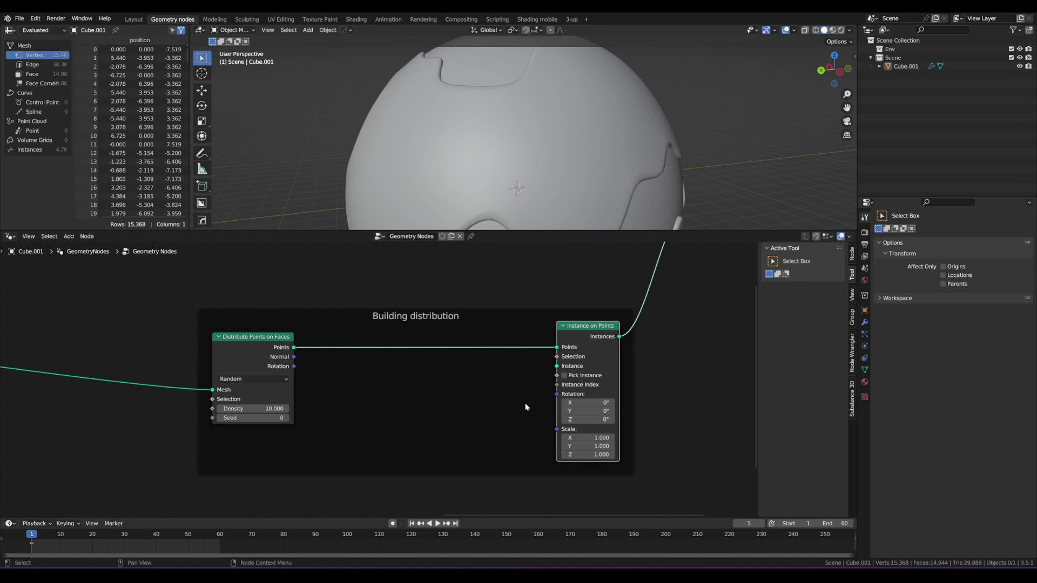
{"action": "left_click_drag", "start_coordinate": [596, 333], "coordinate": [607, 328]}
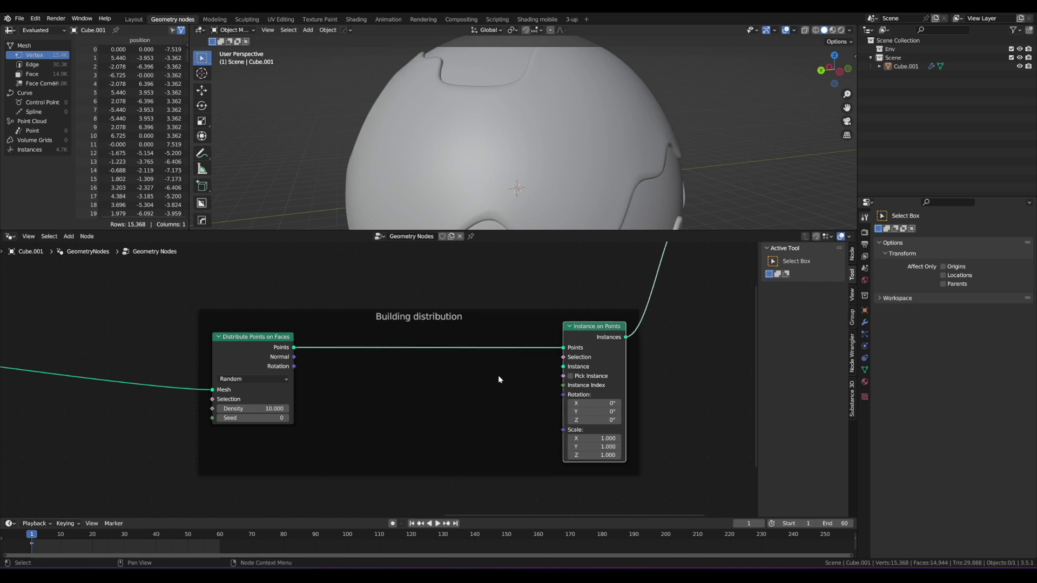
{"action": "right_click_drag", "start_coordinate": [471, 396], "coordinate": [542, 370], "text": "ctrl"}
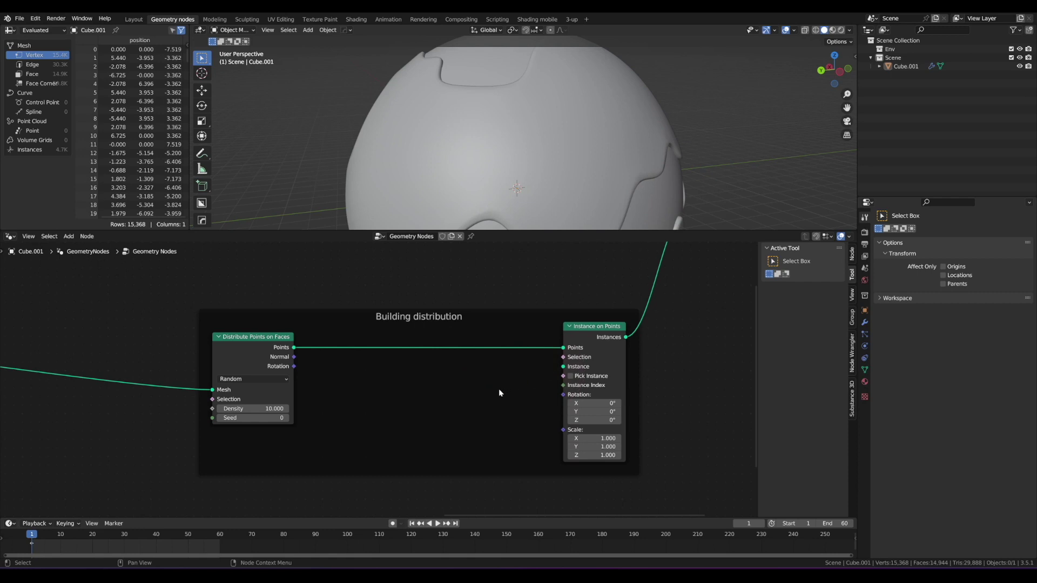
Add a Cube mesh node to the Building distribution frame and connect its Mesh output to the Instance input of Instance on Points
{"action": "key", "text": "shift+a"}
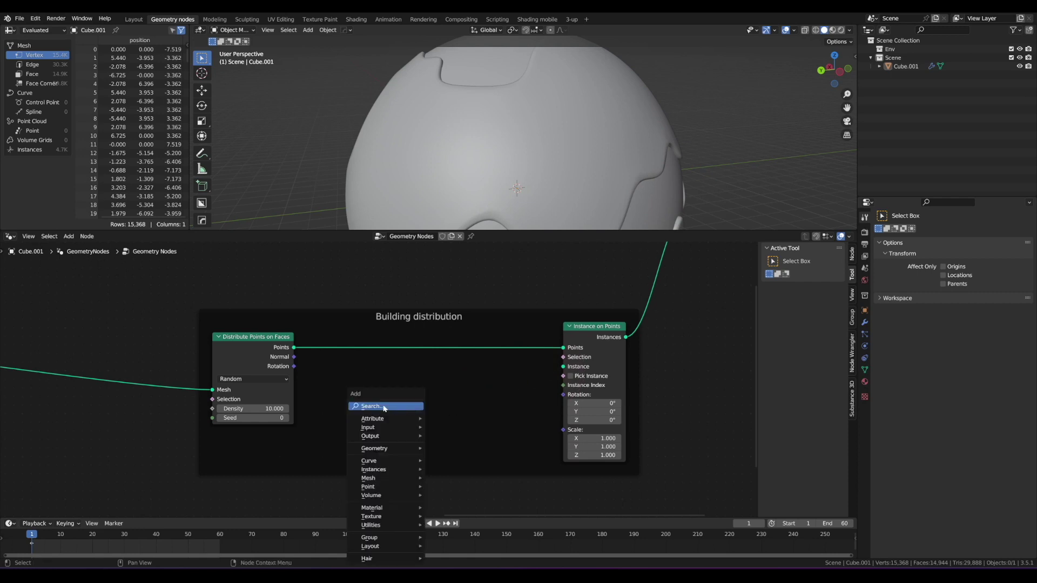
{"action": "left_click", "coordinate": [410, 409]}
{"action": "type", "text": "cube"}
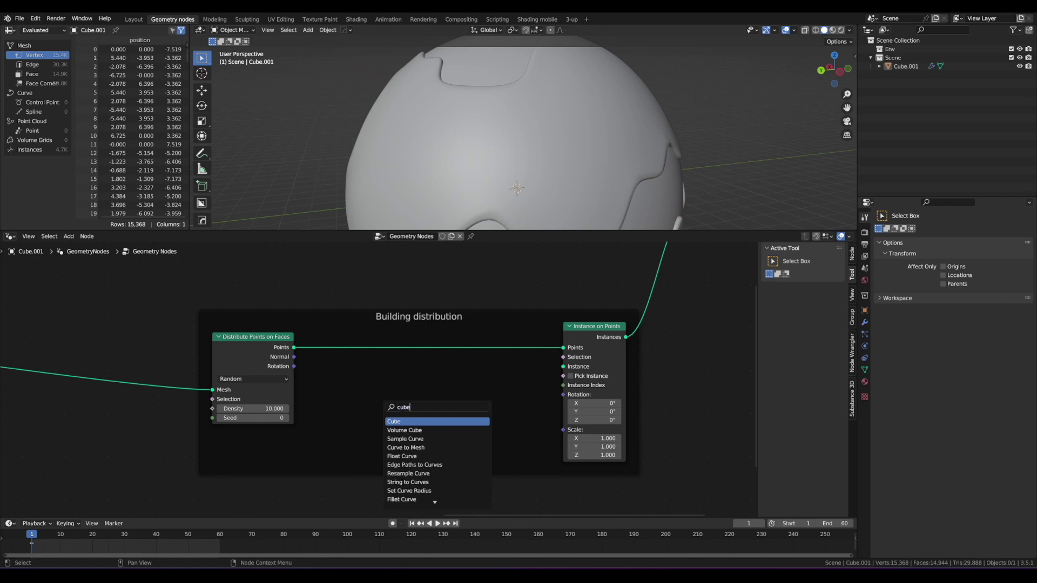
{"action": "key", "text": "Return"}
{"action": "left_click", "coordinate": [407, 376]}
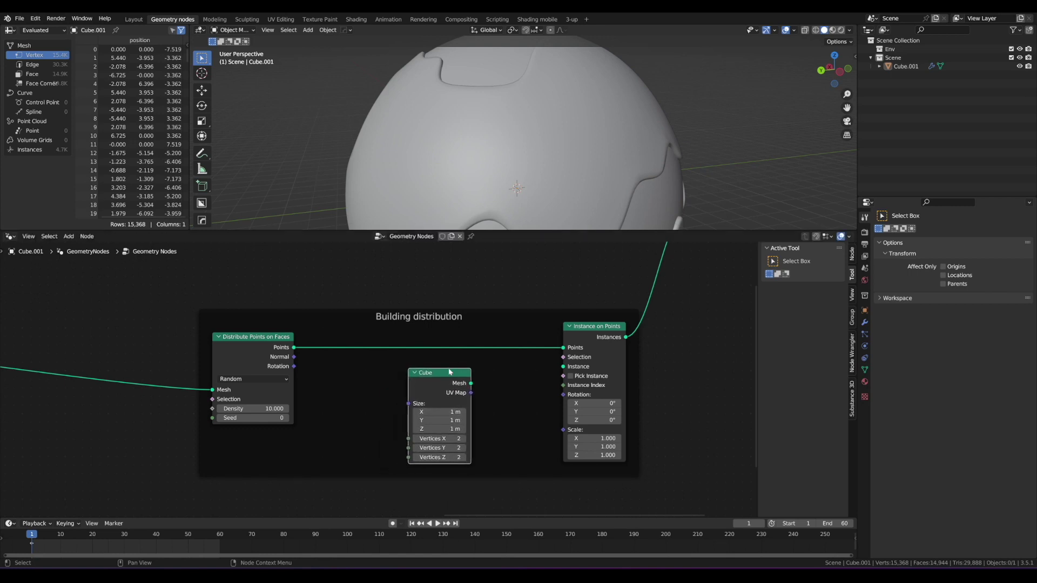
{"action": "left_click_drag", "start_coordinate": [450, 373], "coordinate": [563, 367]}
Set the Density of Distribute Points on Faces to 0.460 and check the cube spacing on the planet
{"action": "scroll", "coordinate": [524, 118], "scroll_direction": "down", "scroll_amount": 4}
{"action": "left_click_drag", "start_coordinate": [524, 119], "coordinate": [484, 132], "text": "alt"}
{"action": "scroll", "coordinate": [475, 142], "scroll_direction": "up", "scroll_amount": 2}
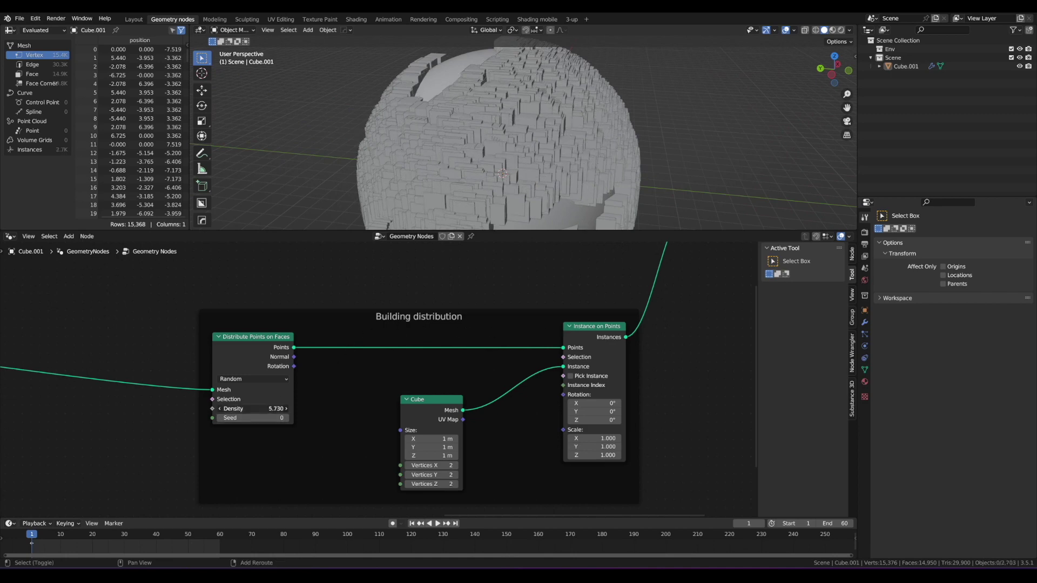
{"action": "left_click_drag", "start_coordinate": [254, 409], "coordinate": [227, 409]}
{"action": "middle_click_drag", "start_coordinate": [529, 189], "coordinate": [521, 123]}
{"action": "scroll", "coordinate": [570, 156], "scroll_direction": "up", "scroll_amount": 2}
Space Distribute Points on Faces and Instance on Points slightly farther apart around the Cube node
{"action": "left_click_drag", "start_coordinate": [574, 330], "coordinate": [590, 331]}
{"action": "scroll", "coordinate": [468, 334], "scroll_direction": "up", "scroll_amount": 1}
{"action": "middle_click_drag", "start_coordinate": [468, 335], "coordinate": [460, 300]}
{"action": "left_click_drag", "start_coordinate": [271, 296], "coordinate": [264, 294]}
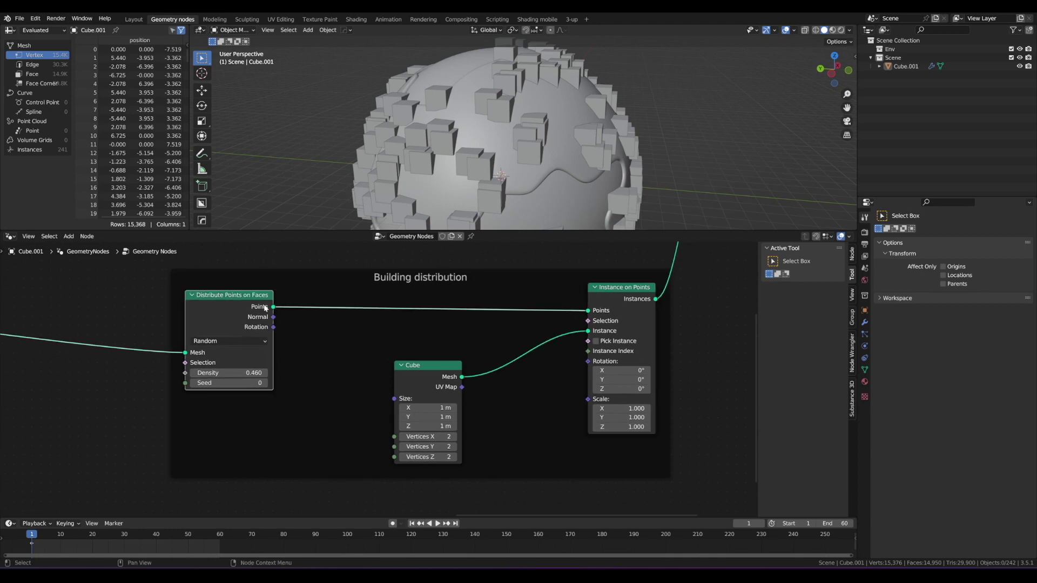
Connect the Rotation output of Distribute Points on Faces to the Rotation input of Instance on Points and check the cubes' orientation
{"action": "right_click_drag", "start_coordinate": [306, 322], "coordinate": [281, 271], "text": "ctrl"}
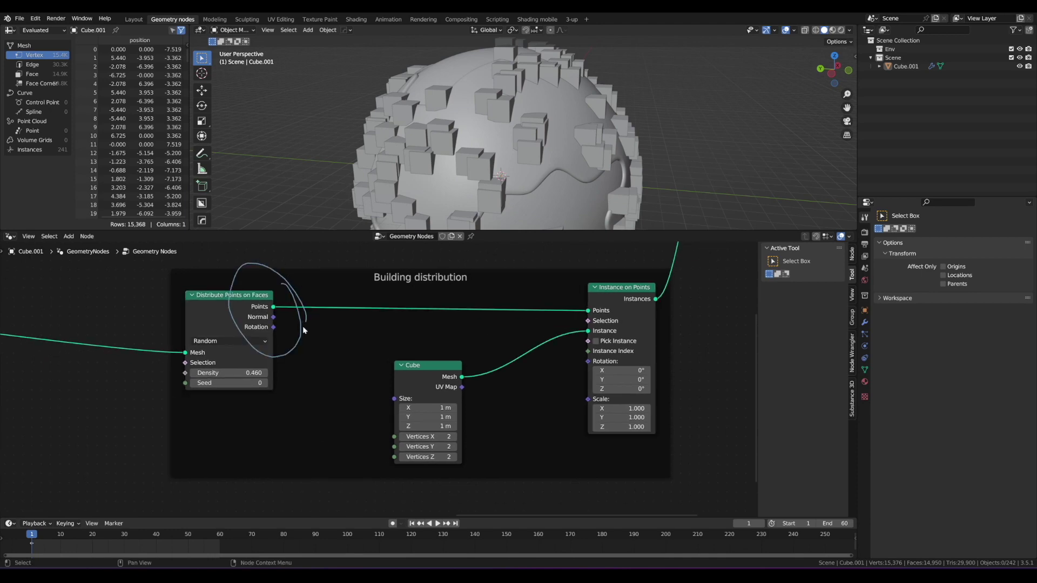
{"action": "right_click_drag", "start_coordinate": [304, 329], "coordinate": [290, 312], "text": "ctrl"}
{"action": "scroll", "coordinate": [277, 346], "scroll_direction": "up", "scroll_amount": 1}
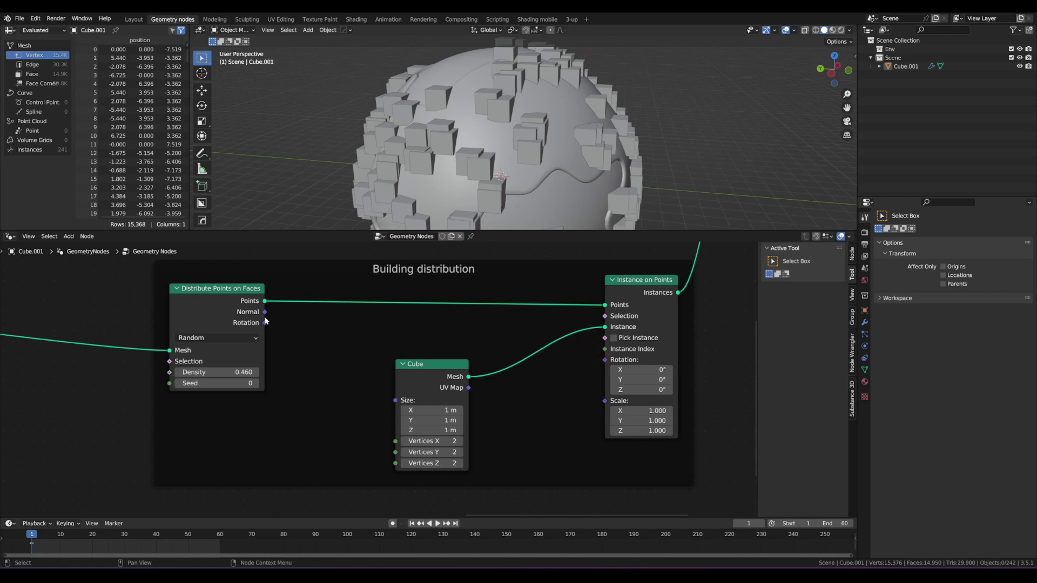
{"action": "left_click_drag", "start_coordinate": [523, 360], "coordinate": [604, 359]}
{"action": "middle_click_drag", "start_coordinate": [497, 136], "coordinate": [462, 123]}
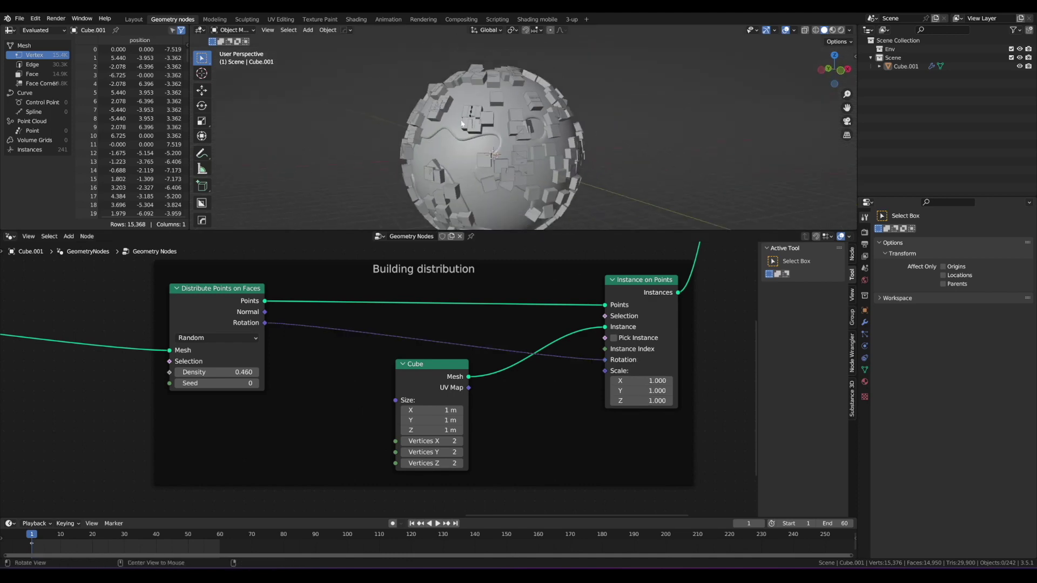
{"action": "left_click_drag", "start_coordinate": [462, 123], "coordinate": [602, 140], "text": "alt"}
{"action": "scroll", "coordinate": [531, 133], "scroll_direction": "up", "scroll_amount": 2}
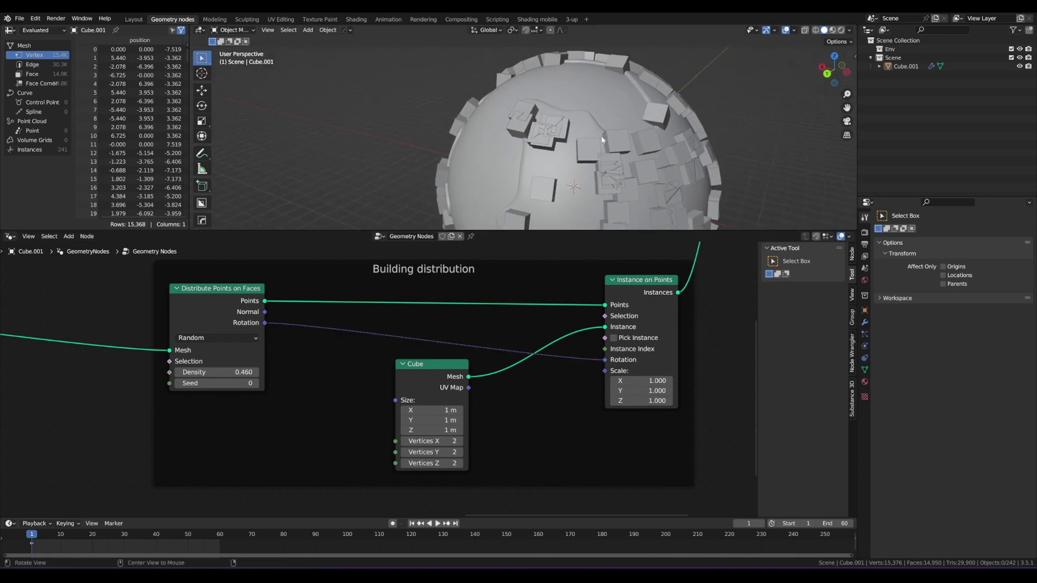
{"action": "middle_click_drag", "start_coordinate": [602, 139], "coordinate": [507, 115]}
{"action": "scroll", "coordinate": [489, 86], "scroll_direction": "up", "scroll_amount": 2}
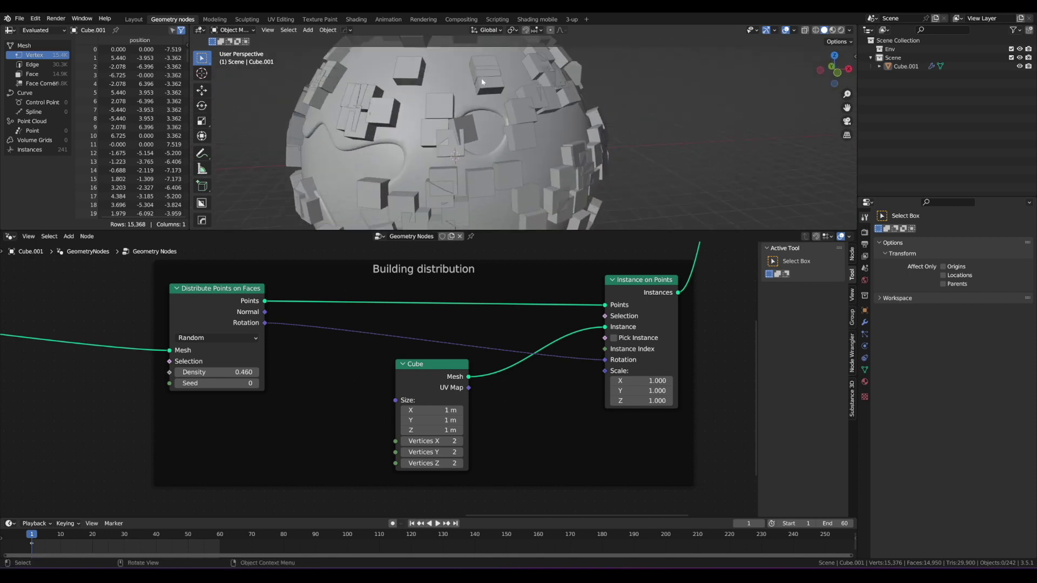
Select the planet and examine the spacing and overlaps of the rotated cubes from several sides
{"action": "scroll", "coordinate": [502, 183], "scroll_direction": "down", "scroll_amount": 2}
{"action": "mouse_move", "coordinate": [493, 165]}
{"action": "middle_mouse_down"}
{"action": "mouse_move", "coordinate": [507, 146]}
{"action": "mouse_move", "coordinate": [536, 176]}
{"action": "mouse_move", "coordinate": [454, 143]}
{"action": "mouse_move", "coordinate": [501, 124]}
{"action": "mouse_move", "coordinate": [474, 107]}
{"action": "mouse_move", "coordinate": [596, 133]}
{"action": "mouse_move", "coordinate": [524, 109]}
{"action": "mouse_move", "coordinate": [552, 123]}
{"action": "mouse_move", "coordinate": [549, 143]}
{"action": "mouse_move", "coordinate": [515, 140]}
{"action": "mouse_move", "coordinate": [511, 162]}
{"action": "middle_mouse_up"}
{"action": "left_click", "coordinate": [553, 123]}
{"action": "middle_click_drag", "start_coordinate": [247, 283], "coordinate": [324, 284]}
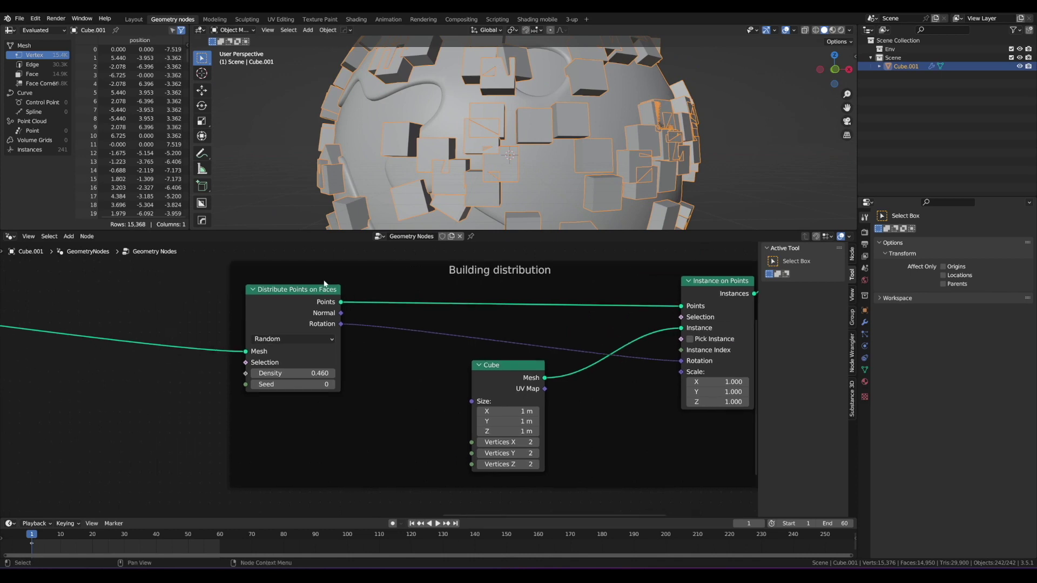
{"action": "scroll", "coordinate": [307, 310], "scroll_direction": "up", "scroll_amount": 1}
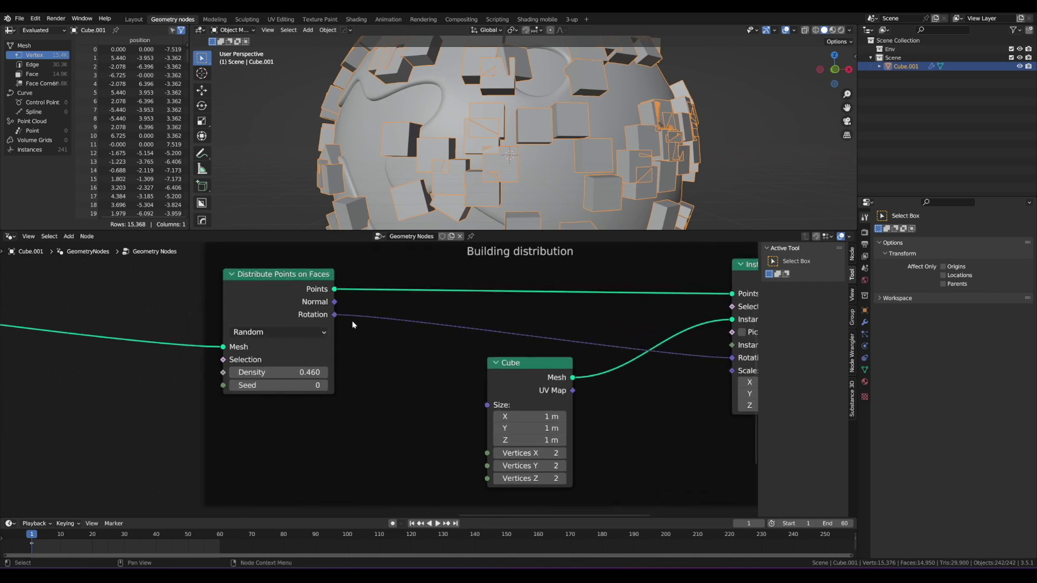
{"action": "middle_click_drag", "start_coordinate": [511, 158], "coordinate": [535, 135]}
{"action": "scroll", "coordinate": [541, 131], "scroll_direction": "up", "scroll_amount": 3}
{"action": "left_click_drag", "start_coordinate": [535, 136], "coordinate": [547, 147], "text": "alt"}
{"action": "scroll", "coordinate": [547, 147], "scroll_direction": "up", "scroll_amount": 1, "text": "alt"}
{"action": "mouse_move", "coordinate": [546, 146]}
{"action": "middle_mouse_down"}
{"action": "mouse_move", "coordinate": [509, 139]}
{"action": "mouse_move", "coordinate": [569, 140]}
{"action": "mouse_move", "coordinate": [554, 144]}
{"action": "middle_mouse_up"}
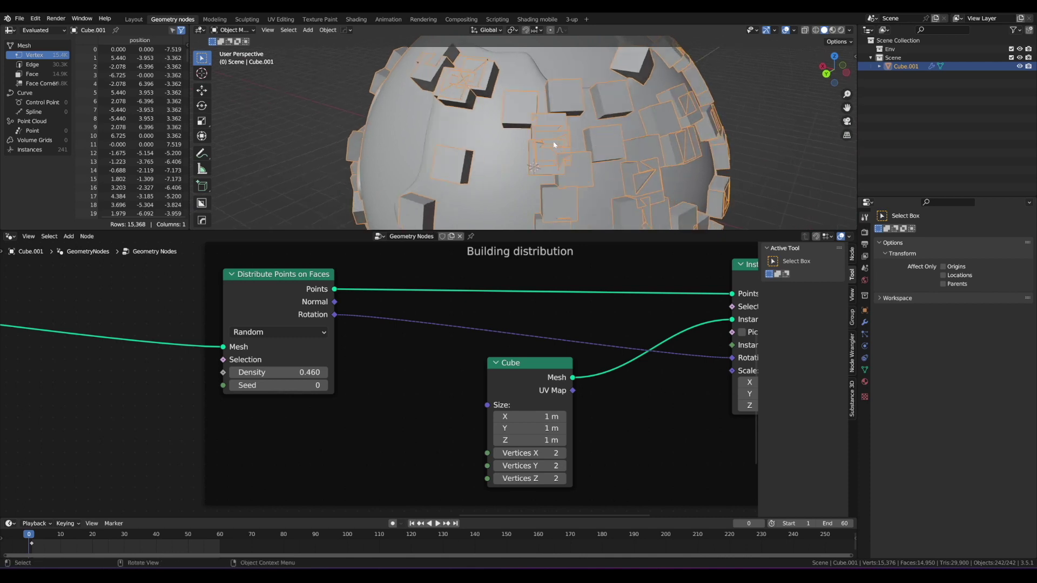
{"action": "scroll", "coordinate": [553, 145], "scroll_direction": "down", "scroll_amount": 2}
{"action": "left_click_drag", "start_coordinate": [543, 143], "coordinate": [589, 125], "text": "alt"}
{"action": "scroll", "coordinate": [539, 151], "scroll_direction": "up", "scroll_amount": 3}
{"action": "scroll", "coordinate": [540, 148], "scroll_direction": "down", "scroll_amount": 1}
{"action": "scroll", "coordinate": [573, 140], "scroll_direction": "down", "scroll_amount": 1}
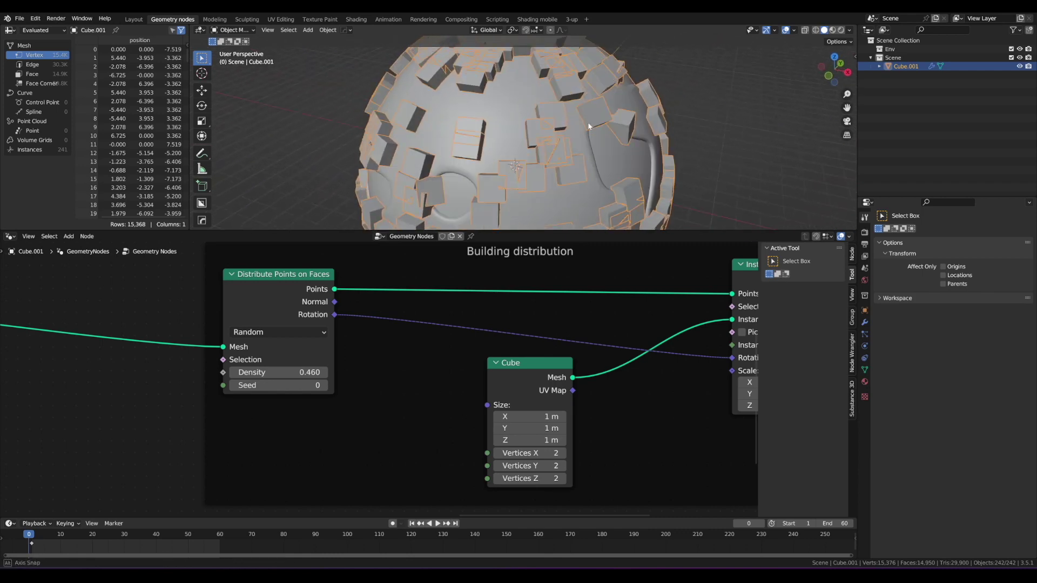
{"action": "scroll", "coordinate": [590, 124], "scroll_direction": "up", "scroll_amount": 2}
{"action": "middle_click_drag", "start_coordinate": [589, 123], "coordinate": [572, 130]}
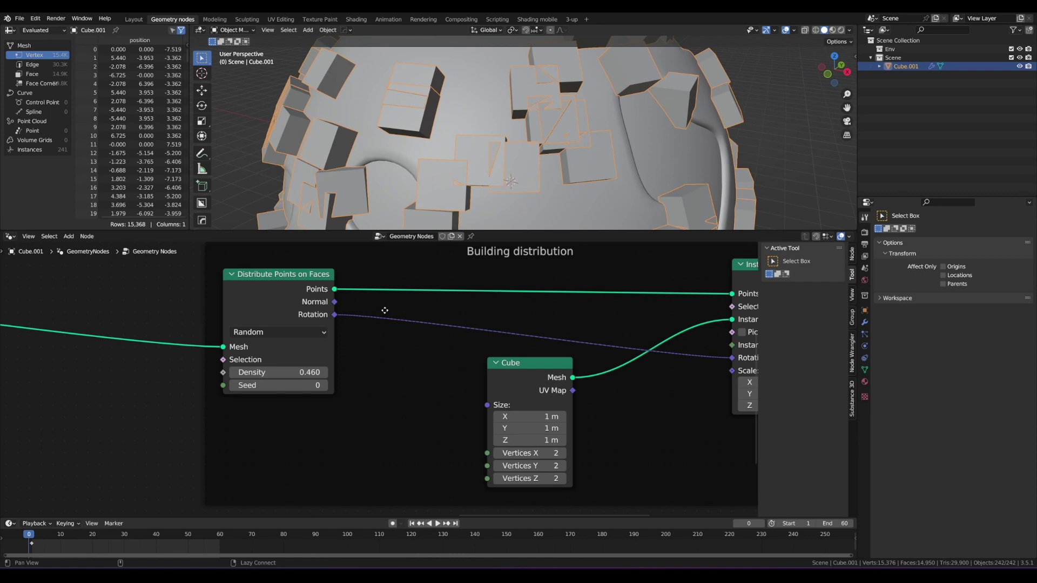
Switch the distribution method of Distribute Points on Faces to Poisson Disk and check the cubes on the planet
{"action": "middle_click_drag", "start_coordinate": [384, 310], "coordinate": [427, 318]}
{"action": "left_click", "coordinate": [378, 335]}
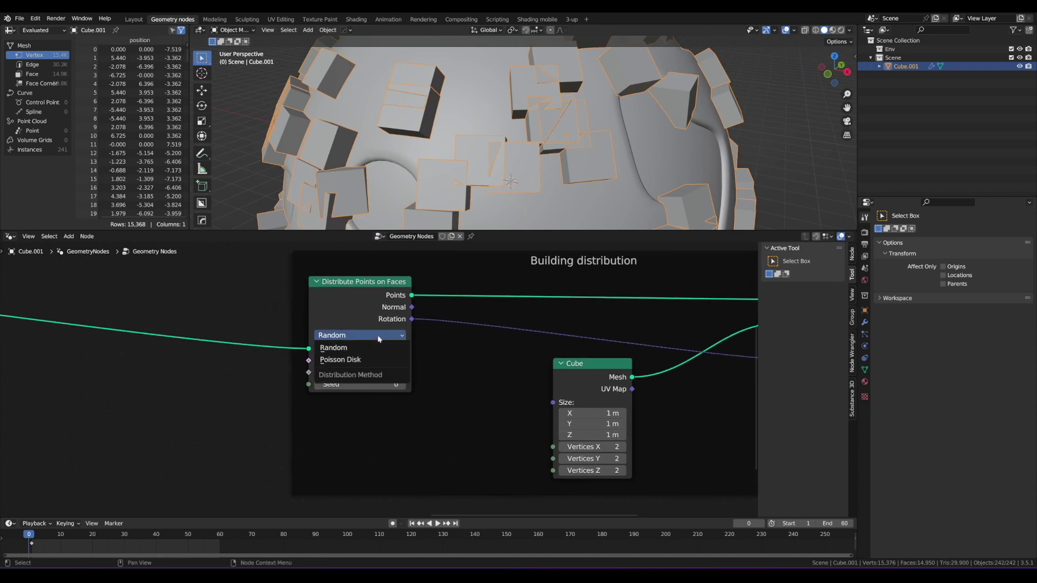
{"action": "left_click", "coordinate": [374, 360]}
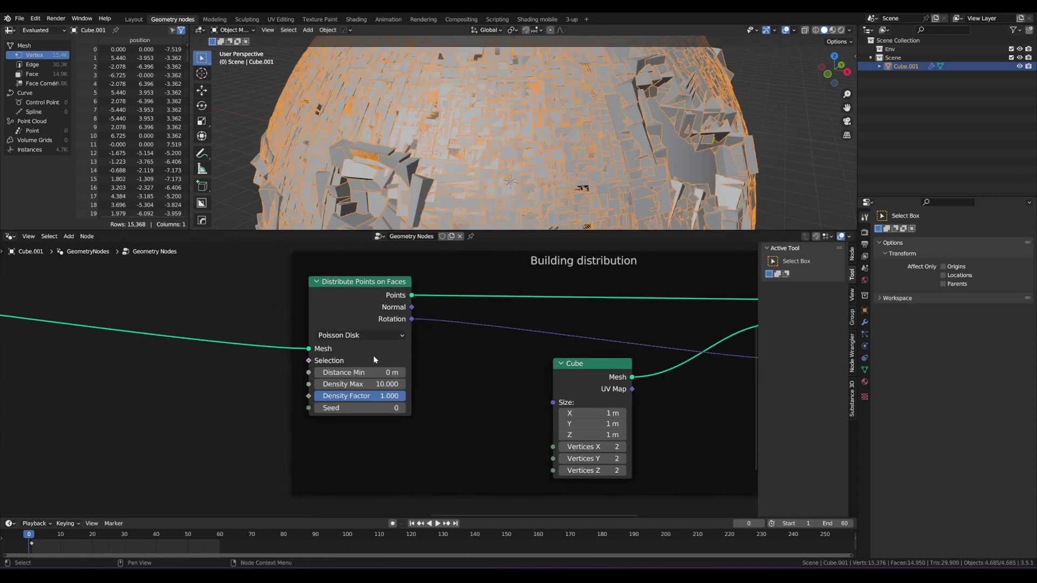
{"action": "scroll", "coordinate": [483, 174], "scroll_direction": "down", "scroll_amount": 5}
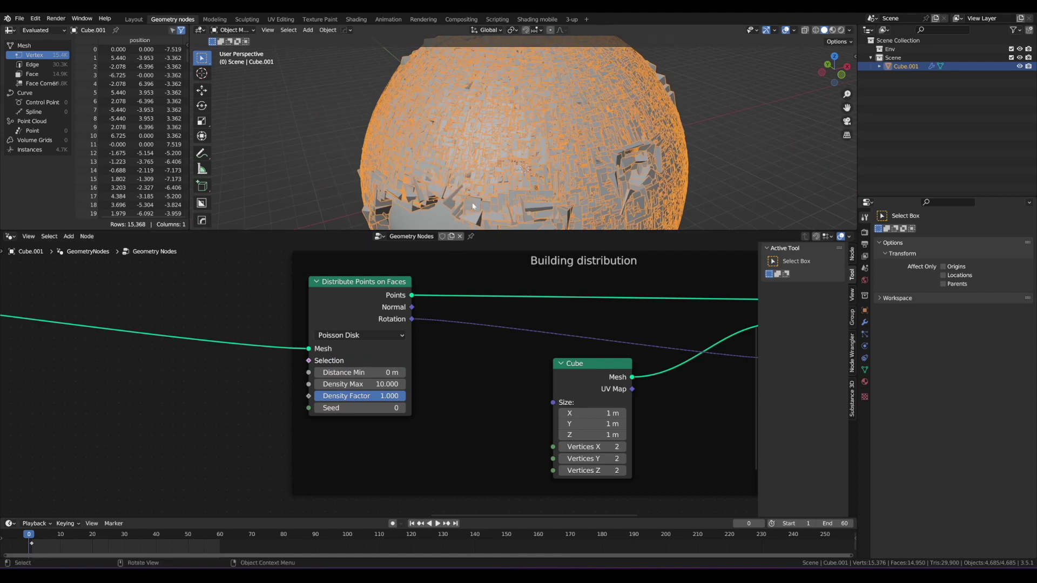
{"action": "scroll", "coordinate": [425, 337], "scroll_direction": "up", "scroll_amount": 1}
{"action": "scroll", "coordinate": [495, 148], "scroll_direction": "up", "scroll_amount": 4}
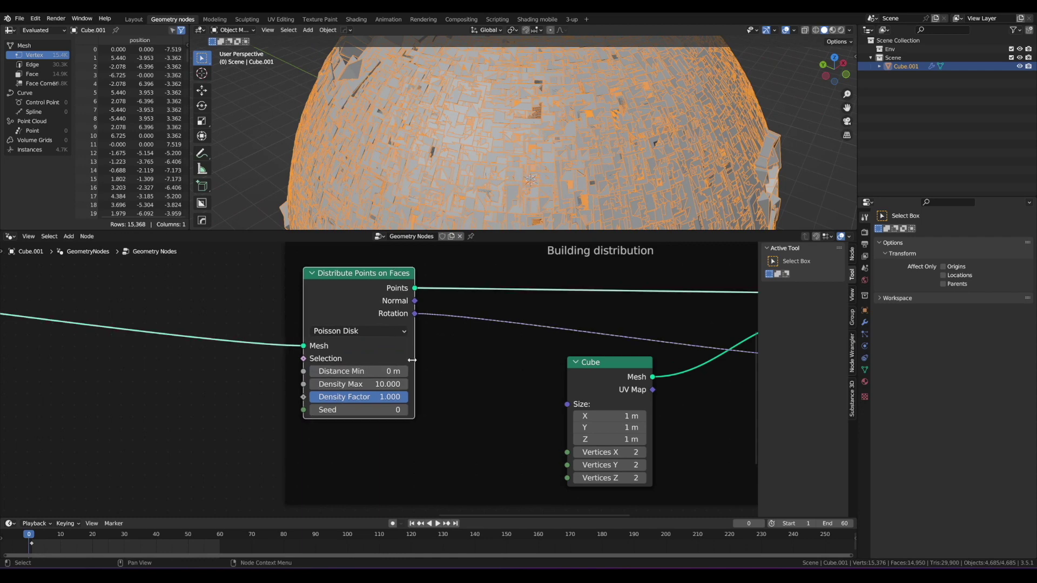
Set the Distance Min of Distribute Points on Faces to 1.17 m and check the cube spacing around the planet
{"action": "scroll", "coordinate": [405, 371], "scroll_direction": "up", "scroll_amount": 2}
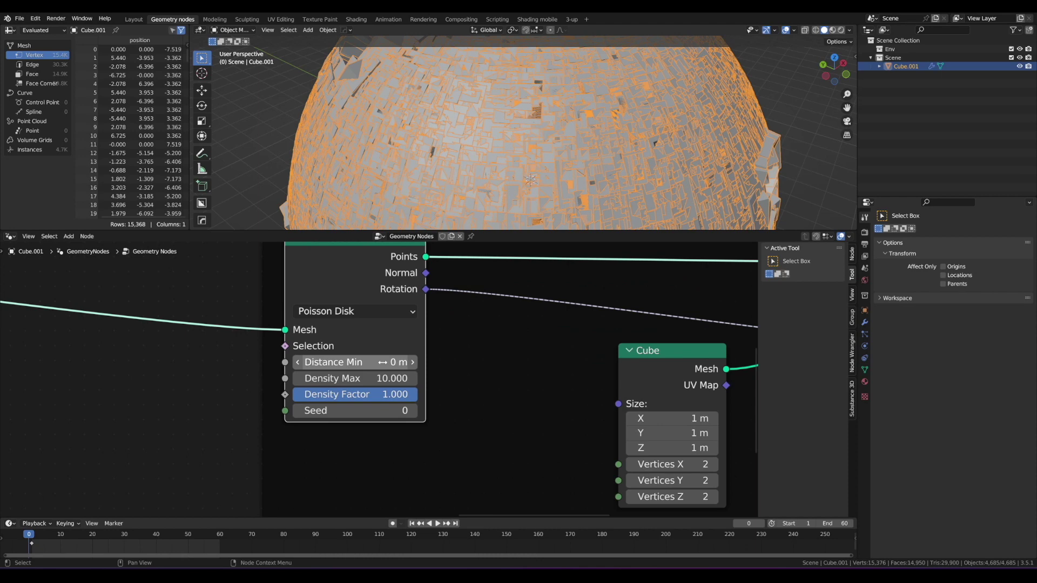
{"action": "left_click_drag", "start_coordinate": [383, 362], "coordinate": [458, 362]}
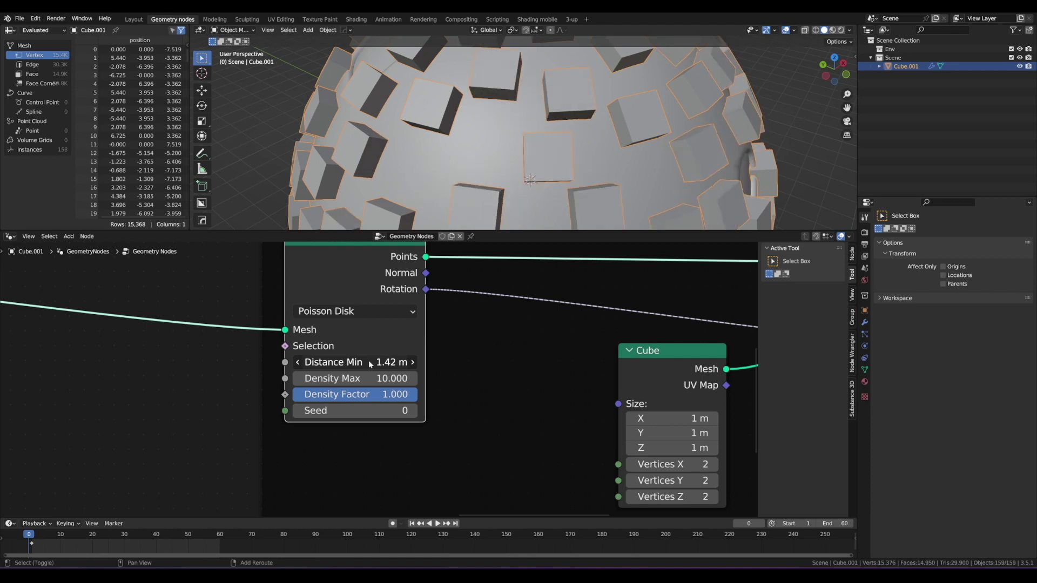
{"action": "scroll", "coordinate": [497, 110], "scroll_direction": "down", "scroll_amount": 4}
{"action": "middle_click_drag", "start_coordinate": [515, 108], "coordinate": [478, 102]}
{"action": "scroll", "coordinate": [478, 102], "scroll_direction": "up", "scroll_amount": 3}
{"action": "left_click_drag", "start_coordinate": [401, 362], "coordinate": [386, 362], "text": "shift"}
{"action": "scroll", "coordinate": [508, 132], "scroll_direction": "down", "scroll_amount": 3}
{"action": "middle_click_drag", "start_coordinate": [513, 132], "coordinate": [411, 148]}
{"action": "scroll", "coordinate": [486, 129], "scroll_direction": "up", "scroll_amount": 1}
{"action": "scroll", "coordinate": [530, 111], "scroll_direction": "down", "scroll_amount": 1}
{"action": "middle_click_drag", "start_coordinate": [532, 113], "coordinate": [579, 167]}
{"action": "scroll", "coordinate": [577, 169], "scroll_direction": "up", "scroll_amount": 1}
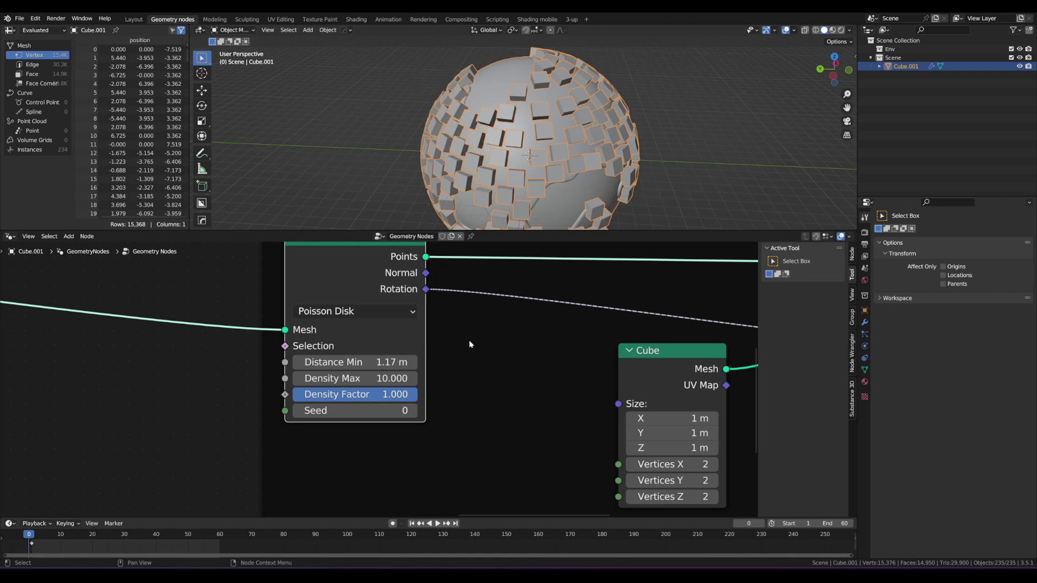
Try lower Density Max values on Distribute Points on Faces and settle on 2.150
{"action": "left_click_drag", "start_coordinate": [378, 378], "coordinate": [333, 378]}
{"action": "middle_click_drag", "start_coordinate": [440, 186], "coordinate": [502, 170]}
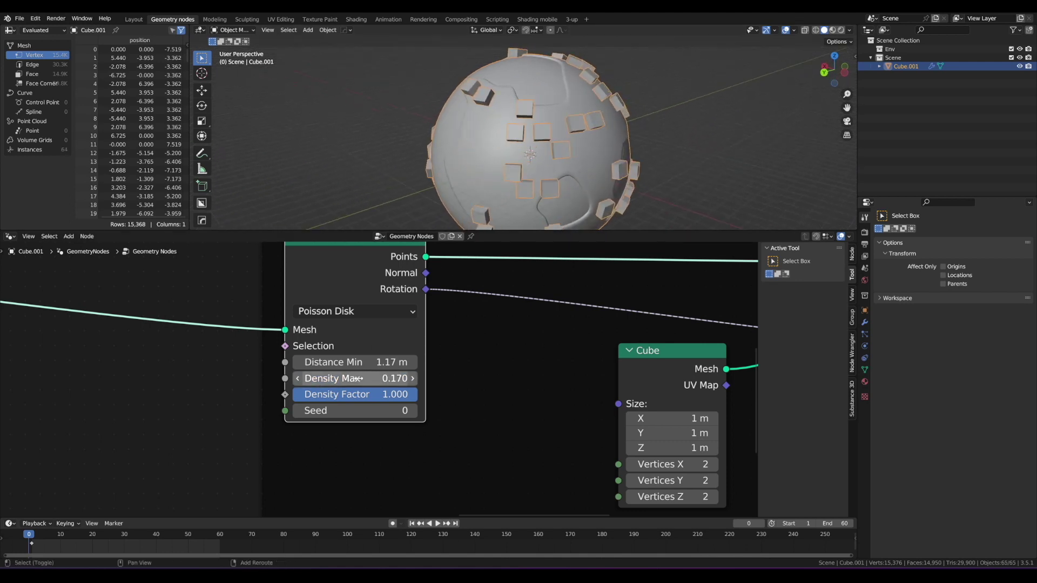
{"action": "left_click_drag", "start_coordinate": [357, 378], "coordinate": [418, 395]}
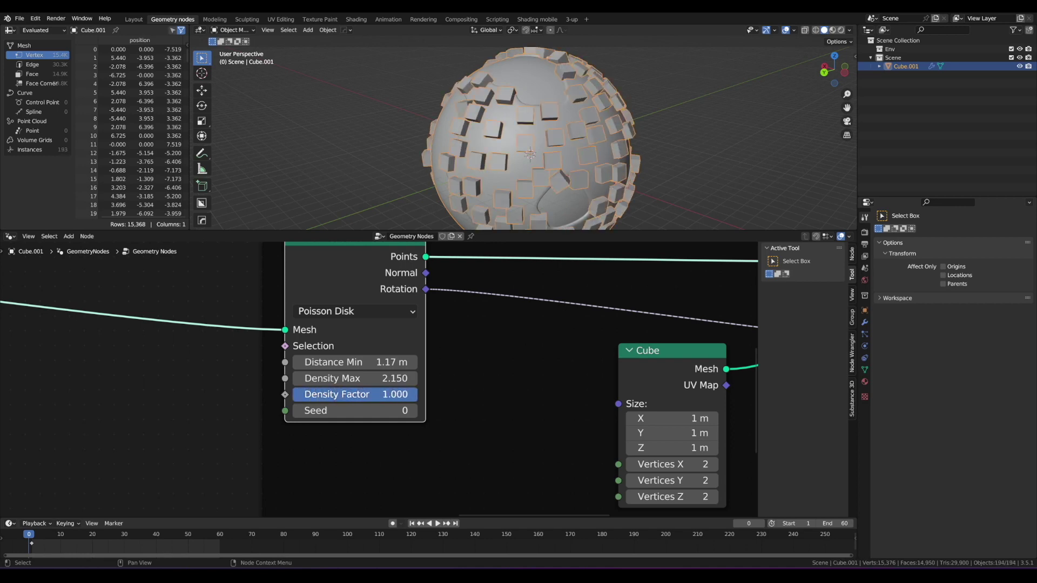
{"action": "middle_click_drag", "start_coordinate": [529, 169], "coordinate": [499, 135]}
{"action": "scroll", "coordinate": [482, 120], "scroll_direction": "down", "scroll_amount": 2}
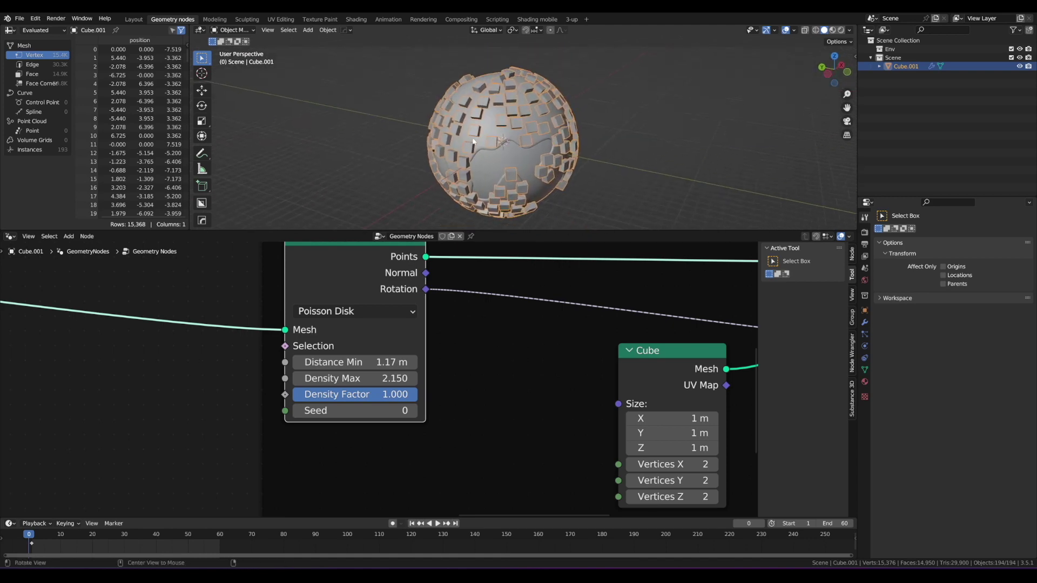
{"action": "scroll", "coordinate": [499, 135], "scroll_direction": "up", "scroll_amount": 2}
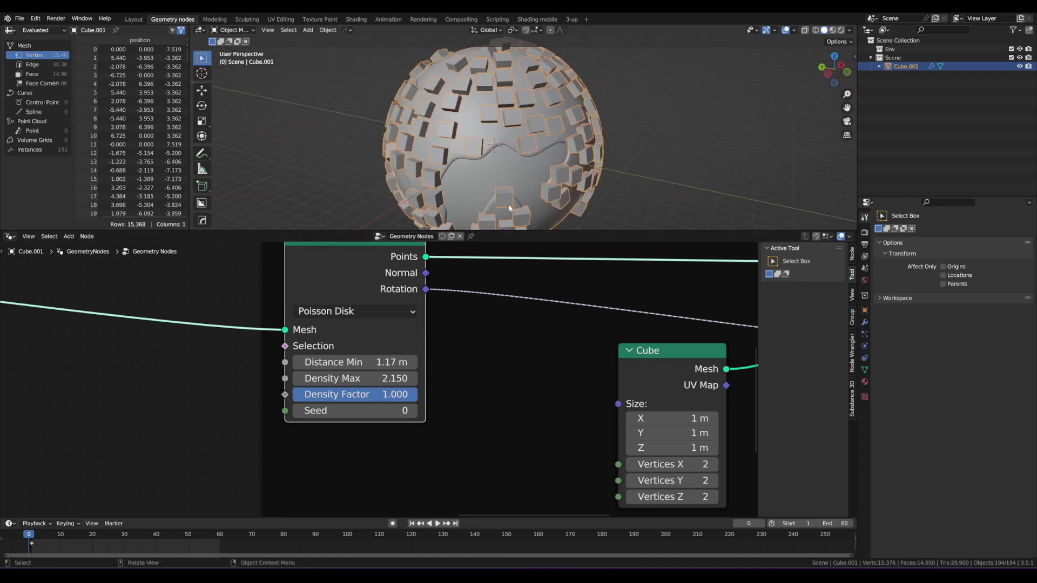
Make the 3D viewport taller and rearrange Instance on Points and the Cube node to open up space in the Building distribution frame
{"action": "left_click_drag", "start_coordinate": [522, 230], "coordinate": [522, 268]}
{"action": "middle_click_drag", "start_coordinate": [519, 135], "coordinate": [536, 156]}
{"action": "scroll", "coordinate": [575, 344], "scroll_direction": "down", "scroll_amount": 4}
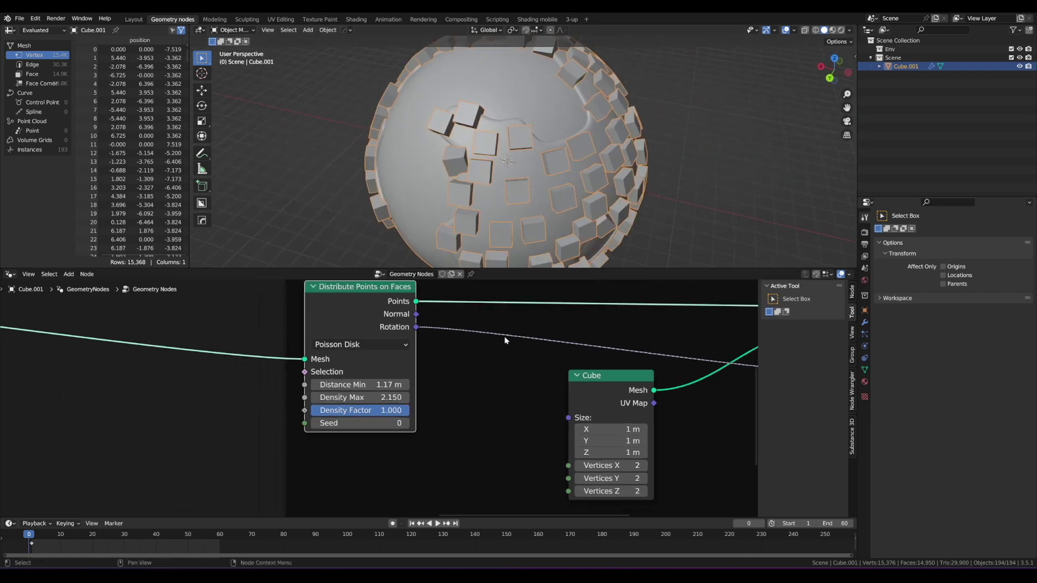
{"action": "middle_click_drag", "start_coordinate": [747, 335], "coordinate": [567, 345]}
{"action": "left_click_drag", "start_coordinate": [564, 319], "coordinate": [620, 320]}
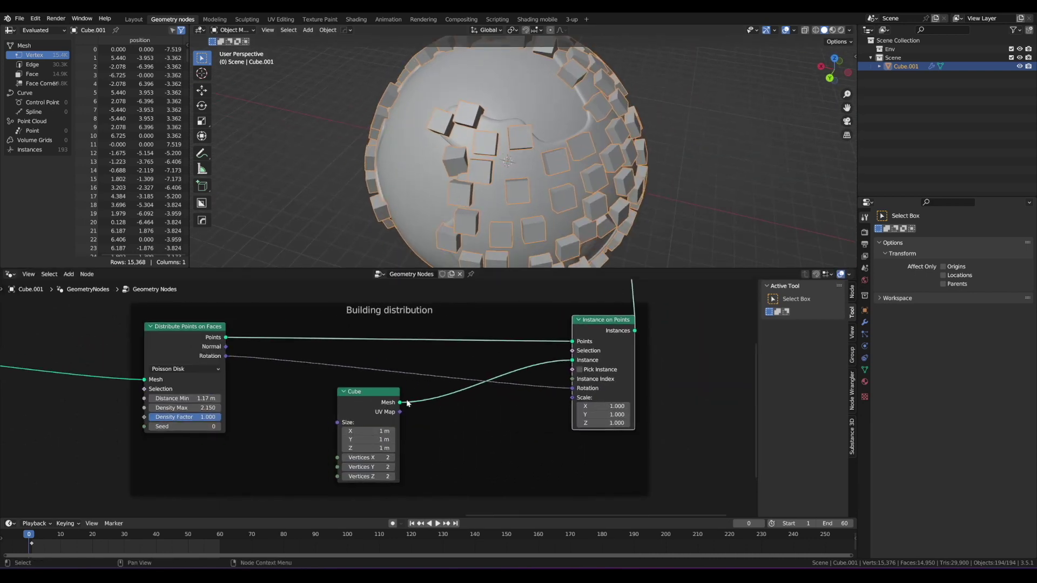
{"action": "left_click_drag", "start_coordinate": [386, 392], "coordinate": [405, 402]}
{"action": "scroll", "coordinate": [509, 202], "scroll_direction": "down", "scroll_amount": 3}
Examine how the cubes sit along the raised land edges from several angles and distances
{"action": "middle_click_drag", "start_coordinate": [509, 201], "coordinate": [525, 142]}
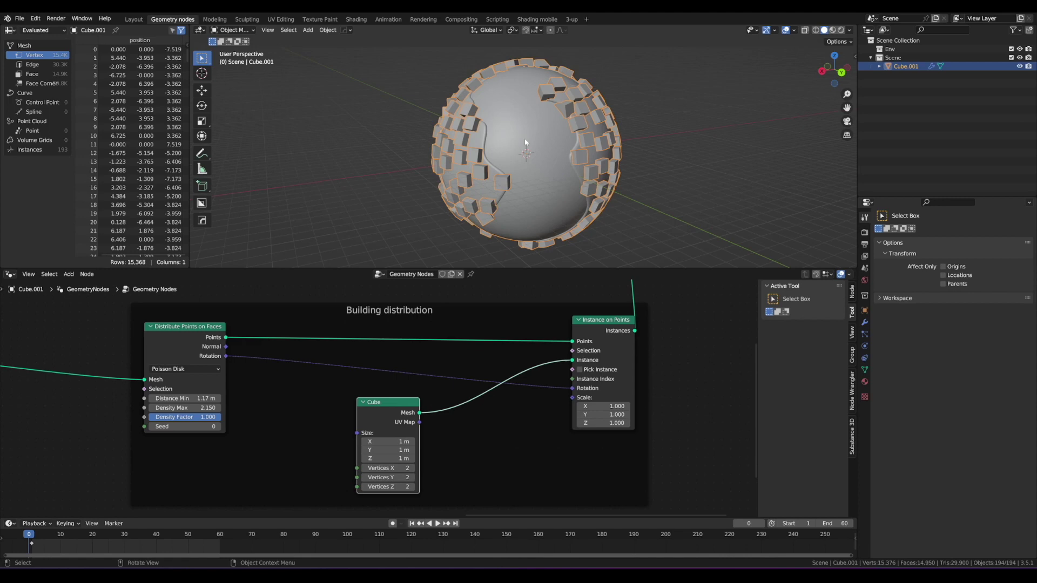
{"action": "scroll", "coordinate": [525, 142], "scroll_direction": "up", "scroll_amount": 2}
{"action": "middle_click_drag", "start_coordinate": [565, 104], "coordinate": [553, 124], "text": "shift"}
{"action": "scroll", "coordinate": [540, 132], "scroll_direction": "up", "scroll_amount": 2}
{"action": "middle_click_drag", "start_coordinate": [476, 140], "coordinate": [540, 117]}
{"action": "scroll", "coordinate": [536, 133], "scroll_direction": "up", "scroll_amount": 2}
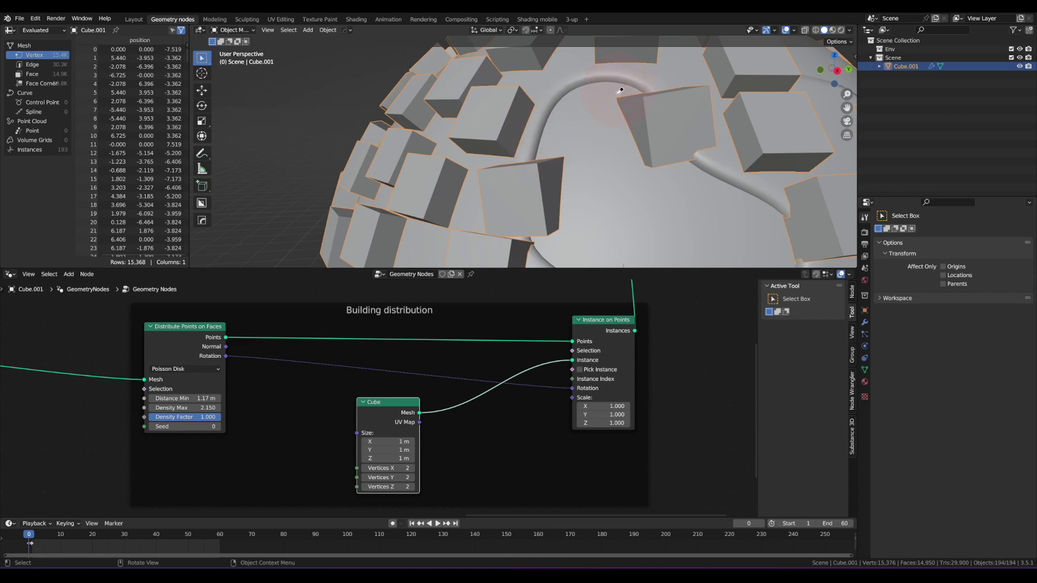
{"action": "scroll", "coordinate": [618, 89], "scroll_direction": "down", "scroll_amount": 5}
{"action": "middle_click_drag", "start_coordinate": [618, 89], "coordinate": [494, 174]}
{"action": "scroll", "coordinate": [574, 178], "scroll_direction": "up", "scroll_amount": 4}
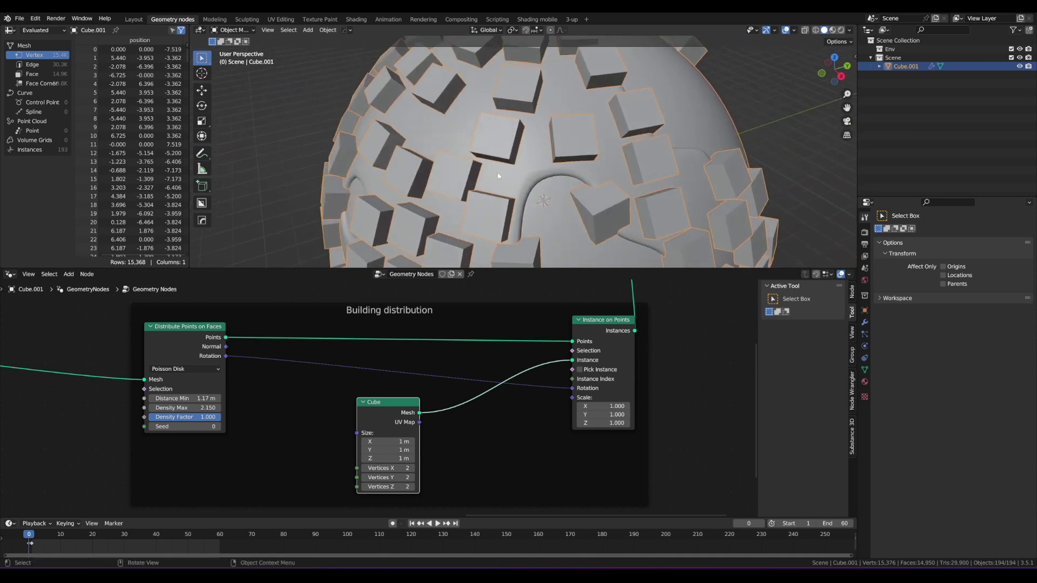
{"action": "middle_click_drag", "start_coordinate": [508, 175], "coordinate": [464, 101]}
{"action": "scroll", "coordinate": [520, 148], "scroll_direction": "up", "scroll_amount": 2}
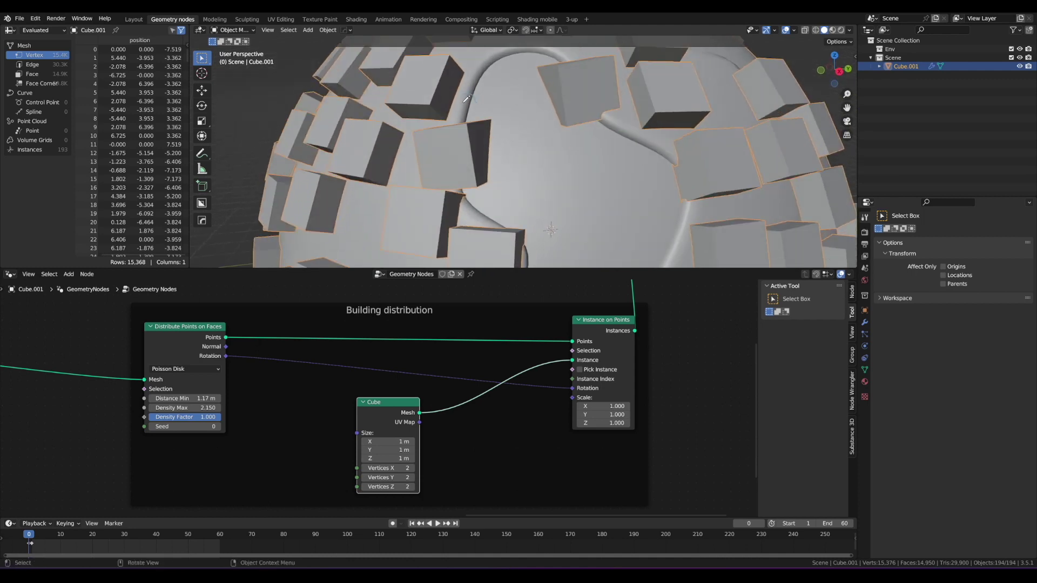
{"action": "scroll", "coordinate": [473, 102], "scroll_direction": "down", "scroll_amount": 5}
{"action": "scroll", "coordinate": [484, 125], "scroll_direction": "up", "scroll_amount": 3}
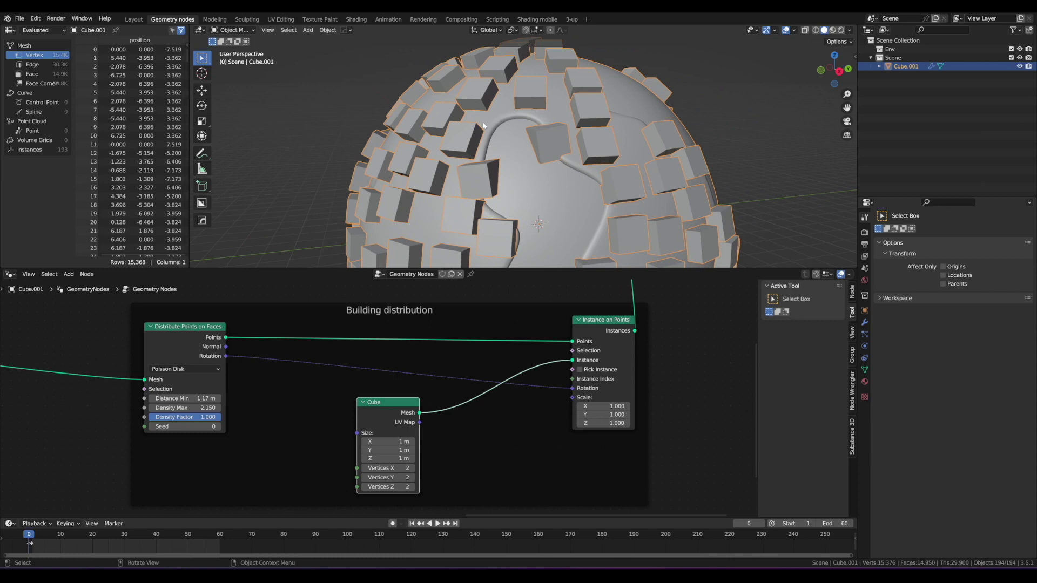
Show the wireframe overlay at 0.520 opacity to inspect the planet's mesh, and step the timeline to frame 1
{"action": "left_click", "coordinate": [775, 31]}
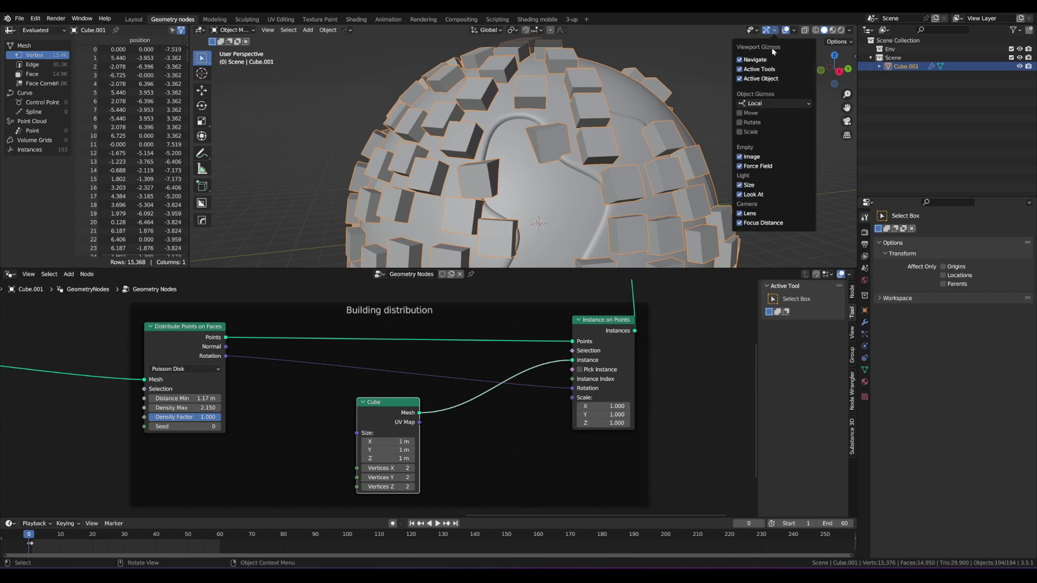
{"action": "left_click", "coordinate": [794, 30]}
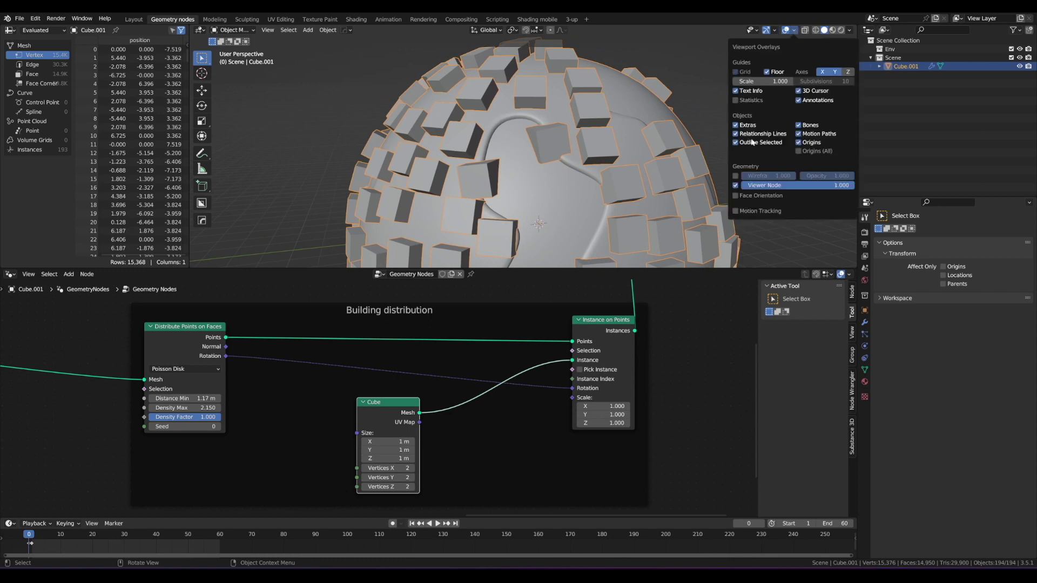
{"action": "left_click", "coordinate": [735, 176]}
{"action": "left_click_drag", "start_coordinate": [839, 178], "coordinate": [823, 178]}
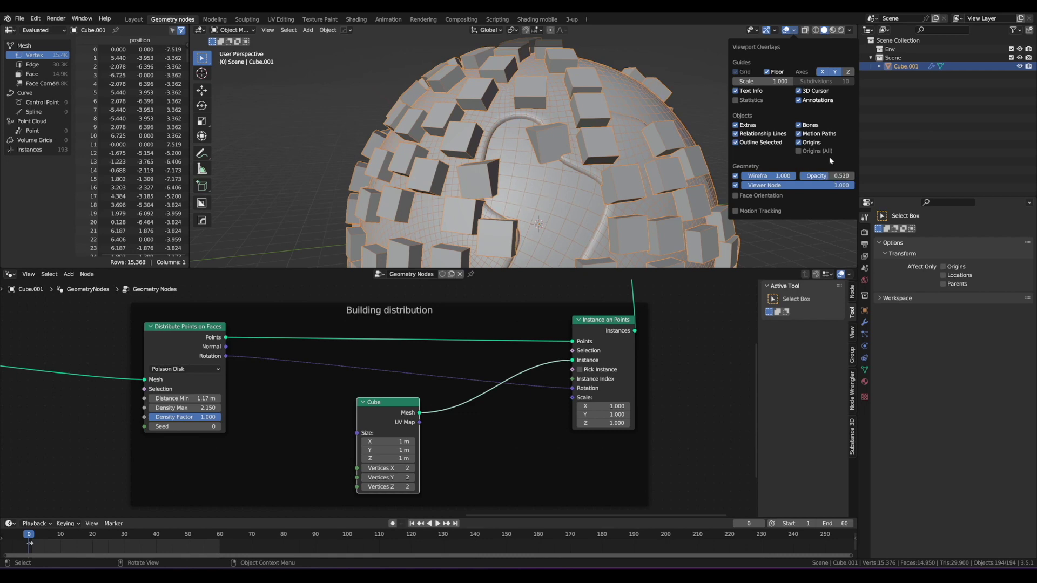
{"action": "scroll", "coordinate": [555, 114], "scroll_direction": "up", "scroll_amount": 3}
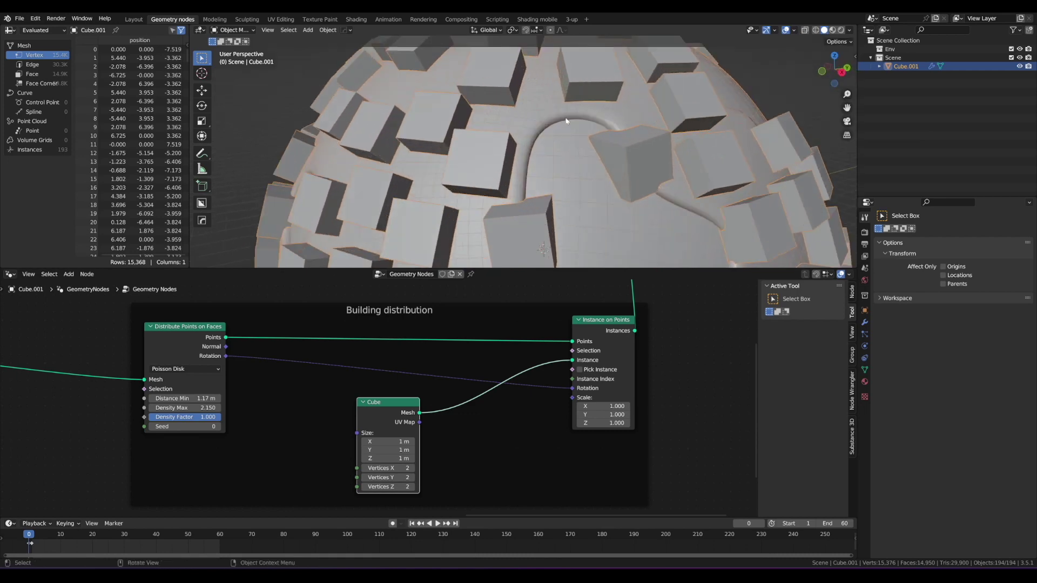
{"action": "scroll", "coordinate": [549, 105], "scroll_direction": "up", "scroll_amount": 3}
{"action": "middle_click_drag", "start_coordinate": [452, 160], "coordinate": [476, 155]}
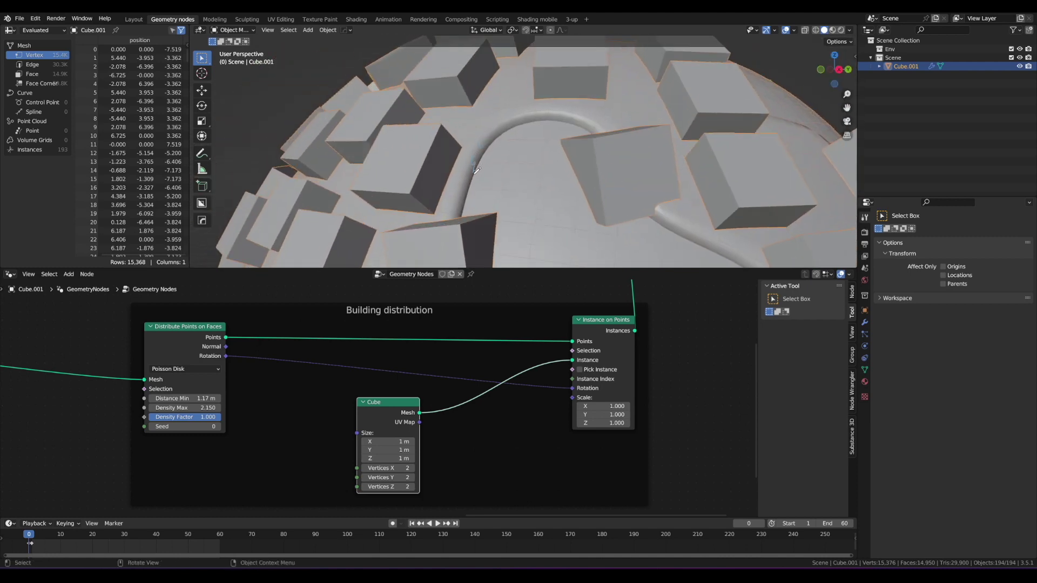
{"action": "scroll", "coordinate": [500, 151], "scroll_direction": "down", "scroll_amount": 5}
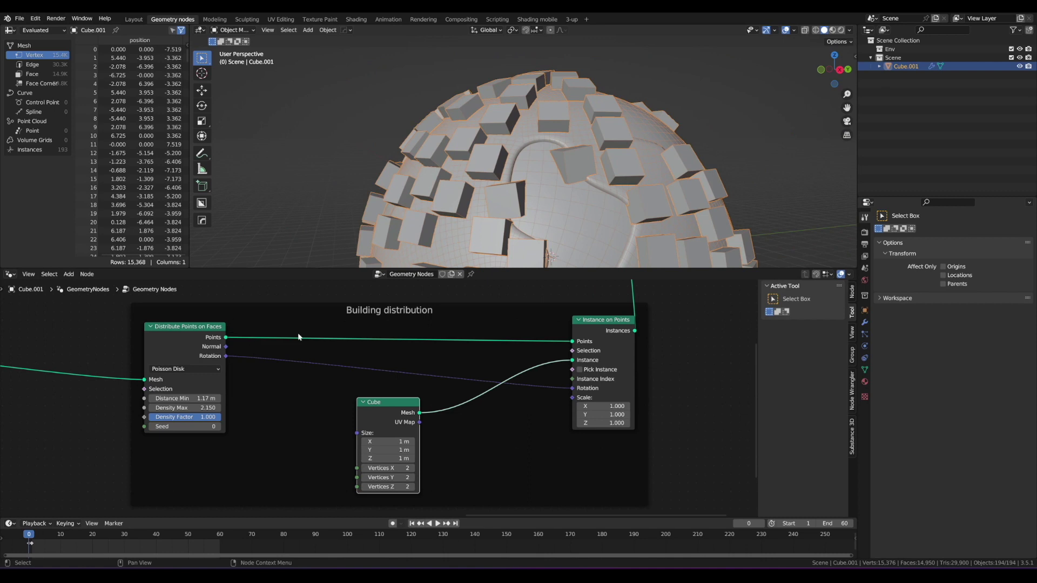
{"action": "key", "text": "Right"}
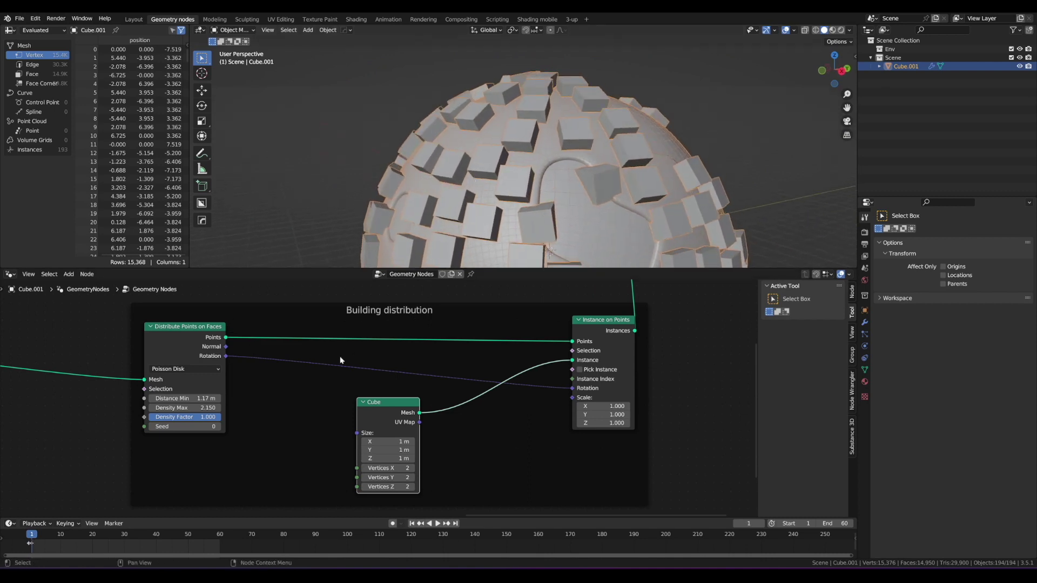
Preview the outputs of the Extrude Mesh node and the Subdivision Surface node following it in the viewport
{"action": "scroll", "coordinate": [340, 361], "scroll_direction": "down", "scroll_amount": 3}
{"action": "scroll", "coordinate": [386, 356], "scroll_direction": "down", "scroll_amount": 2}
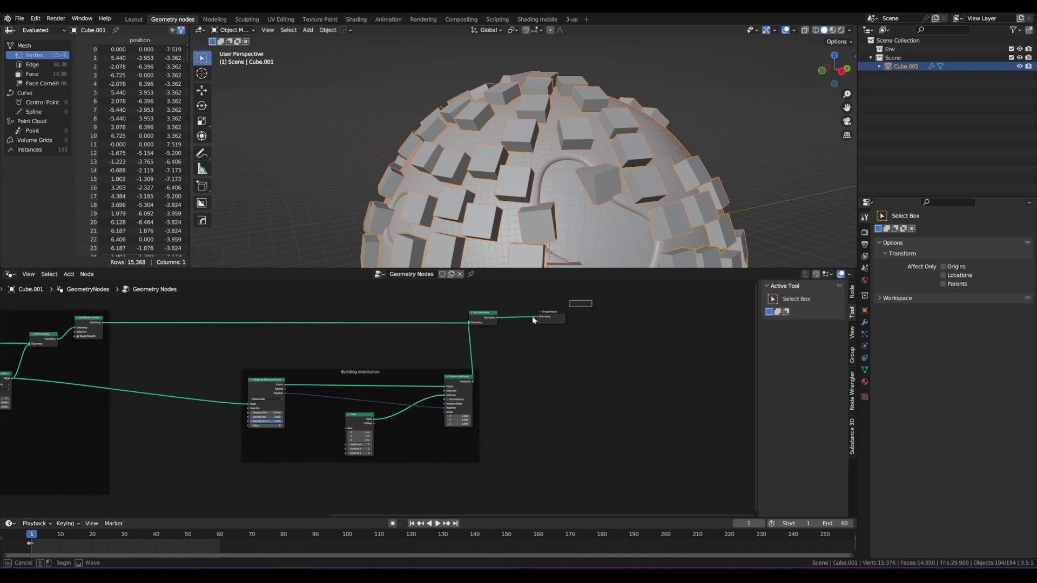
{"action": "scroll", "coordinate": [396, 355], "scroll_direction": "up", "scroll_amount": 1}
{"action": "scroll", "coordinate": [396, 354], "scroll_direction": "up", "scroll_amount": 2}
{"action": "middle_click_drag", "start_coordinate": [325, 362], "coordinate": [740, 340]}
{"action": "scroll", "coordinate": [739, 340], "scroll_direction": "up", "scroll_amount": 3}
{"action": "middle_click_drag", "start_coordinate": [518, 216], "coordinate": [531, 216]}
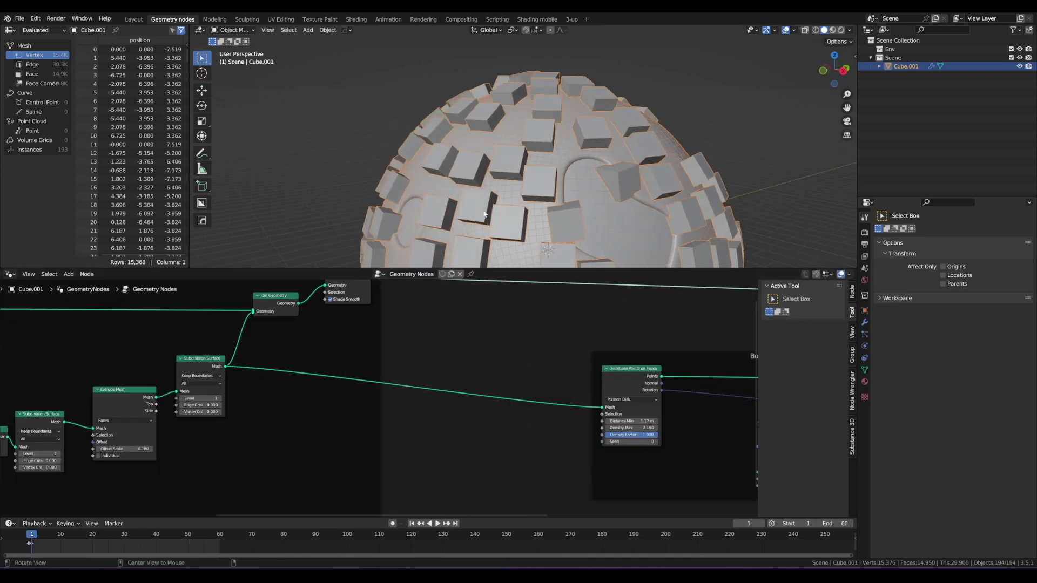
{"action": "scroll", "coordinate": [372, 370], "scroll_direction": "down", "scroll_amount": 3}
{"action": "scroll", "coordinate": [336, 356], "scroll_direction": "up", "scroll_amount": 4}
{"action": "middle_click_drag", "start_coordinate": [286, 384], "coordinate": [473, 364]}
{"action": "scroll", "coordinate": [437, 375], "scroll_direction": "down", "scroll_amount": 3}
{"action": "scroll", "coordinate": [531, 392], "scroll_direction": "up", "scroll_amount": 3}
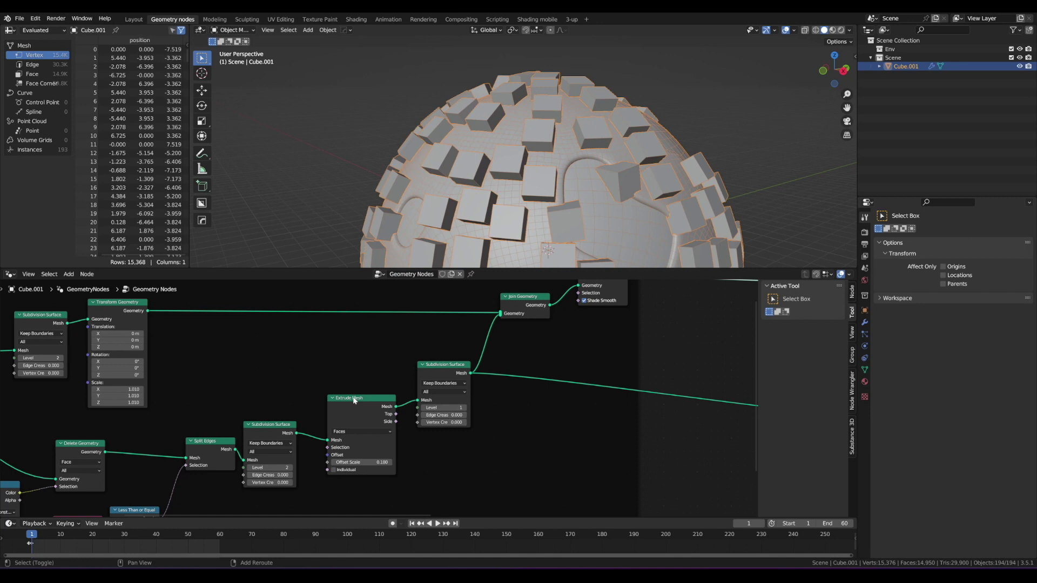
{"action": "left_click", "coordinate": [355, 399], "text": "ctrl+shift"}
{"action": "left_click", "coordinate": [447, 367], "text": "ctrl+shift"}
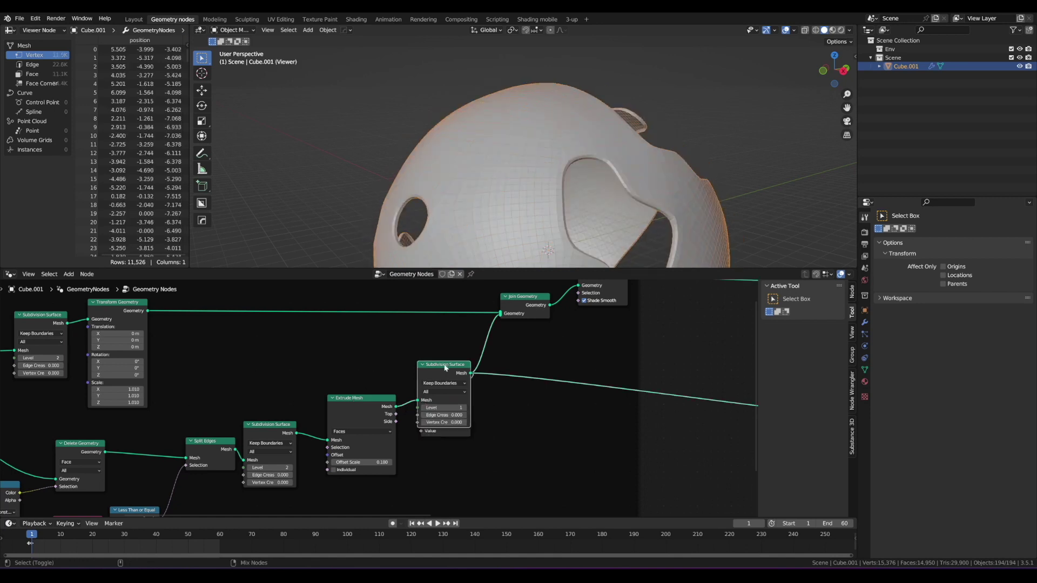
{"action": "left_click", "coordinate": [341, 404], "text": "ctrl+shift"}
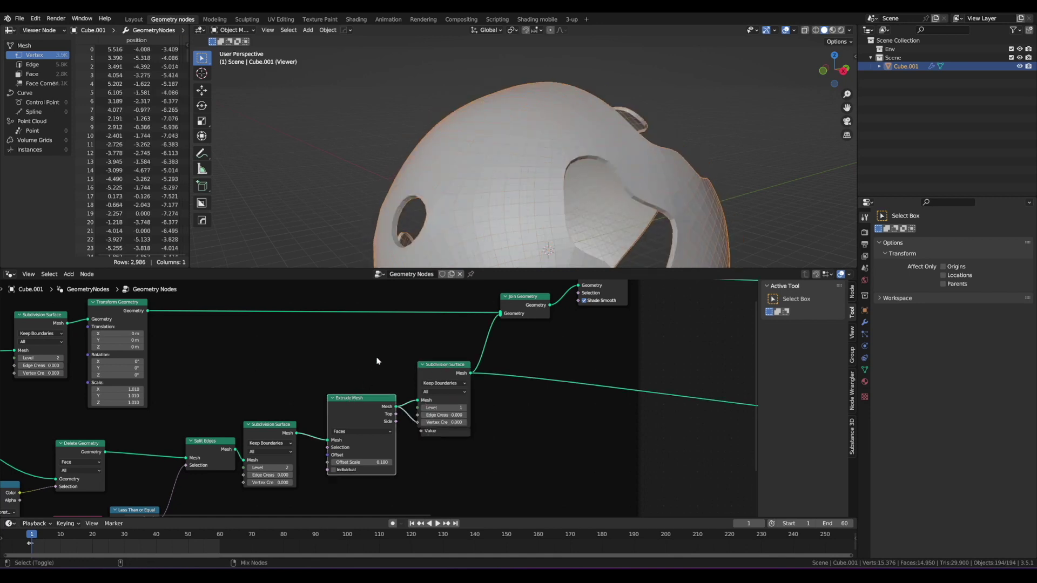
Move the Viewer node out from behind the final Subdivision Surface node into the empty space below it
{"action": "middle_click_drag", "start_coordinate": [557, 200], "coordinate": [530, 197]}
{"action": "scroll", "coordinate": [373, 382], "scroll_direction": "up", "scroll_amount": 2}
{"action": "middle_click_drag", "start_coordinate": [453, 452], "coordinate": [456, 441]}
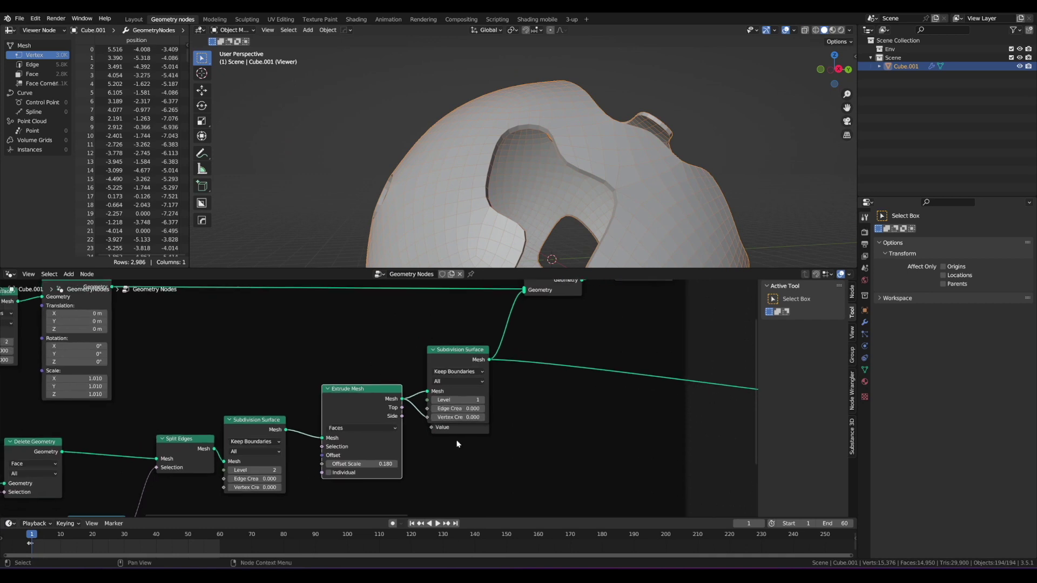
{"action": "left_click_drag", "start_coordinate": [462, 432], "coordinate": [502, 488]}
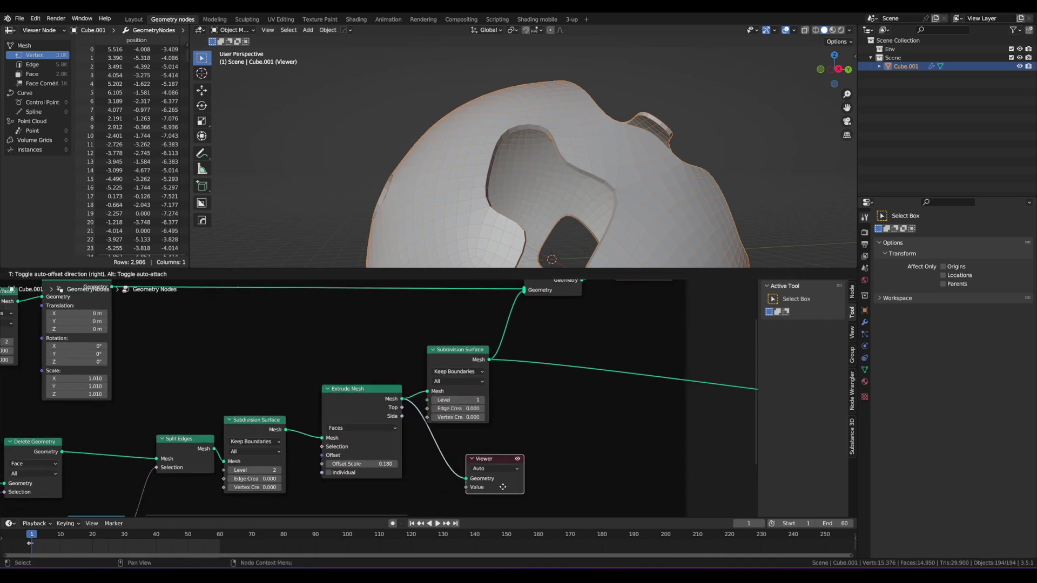
Compare the land mesh before and after extrusion by previewing the preceding Subdivision Surface node and the Extrude Mesh node
{"action": "left_click", "coordinate": [253, 421], "text": "ctrl+shift"}
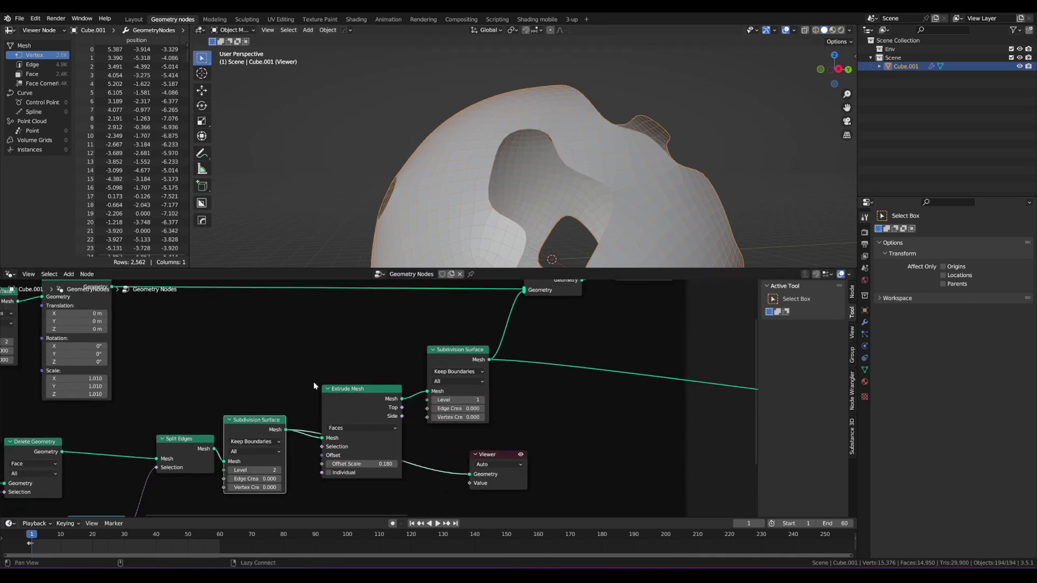
{"action": "left_click_drag", "start_coordinate": [366, 389], "coordinate": [367, 375]}
{"action": "middle_click_drag", "start_coordinate": [494, 185], "coordinate": [500, 162]}
{"action": "scroll", "coordinate": [488, 186], "scroll_direction": "up", "scroll_amount": 2}
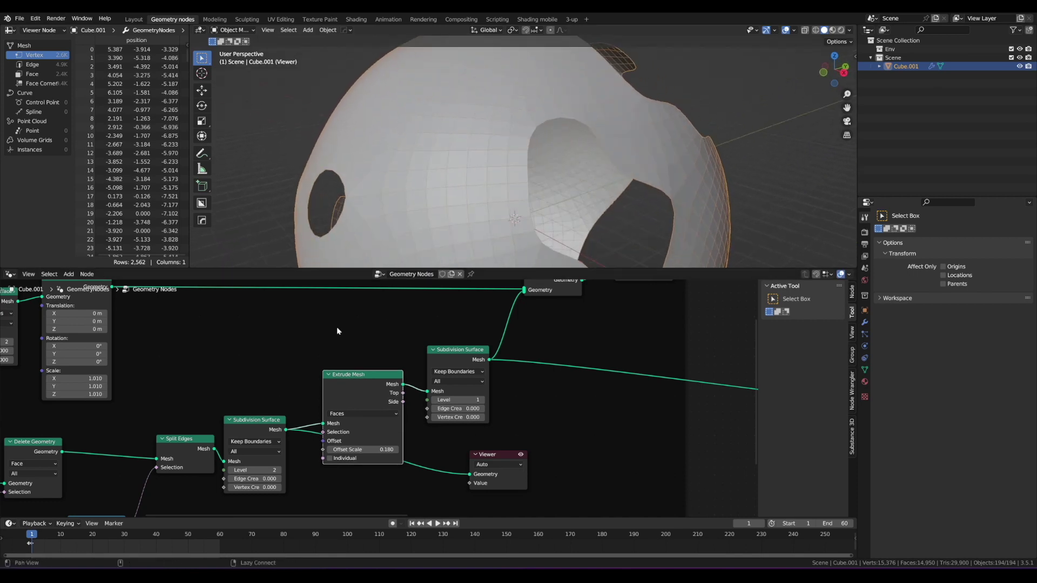
{"action": "left_click", "coordinate": [362, 379], "text": "ctrl+shift"}
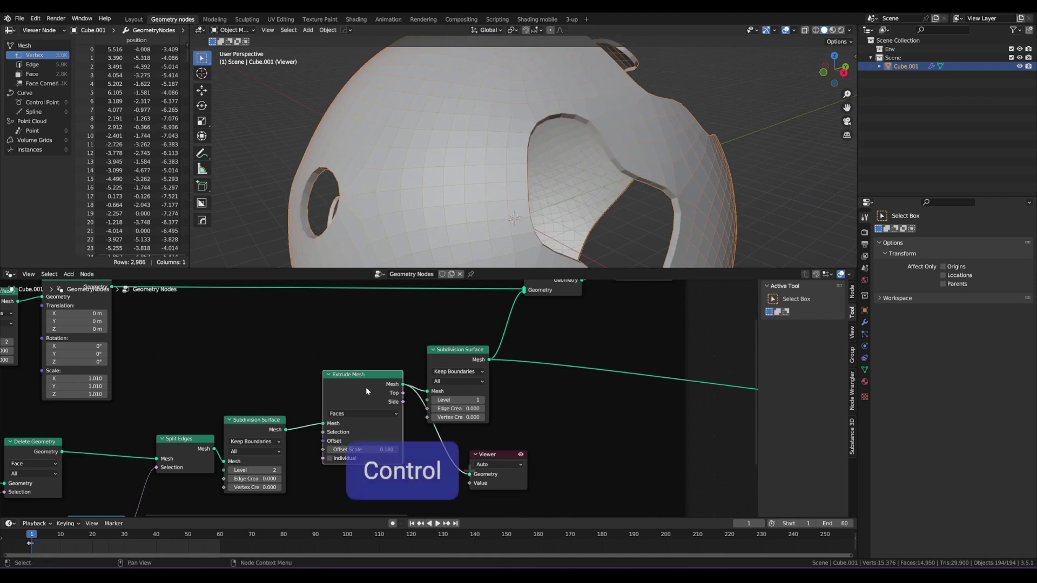
Cycle the viewport preview through the Extrude Mesh node's outputs, ending on its Mesh output
{"action": "left_click", "coordinate": [377, 383], "text": "ctrl+shift"}
{"action": "left_click", "coordinate": [377, 380], "text": "ctrl+shift"}
{"action": "left_click", "coordinate": [375, 379], "text": "ctrl+shift"}
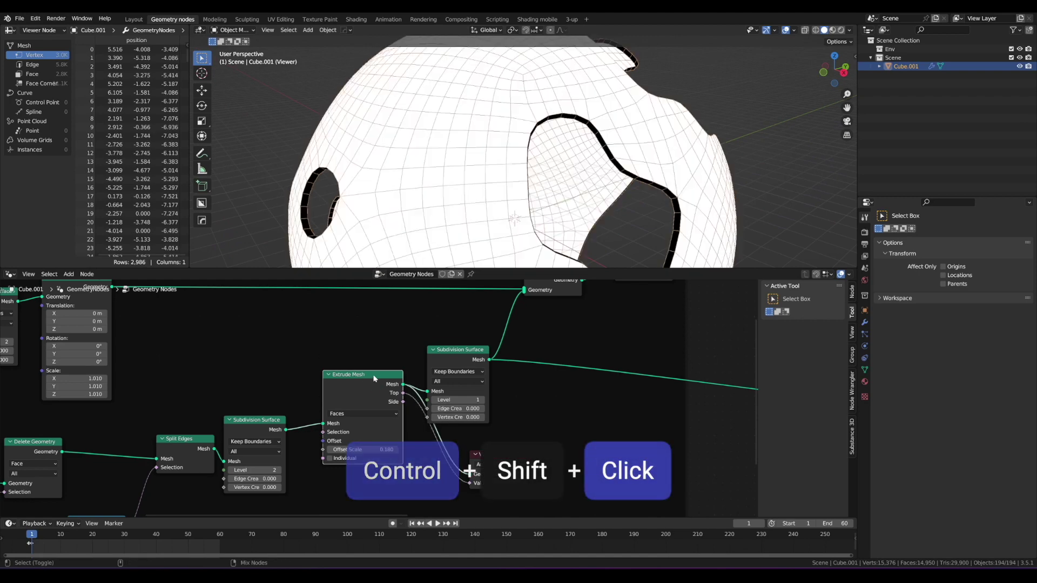
{"action": "left_click", "coordinate": [375, 380], "text": "ctrl+shift"}
{"action": "left_click", "coordinate": [376, 379], "text": "ctrl+shift"}
{"action": "left_click", "coordinate": [375, 378], "text": "ctrl+shift"}
{"action": "left_click", "coordinate": [374, 379], "text": "ctrl+shift"}
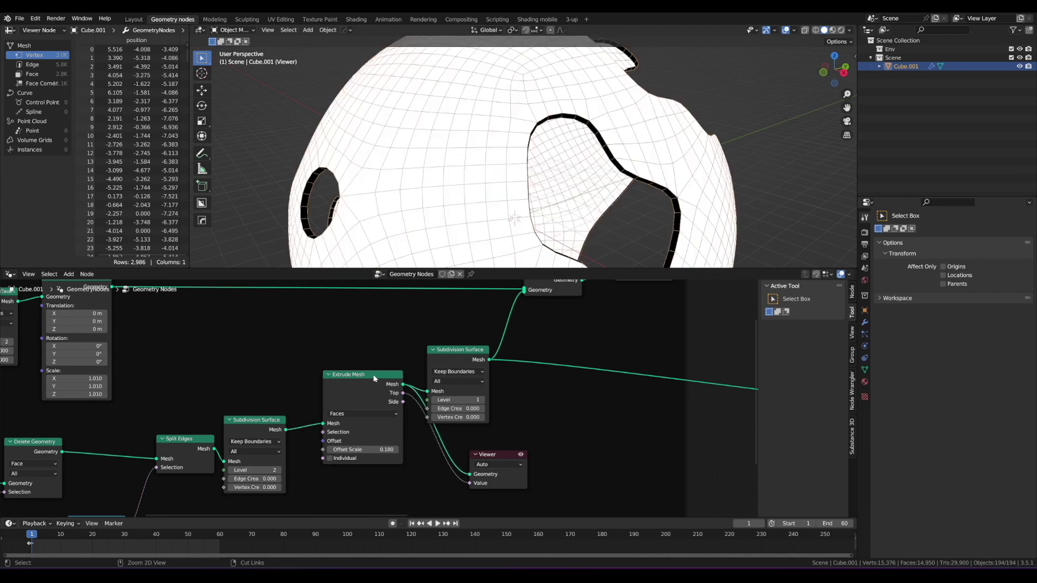
{"action": "left_click", "coordinate": [374, 378], "text": "ctrl+shift"}
{"action": "left_click", "coordinate": [374, 378], "text": "ctrl+shift"}
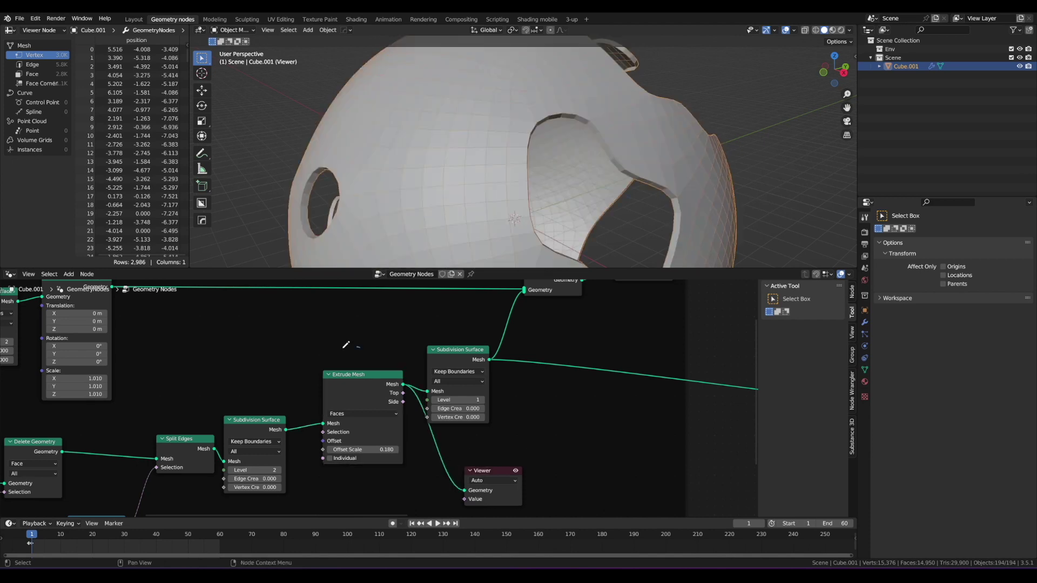
Examine the extruded side faces along the rim of the land opening up close
{"action": "mouse_move", "coordinate": [344, 349]}
{"action": "left_mouse_down"}
{"action": "mouse_move", "coordinate": [385, 363]}
{"action": "mouse_move", "coordinate": [410, 396]}
{"action": "left_mouse_up"}
{"action": "middle_click_drag", "start_coordinate": [540, 157], "coordinate": [509, 155]}
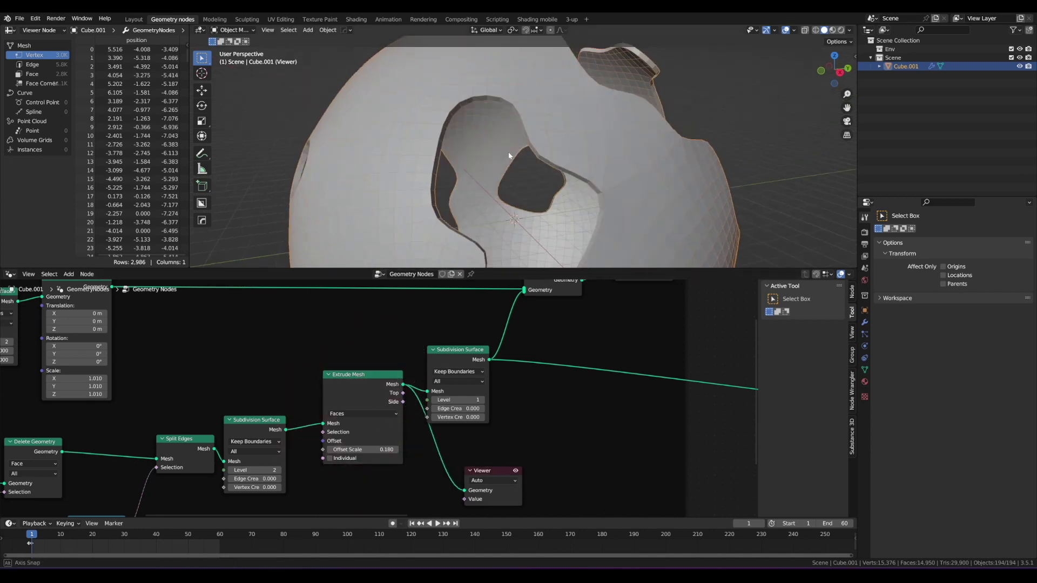
{"action": "left_click_drag", "start_coordinate": [509, 156], "coordinate": [516, 128], "text": "alt"}
{"action": "scroll", "coordinate": [517, 127], "scroll_direction": "up", "scroll_amount": 2}
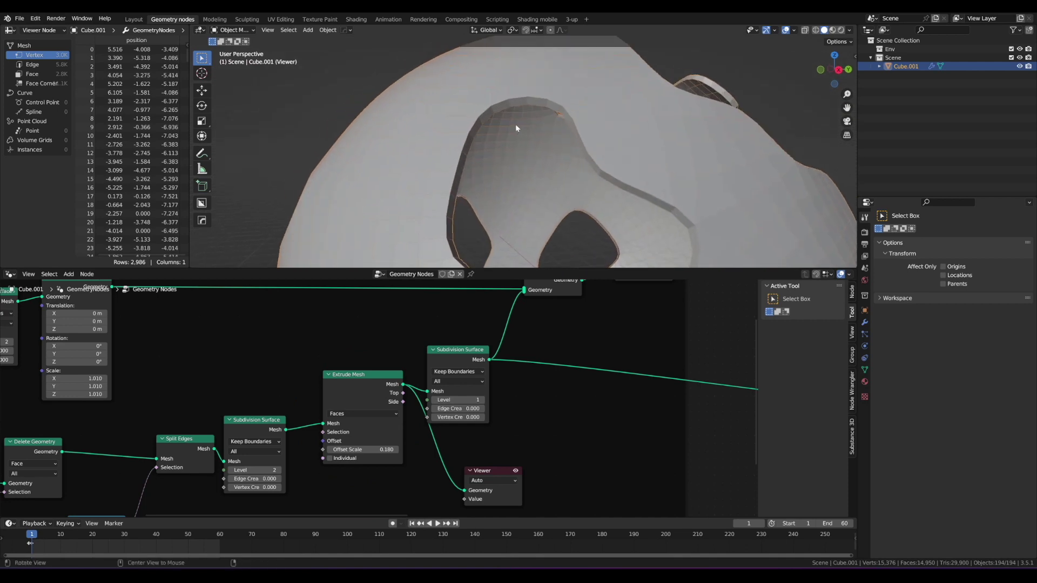
{"action": "scroll", "coordinate": [515, 124], "scroll_direction": "up", "scroll_amount": 2}
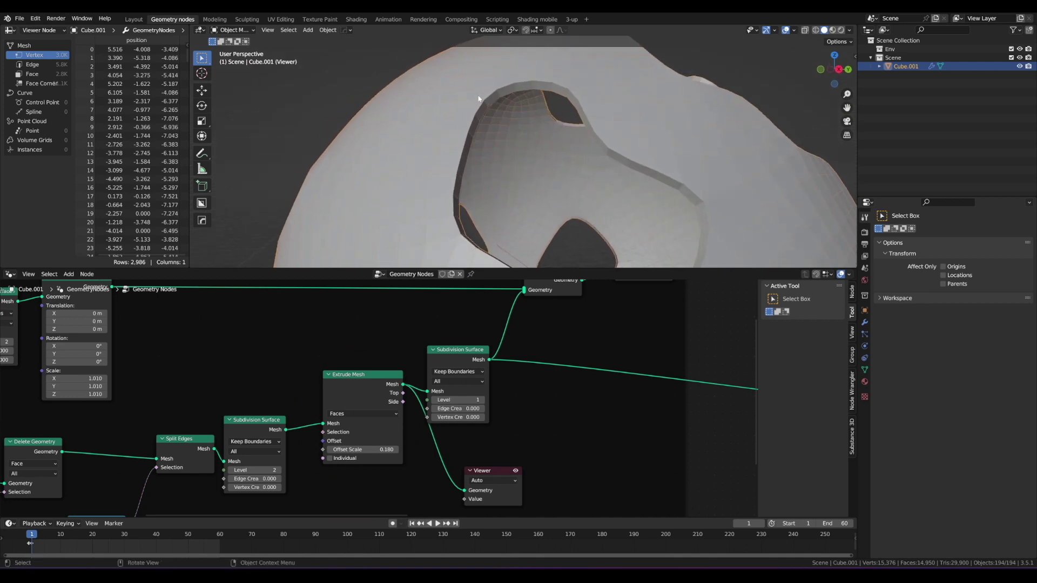
{"action": "scroll", "coordinate": [487, 102], "scroll_direction": "up", "scroll_amount": 2}
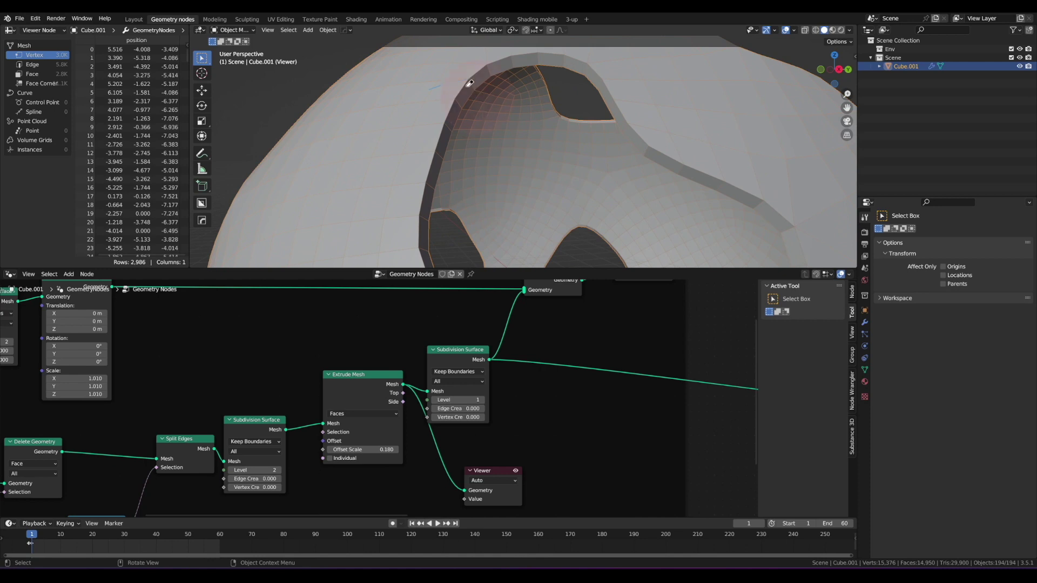
Reposition the Extrude Mesh node and the Subdivision Surface node after it to open up space around the extrusion outputs
{"action": "left_click_drag", "start_coordinate": [371, 373], "coordinate": [363, 382]}
{"action": "left_click_drag", "start_coordinate": [460, 348], "coordinate": [466, 315]}
{"action": "scroll", "coordinate": [455, 339], "scroll_direction": "up", "scroll_amount": 2}
{"action": "left_click_drag", "start_coordinate": [333, 396], "coordinate": [399, 355], "text": "alt"}
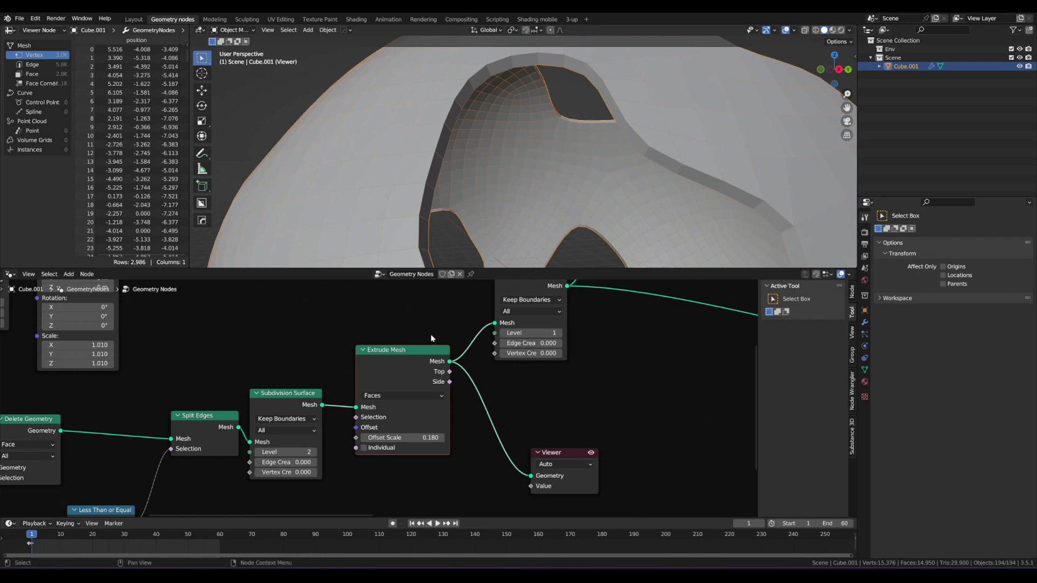
{"action": "key", "text": "g"}
{"action": "left_click", "coordinate": [423, 346]}
{"action": "scroll", "coordinate": [423, 347], "scroll_direction": "down", "scroll_amount": 2}
{"action": "left_click_drag", "start_coordinate": [470, 313], "coordinate": [452, 329], "text": "alt"}
{"action": "left_click", "coordinate": [471, 310]}
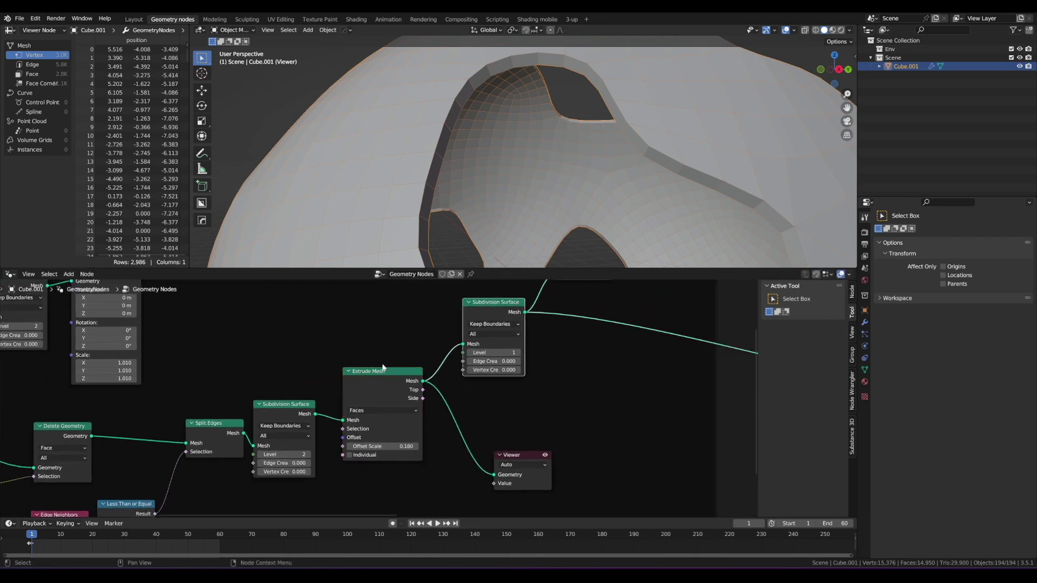
{"action": "scroll", "coordinate": [384, 366], "scroll_direction": "up", "scroll_amount": 2}
{"action": "mouse_move", "coordinate": [436, 383]}
{"action": "left_mouse_down", "text": "alt"}
{"action": "mouse_move", "coordinate": [421, 380]}
{"action": "mouse_move", "coordinate": [452, 393]}
{"action": "left_mouse_up", "text": "alt"}
{"action": "scroll", "coordinate": [426, 382], "scroll_direction": "up", "scroll_amount": 1}
{"action": "key", "text": "d"}
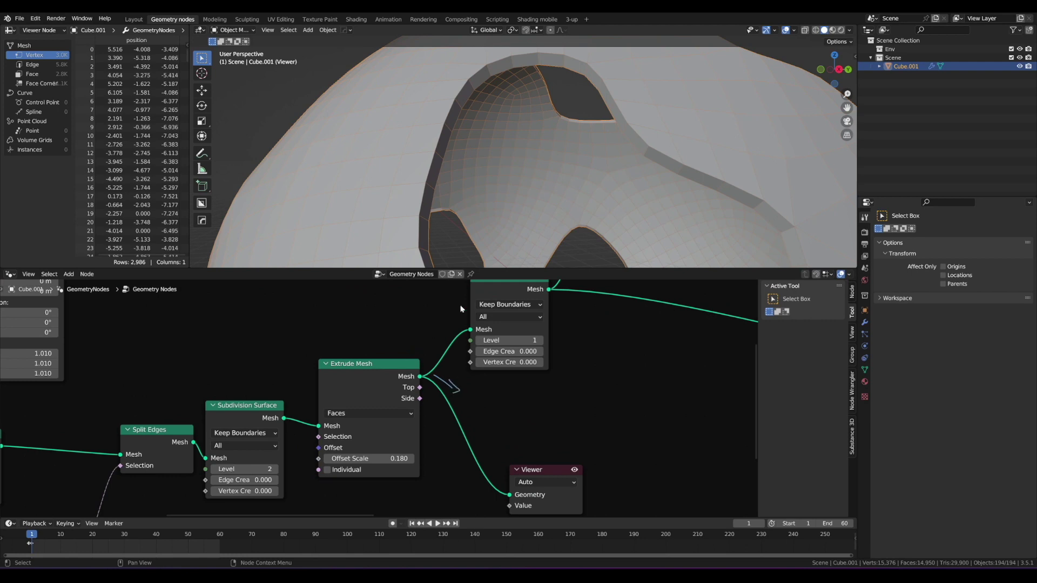
{"action": "right_click_drag", "start_coordinate": [472, 399], "coordinate": [466, 394], "text": "ctrl"}
{"action": "right_click_drag", "start_coordinate": [427, 388], "coordinate": [456, 385], "text": "ctrl"}
{"action": "left_click_drag", "start_coordinate": [428, 399], "coordinate": [454, 406]}
{"action": "key", "text": "ctrl+z"}
{"action": "key", "text": "ctrl+z"}
{"action": "key", "text": "ctrl+z"}
{"action": "key", "text": "ctrl+z"}
Examine the extruded land's top faces and side walls from several angles, using temporary annotation strokes that are erased again
{"action": "middle_click_drag", "start_coordinate": [454, 120], "coordinate": [490, 134]}
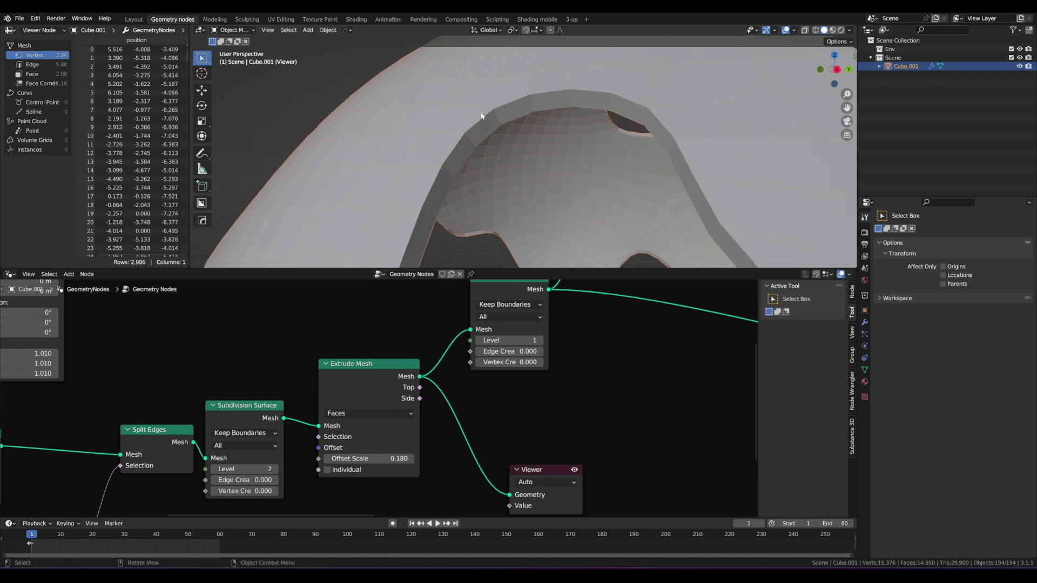
{"action": "left_click_drag", "start_coordinate": [460, 147], "coordinate": [452, 145]}
{"action": "left_click_drag", "start_coordinate": [423, 224], "coordinate": [432, 231]}
{"action": "mouse_move", "coordinate": [409, 403]}
{"action": "left_mouse_down"}
{"action": "mouse_move", "coordinate": [475, 400]}
{"action": "mouse_move", "coordinate": [469, 409]}
{"action": "left_mouse_up"}
{"action": "right_click_drag", "start_coordinate": [481, 399], "coordinate": [459, 371]}
{"action": "mouse_move", "coordinate": [461, 368]}
{"action": "left_mouse_down", "text": "ctrl"}
{"action": "mouse_move", "coordinate": [438, 244]}
{"action": "mouse_move", "coordinate": [476, 129]}
{"action": "mouse_move", "coordinate": [447, 184]}
{"action": "left_mouse_up", "text": "ctrl"}
{"action": "middle_click_drag", "start_coordinate": [428, 240], "coordinate": [514, 167]}
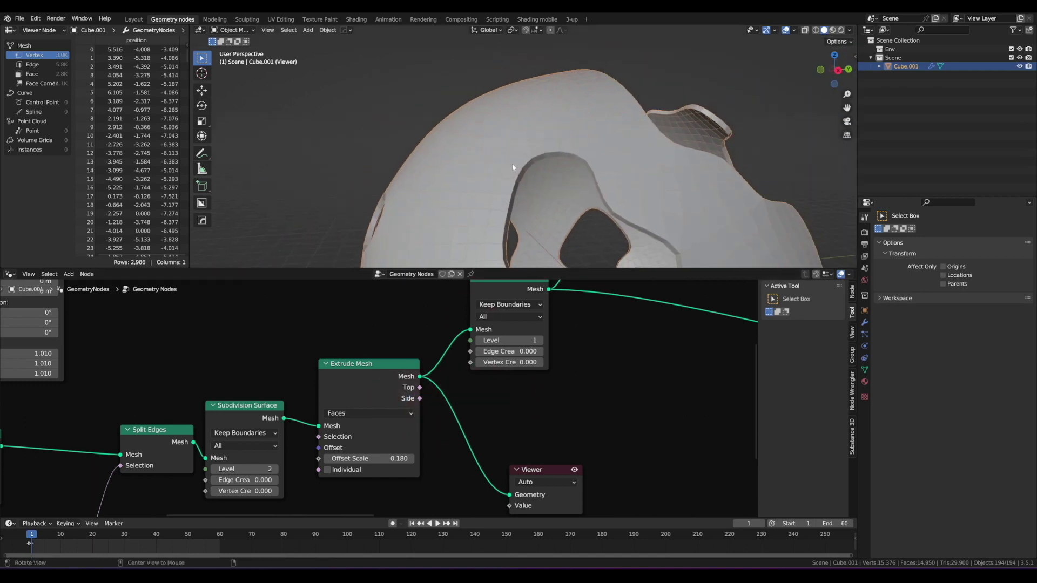
{"action": "left_click_drag", "start_coordinate": [599, 174], "coordinate": [513, 157], "text": "ctrl"}
{"action": "middle_click_drag", "start_coordinate": [505, 196], "coordinate": [491, 211]}
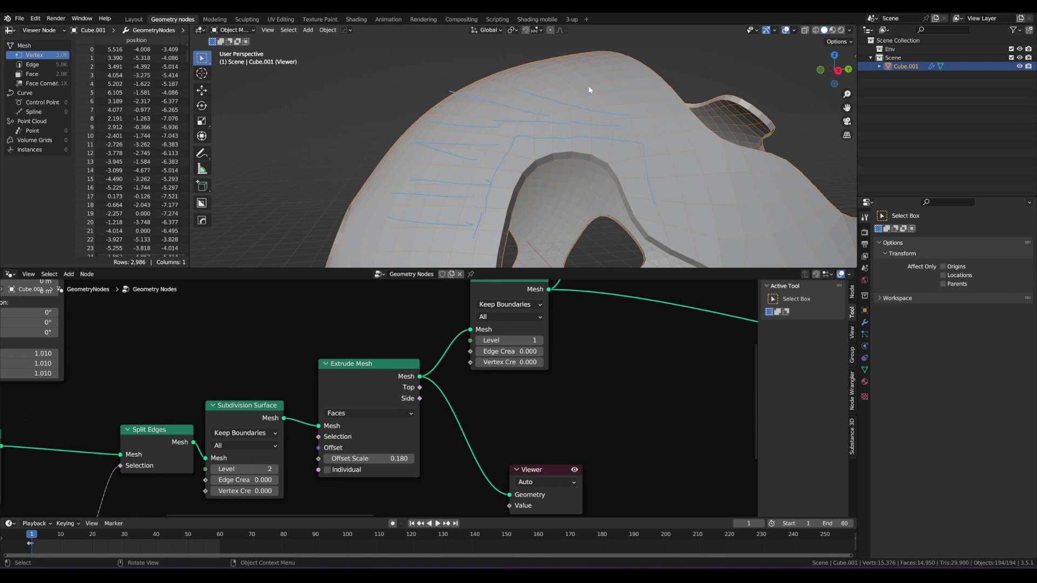
{"action": "left_click_drag", "start_coordinate": [523, 190], "coordinate": [510, 233]}
{"action": "key", "text": "ctrl+z"}
{"action": "right_click_drag", "start_coordinate": [511, 90], "coordinate": [401, 222]}
Add a Delete Geometry node fed by the Extrude Mesh node's Mesh output and preview it in the viewport
{"action": "left_click_drag", "start_coordinate": [420, 377], "coordinate": [633, 397]}
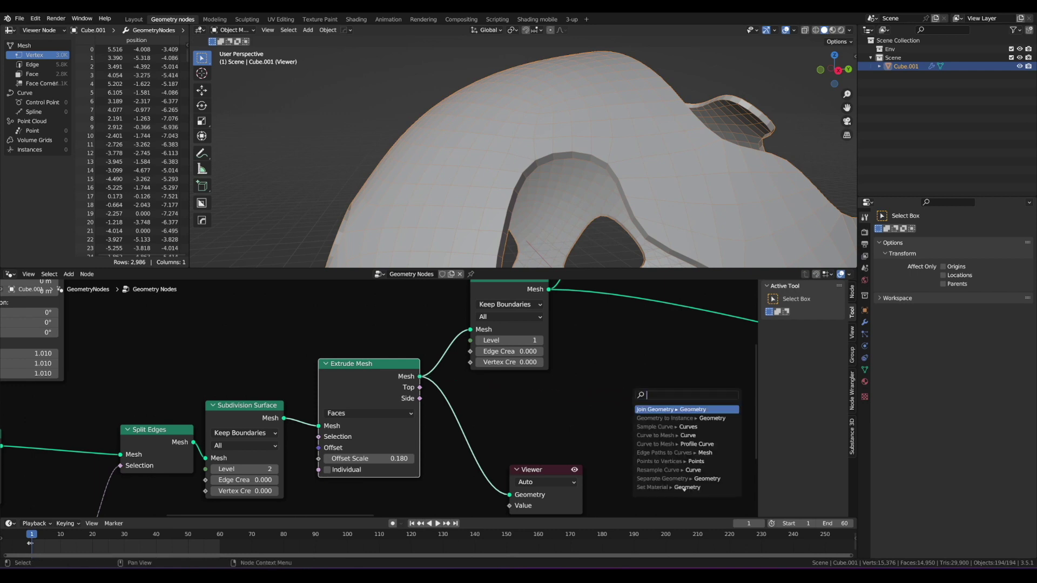
{"action": "type", "text": "dele"}
{"action": "key", "text": "Return"}
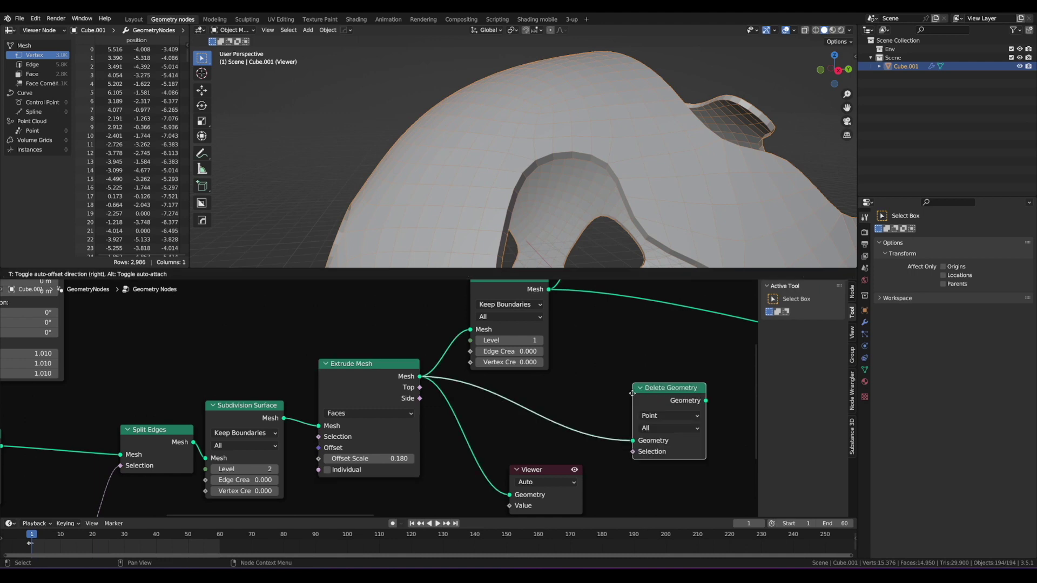
{"action": "left_click", "coordinate": [627, 395]}
{"action": "middle_click_drag", "start_coordinate": [656, 343], "coordinate": [504, 330]}
{"action": "scroll", "coordinate": [515, 337], "scroll_direction": "down", "scroll_amount": 2}
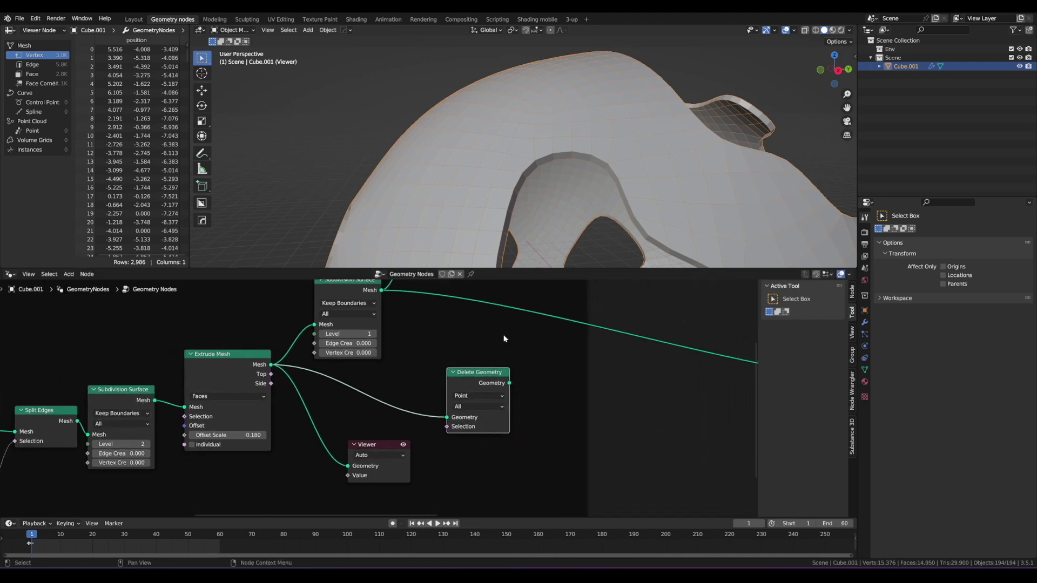
{"action": "left_click", "coordinate": [490, 376], "text": "ctrl+shift"}
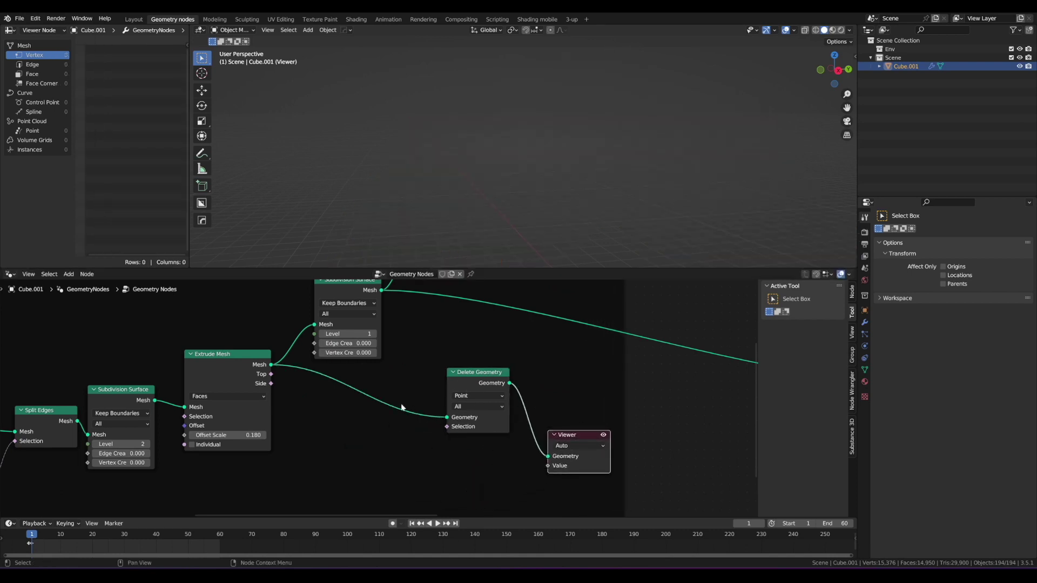
{"action": "scroll", "coordinate": [448, 420], "scroll_direction": "up", "scroll_amount": 1}
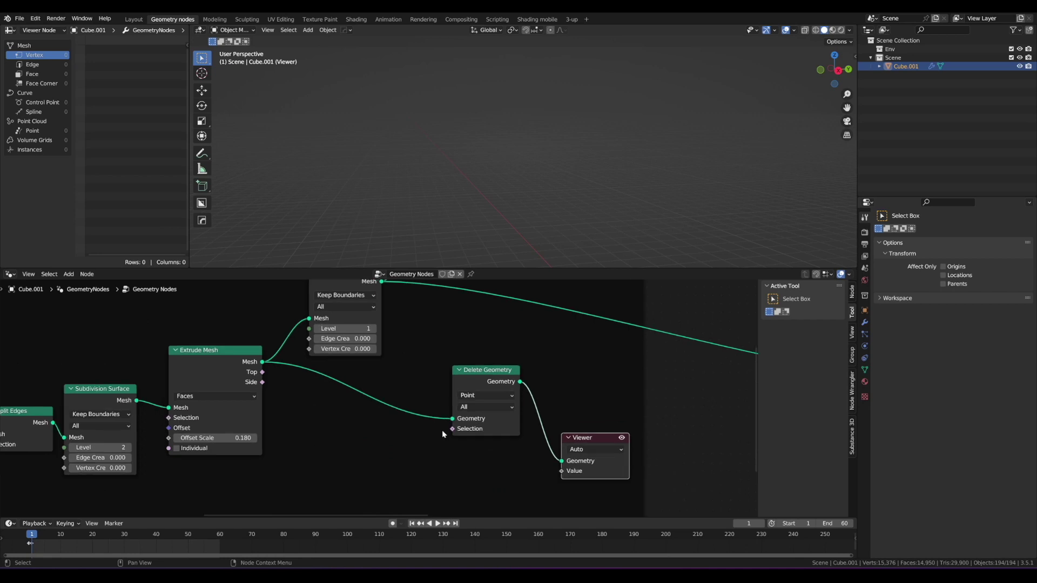
{"action": "key", "text": "d"}
{"action": "mouse_move", "coordinate": [402, 440]}
{"action": "left_mouse_down"}
{"action": "mouse_move", "coordinate": [436, 431]}
{"action": "mouse_move", "coordinate": [433, 440]}
{"action": "left_mouse_up"}
{"action": "key", "text": "d"}
{"action": "right_click_drag", "start_coordinate": [431, 450], "coordinate": [440, 430]}
{"action": "scroll", "coordinate": [329, 421], "scroll_direction": "up", "scroll_amount": 1}
{"action": "key", "text": "d"}
{"action": "mouse_move", "coordinate": [260, 382]}
{"action": "left_mouse_down"}
{"action": "mouse_move", "coordinate": [284, 392]}
{"action": "mouse_move", "coordinate": [275, 400]}
{"action": "left_mouse_up"}
{"action": "right_click_drag", "start_coordinate": [288, 414], "coordinate": [280, 403]}
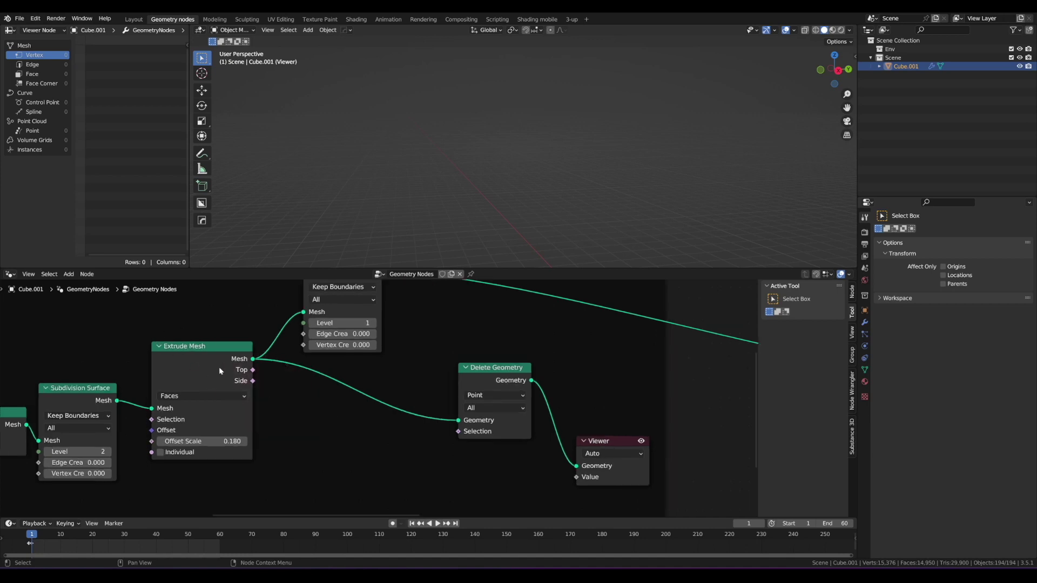
Connect the Extrude Mesh node's Side output to the Selection input of Delete Geometry
{"action": "left_click_drag", "start_coordinate": [252, 381], "coordinate": [458, 431]}
{"action": "middle_click_drag", "start_coordinate": [528, 245], "coordinate": [518, 169]}
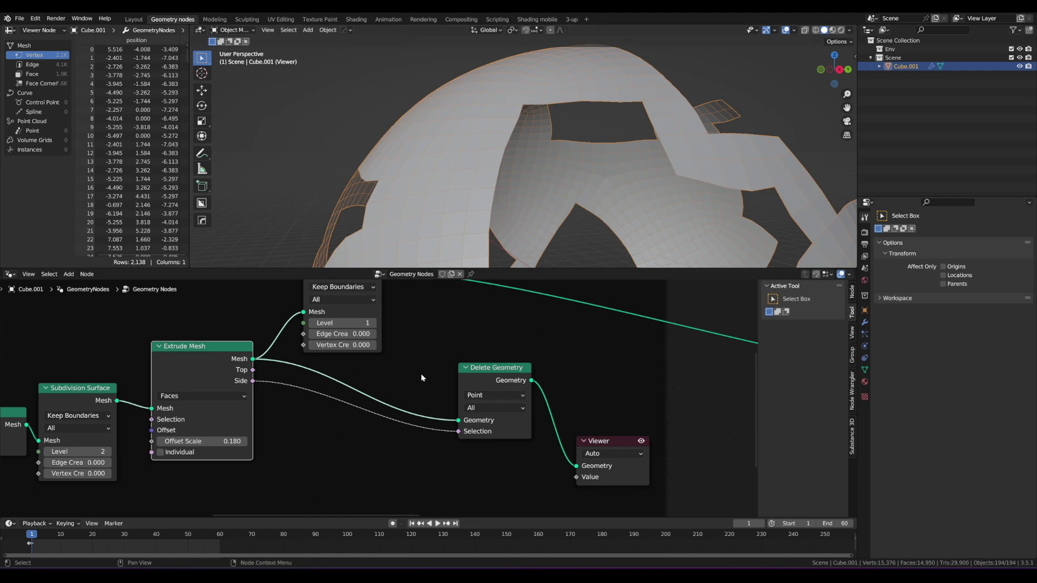
Compare the Extrude Mesh and Delete Geometry previews and examine the remaining land surface from several angles
{"action": "left_click", "coordinate": [210, 350], "text": "ctrl+shift"}
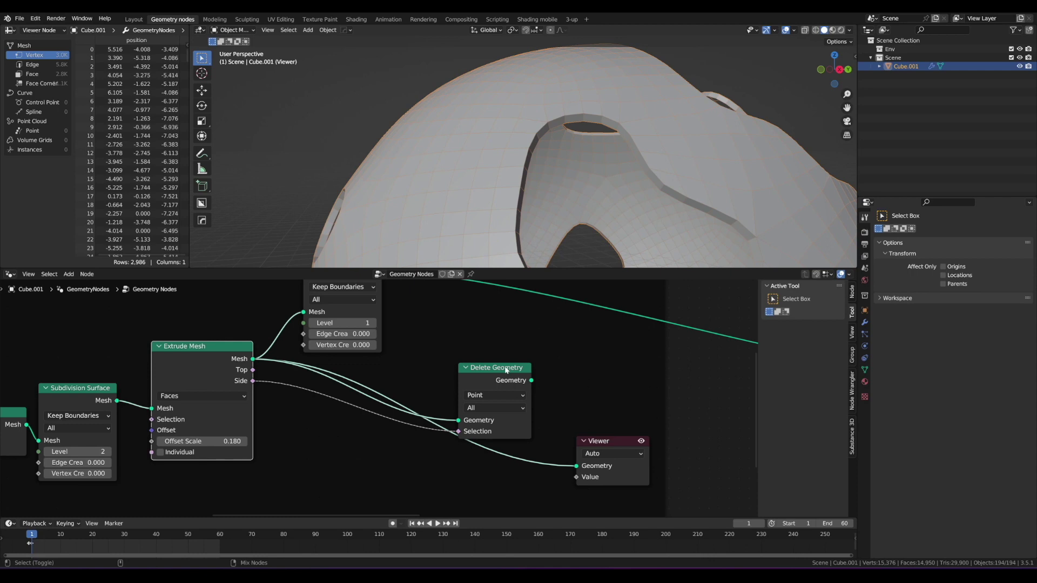
{"action": "left_click", "coordinate": [506, 370], "text": "ctrl+shift"}
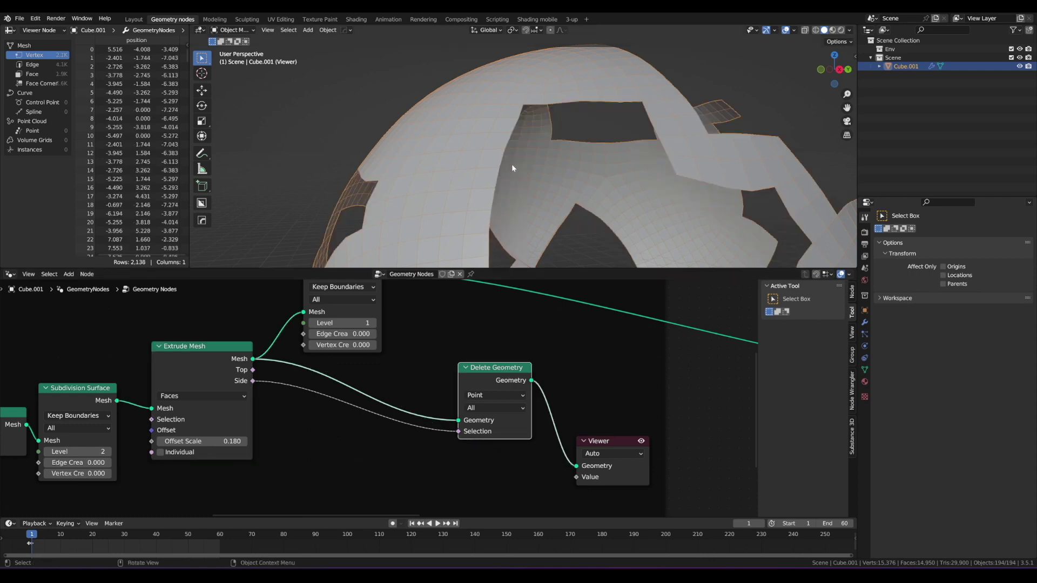
{"action": "scroll", "coordinate": [513, 168], "scroll_direction": "down", "scroll_amount": 2}
{"action": "left_click_drag", "start_coordinate": [527, 171], "coordinate": [574, 182], "text": "alt"}
{"action": "scroll", "coordinate": [547, 167], "scroll_direction": "down", "scroll_amount": 2}
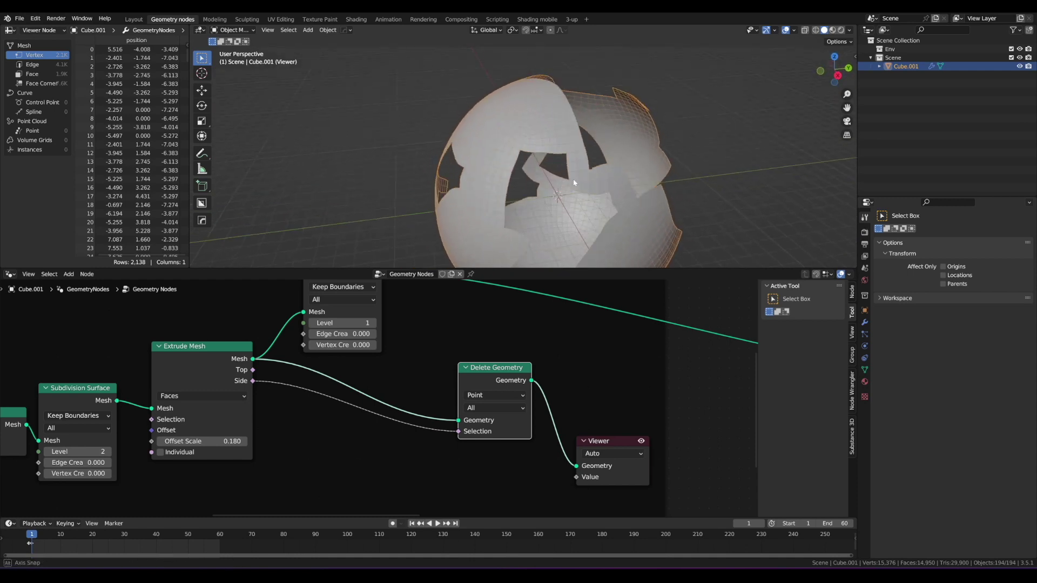
{"action": "mouse_move", "coordinate": [574, 182]}
{"action": "middle_mouse_down"}
{"action": "mouse_move", "coordinate": [550, 162]}
{"action": "mouse_move", "coordinate": [561, 168]}
{"action": "middle_mouse_up"}
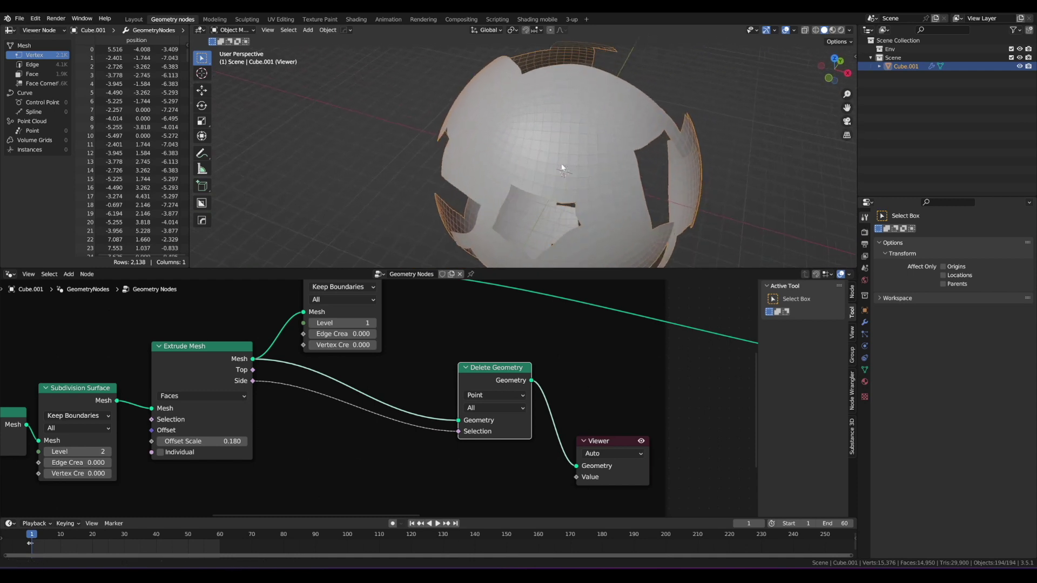
{"action": "left_click_drag", "start_coordinate": [562, 168], "coordinate": [540, 157], "text": "alt+shift"}
{"action": "scroll", "coordinate": [528, 378], "scroll_direction": "down", "scroll_amount": 2}
{"action": "left_click_drag", "start_coordinate": [538, 362], "coordinate": [412, 357], "text": "alt"}
{"action": "scroll", "coordinate": [513, 371], "scroll_direction": "down", "scroll_amount": 3}
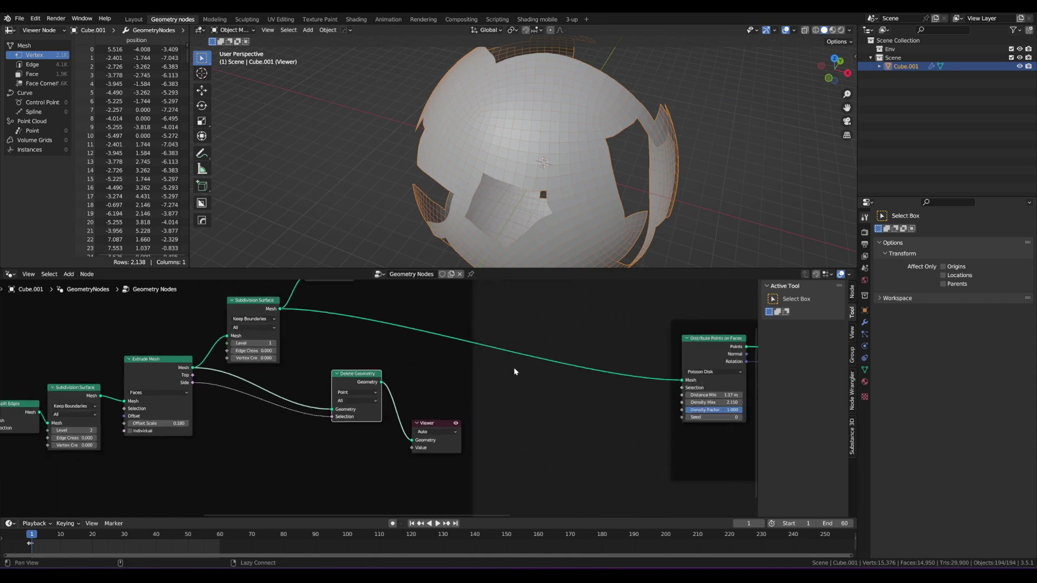
Delete the Viewer node attached to the Delete Geometry node after the Extrude Mesh node
{"action": "left_click_drag", "start_coordinate": [633, 370], "coordinate": [500, 357], "text": "alt"}
{"action": "scroll", "coordinate": [322, 350], "scroll_direction": "up", "scroll_amount": 1}
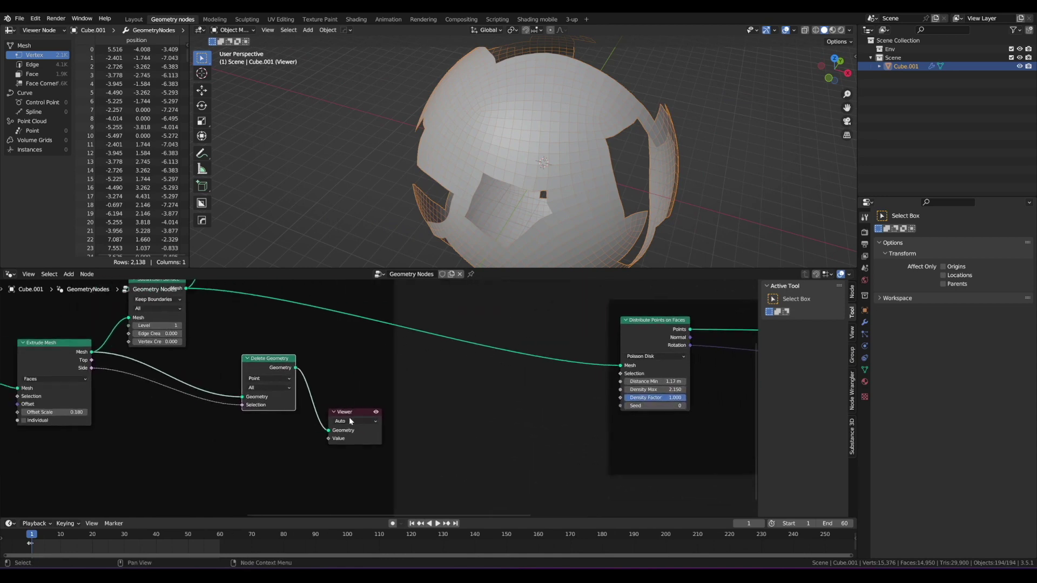
{"action": "left_click", "coordinate": [352, 413]}
{"action": "key", "text": "x"}
{"action": "left_click_drag", "start_coordinate": [287, 360], "coordinate": [455, 371]}
{"action": "left_click_drag", "start_coordinate": [587, 373], "coordinate": [421, 365]}
{"action": "right_click", "coordinate": [421, 364]}
{"action": "middle_click_drag", "start_coordinate": [336, 338], "coordinate": [341, 352]}
{"action": "scroll", "coordinate": [236, 317], "scroll_direction": "up", "scroll_amount": 1}
{"action": "left_click_drag", "start_coordinate": [237, 317], "coordinate": [258, 344], "text": "alt"}
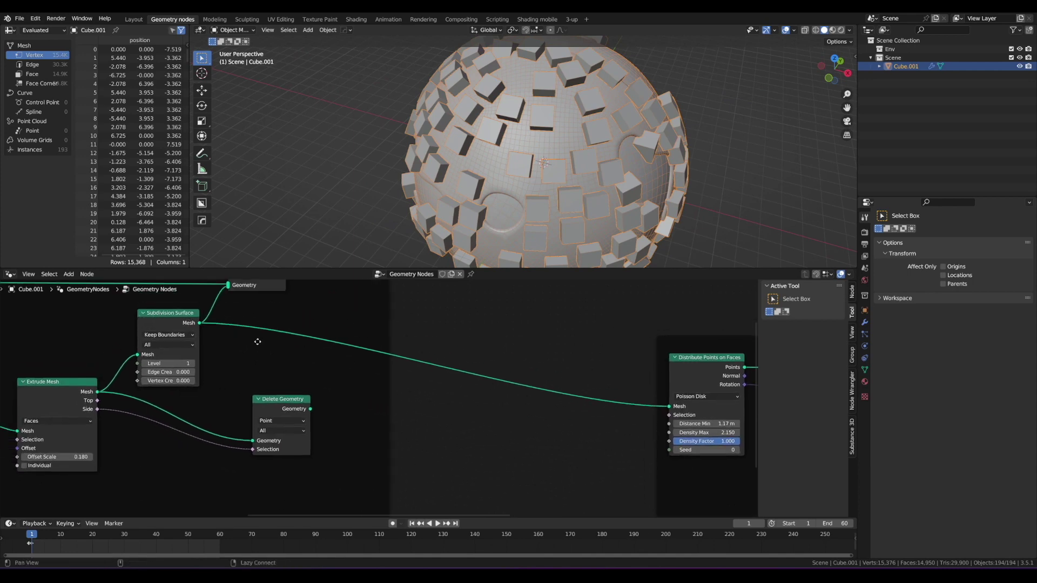
Feed the Distribute Points on Faces node's Mesh input from Delete Geometry instead of Subdivision Surface, and inspect the buildings
{"action": "scroll", "coordinate": [226, 326], "scroll_direction": "down", "scroll_amount": 1}
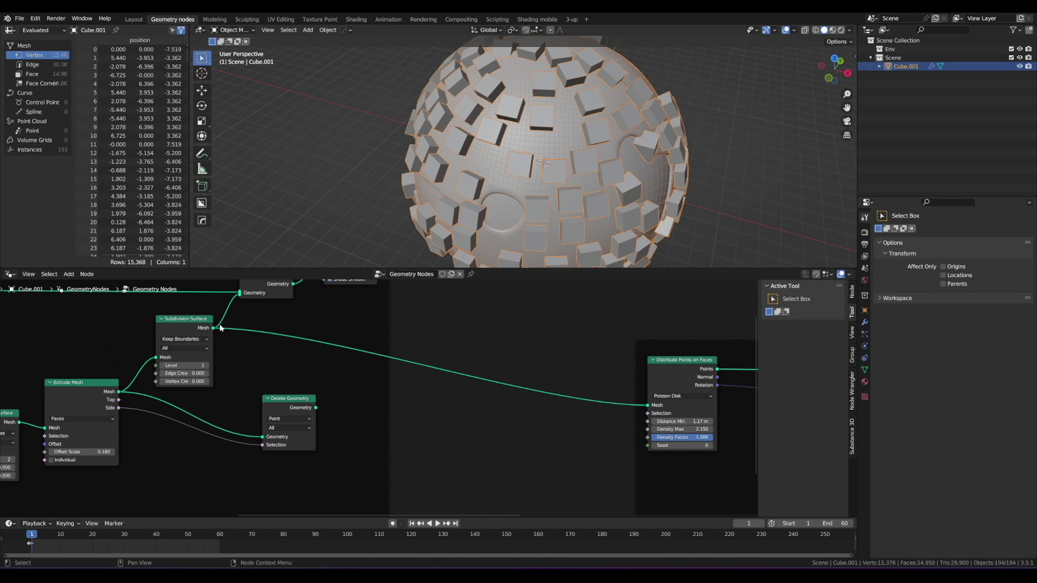
{"action": "right_click_drag", "start_coordinate": [314, 339], "coordinate": [232, 330]}
{"action": "left_click_drag", "start_coordinate": [299, 400], "coordinate": [650, 409]}
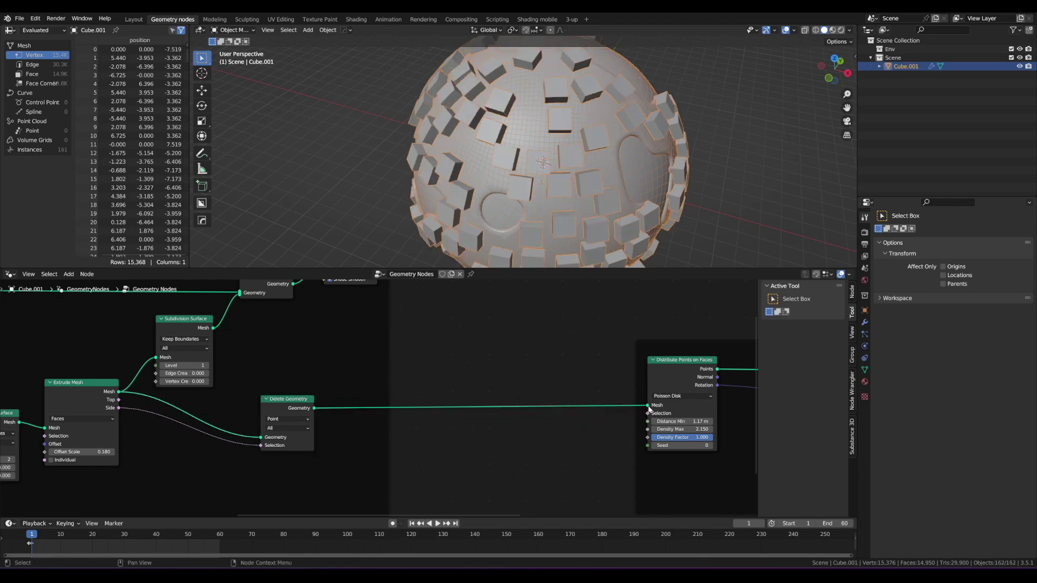
{"action": "middle_click_drag", "start_coordinate": [561, 204], "coordinate": [508, 177]}
{"action": "scroll", "coordinate": [492, 124], "scroll_direction": "up", "scroll_amount": 3}
{"action": "scroll", "coordinate": [580, 177], "scroll_direction": "down", "scroll_amount": 3}
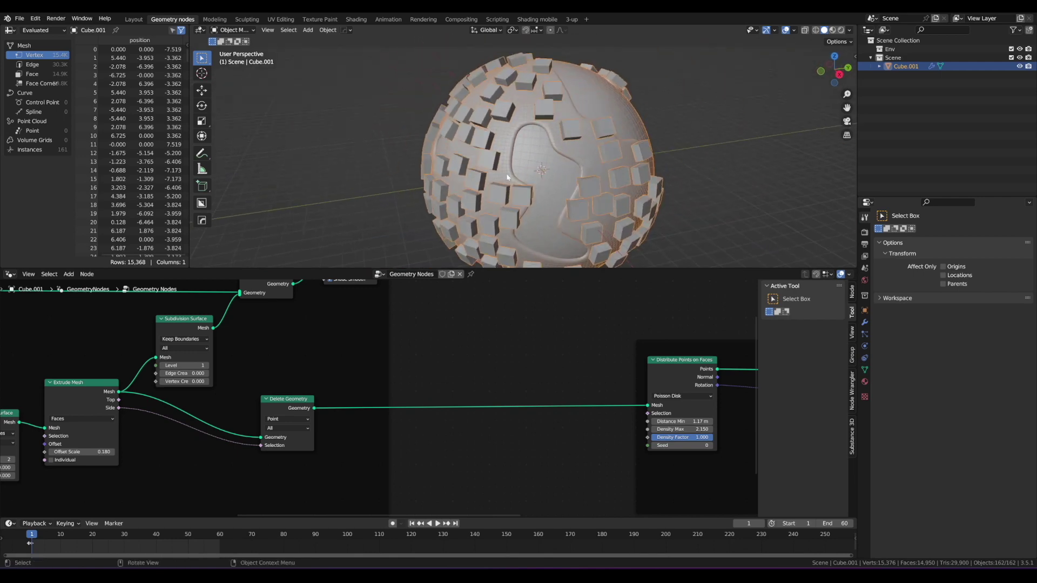
Enlarge the node editor area and set the Cube node's Z size to 4 m in the Building distribution frame
{"action": "scroll", "coordinate": [664, 363], "scroll_direction": "down", "scroll_amount": 2}
{"action": "middle_click_drag", "start_coordinate": [676, 367], "coordinate": [384, 333]}
{"action": "scroll", "coordinate": [384, 333], "scroll_direction": "up", "scroll_amount": 1}
{"action": "middle_click_drag", "start_coordinate": [455, 335], "coordinate": [432, 361]}
{"action": "scroll", "coordinate": [394, 356], "scroll_direction": "up", "scroll_amount": 1}
{"action": "left_click_drag", "start_coordinate": [527, 270], "coordinate": [526, 236]}
{"action": "scroll", "coordinate": [486, 413], "scroll_direction": "up", "scroll_amount": 2}
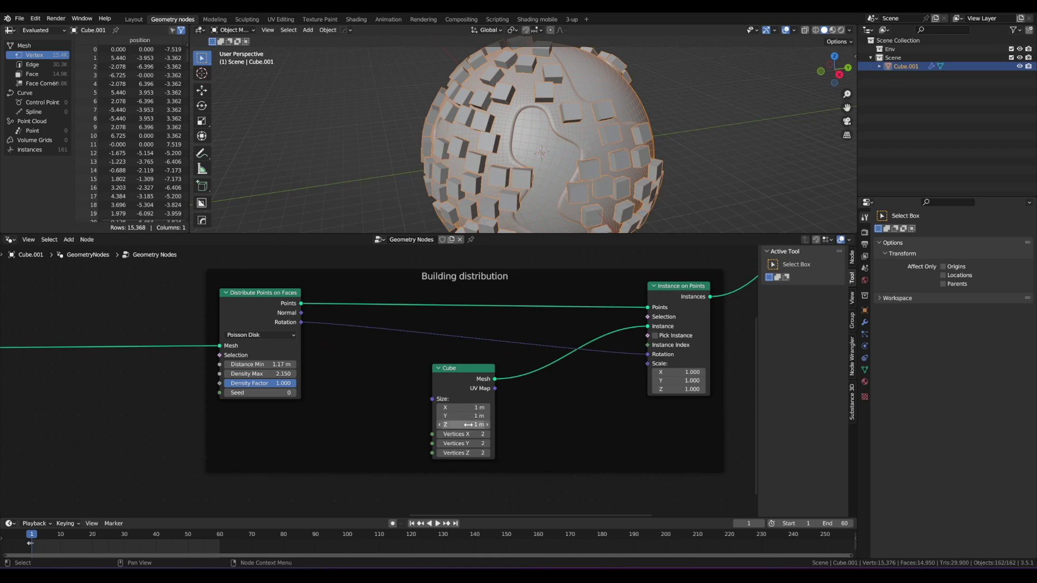
{"action": "type", "text": "4"}
{"action": "key", "text": "Return"}
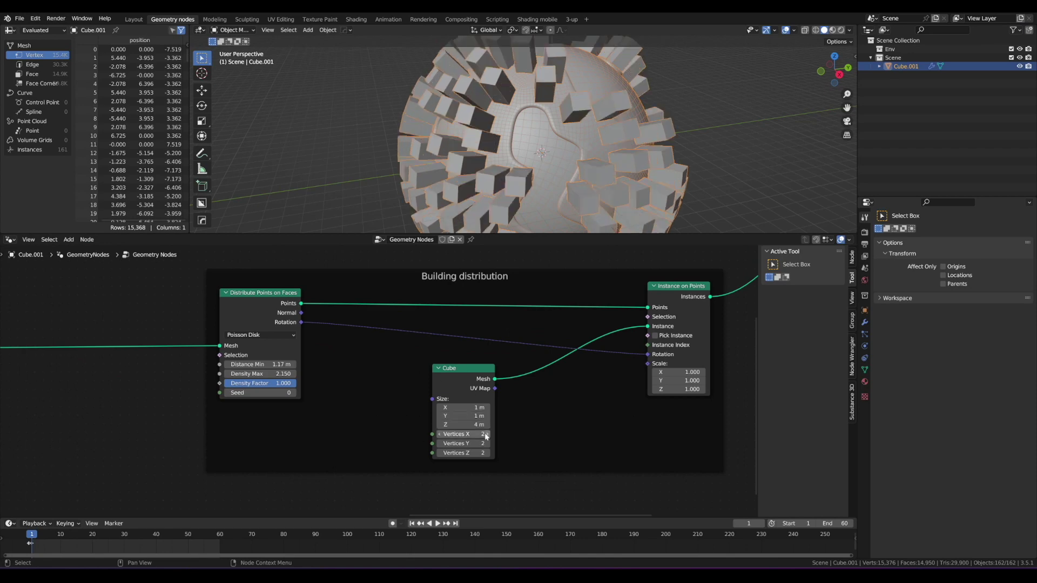
Set the Cube node's Z size to 5 m and examine the buildings around the planet
{"action": "middle_click_drag", "start_coordinate": [514, 159], "coordinate": [489, 145]}
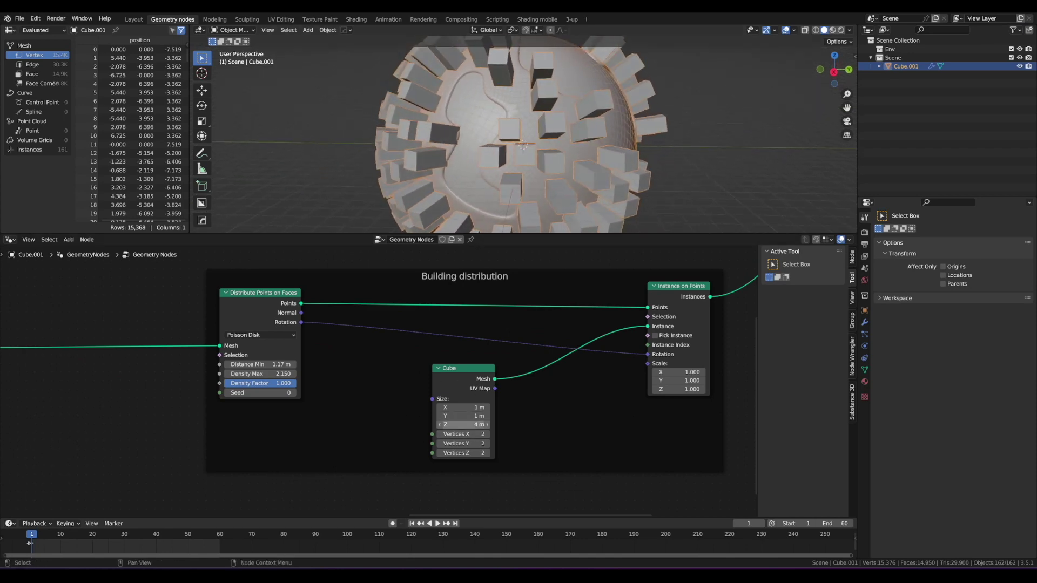
{"action": "key", "text": "Return"}
{"action": "left_click_drag", "start_coordinate": [492, 142], "coordinate": [586, 125], "text": "alt"}
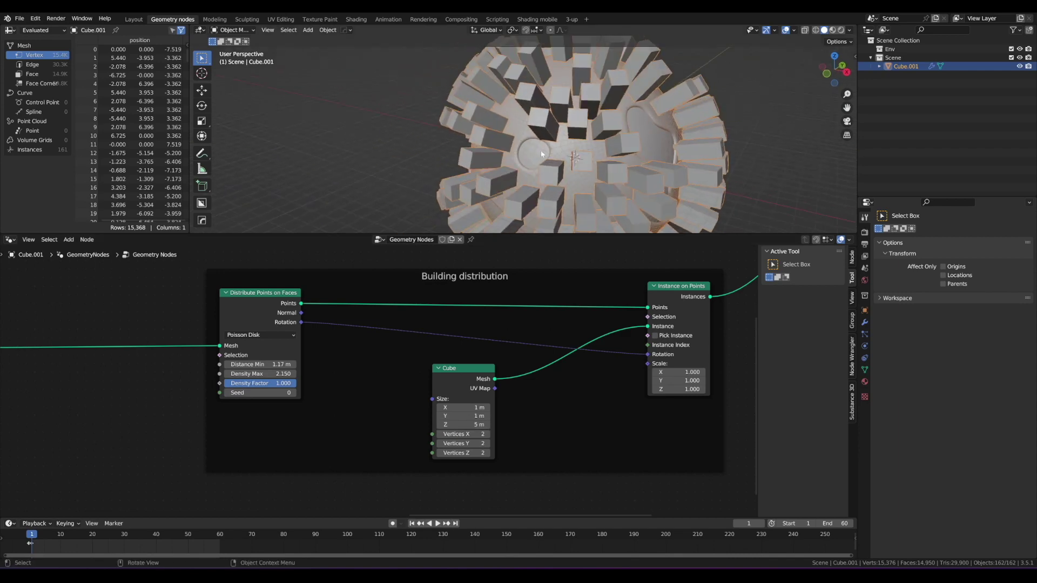
{"action": "scroll", "coordinate": [592, 123], "scroll_direction": "down", "scroll_amount": 1}
{"action": "mouse_move", "coordinate": [593, 123]}
{"action": "middle_mouse_down"}
{"action": "mouse_move", "coordinate": [631, 115]}
{"action": "mouse_move", "coordinate": [563, 162]}
{"action": "mouse_move", "coordinate": [576, 155]}
{"action": "mouse_move", "coordinate": [523, 88]}
{"action": "mouse_move", "coordinate": [501, 161]}
{"action": "mouse_move", "coordinate": [590, 116]}
{"action": "middle_mouse_up"}
{"action": "left_click_drag", "start_coordinate": [563, 141], "coordinate": [499, 140], "text": "alt"}
{"action": "middle_click_drag", "start_coordinate": [493, 156], "coordinate": [512, 146]}
{"action": "scroll", "coordinate": [379, 325], "scroll_direction": "down", "scroll_amount": 2}
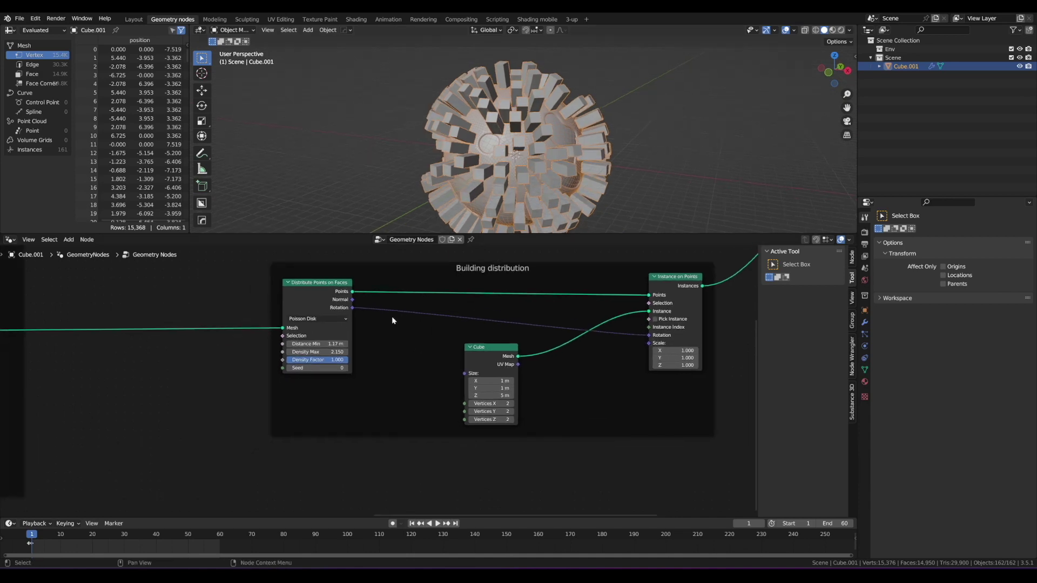
Add a Noise Texture node to the Building distribution frame, below and left of Distribute Points on Faces
{"action": "key", "text": "shift+a"}
{"action": "left_click", "coordinate": [298, 400]}
{"action": "type", "text": "noise"}
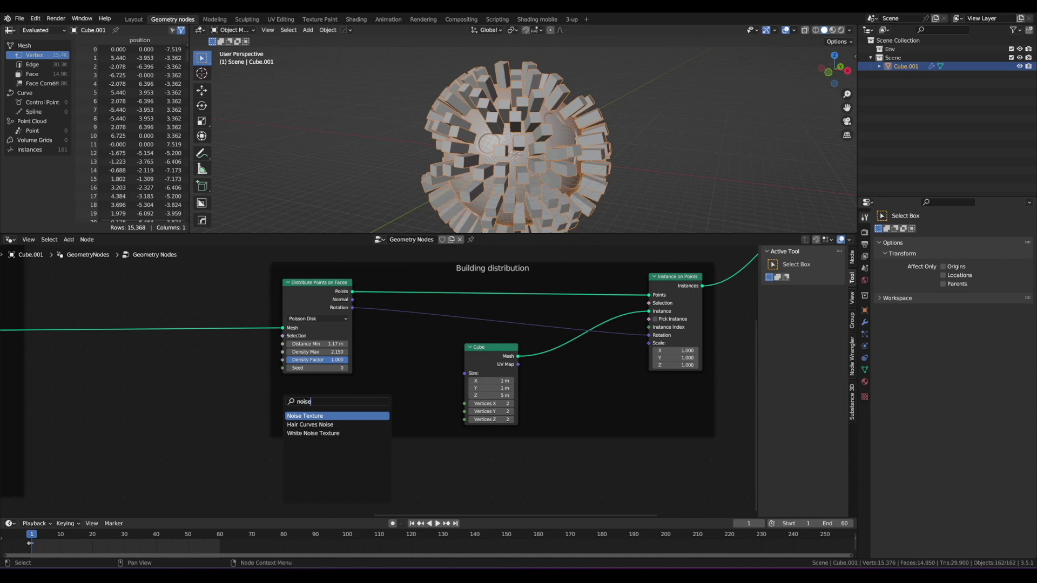
{"action": "key", "text": "Return"}
{"action": "left_click", "coordinate": [286, 387]}
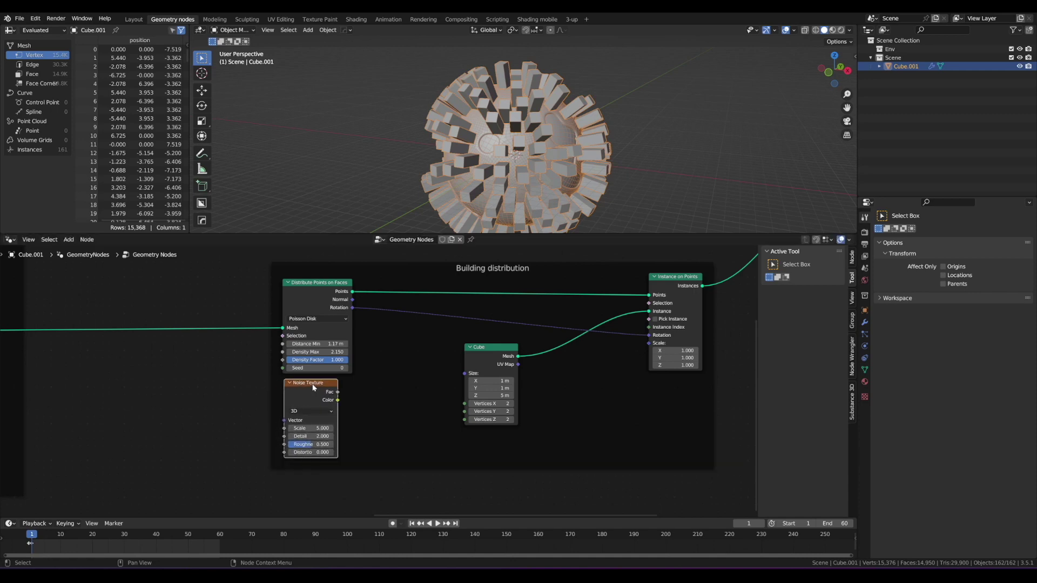
{"action": "left_click_drag", "start_coordinate": [313, 387], "coordinate": [297, 422]}
Spread the Noise Texture and Distribute Points on Faces nodes apart to make room for another node between them
{"action": "scroll", "coordinate": [221, 378], "scroll_direction": "up", "scroll_amount": 2}
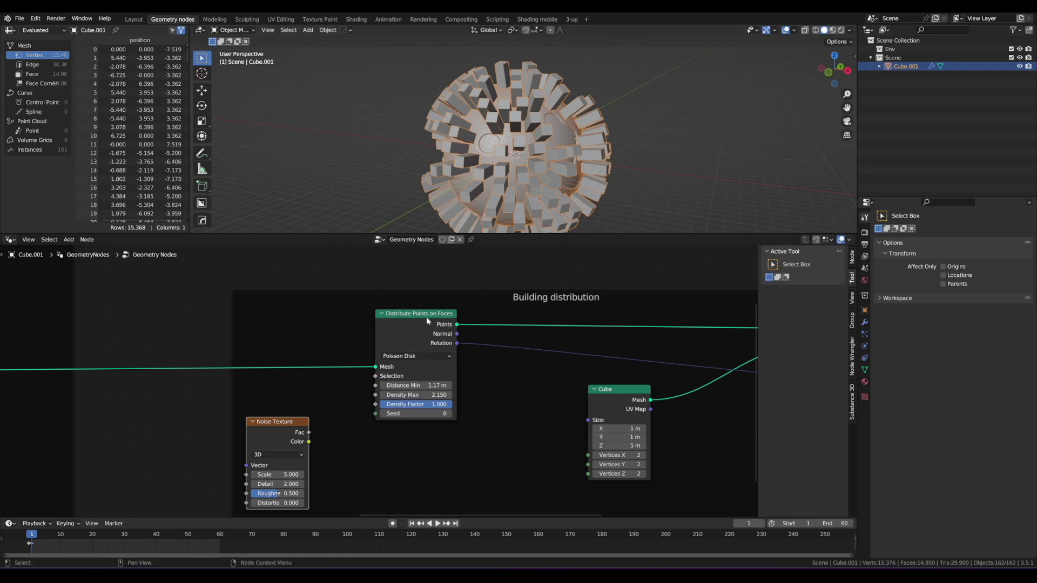
{"action": "scroll", "coordinate": [305, 447], "scroll_direction": "up", "scroll_amount": 2}
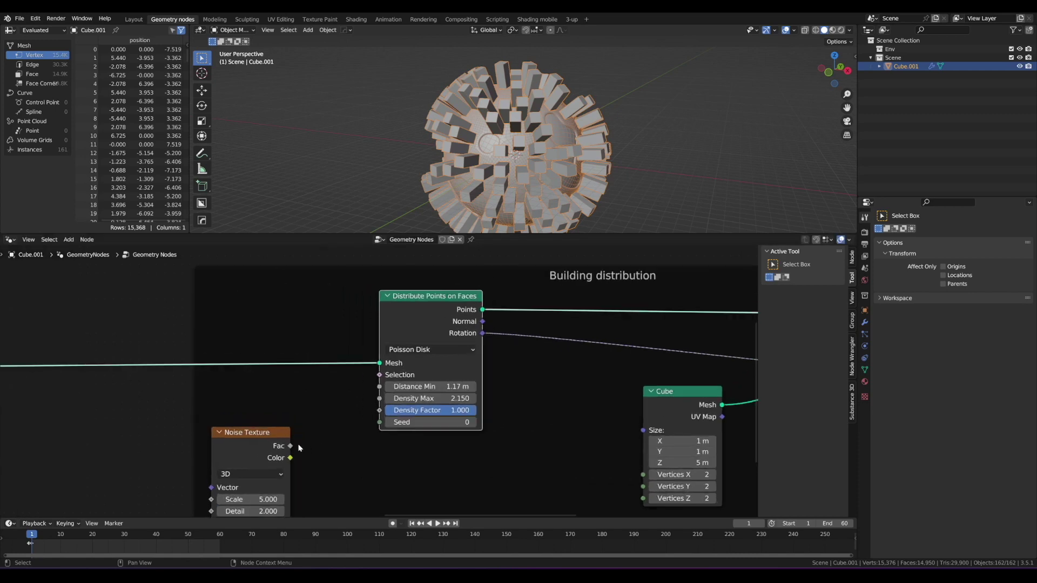
{"action": "mouse_move", "coordinate": [300, 447]}
{"action": "left_mouse_down"}
{"action": "mouse_move", "coordinate": [324, 416]}
{"action": "mouse_move", "coordinate": [378, 402]}
{"action": "mouse_move", "coordinate": [288, 452]}
{"action": "left_mouse_up"}
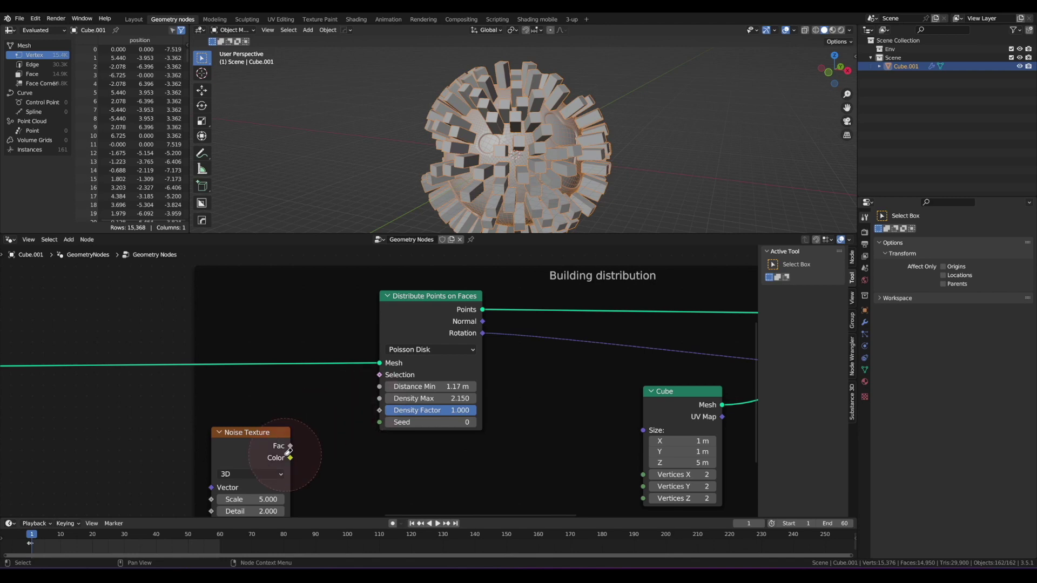
{"action": "left_click_drag", "start_coordinate": [445, 302], "coordinate": [462, 298]}
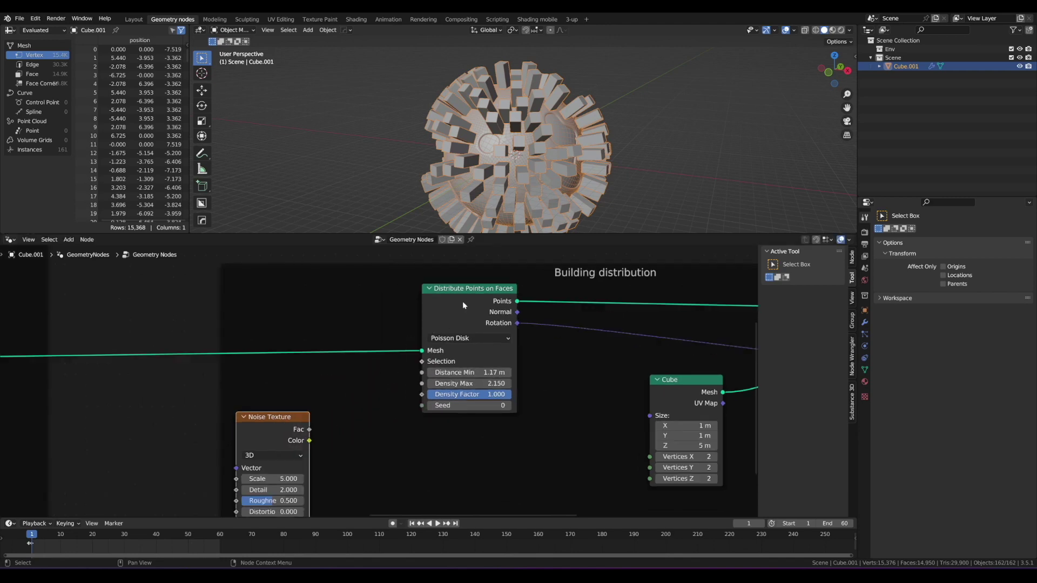
{"action": "left_click", "coordinate": [474, 292]}
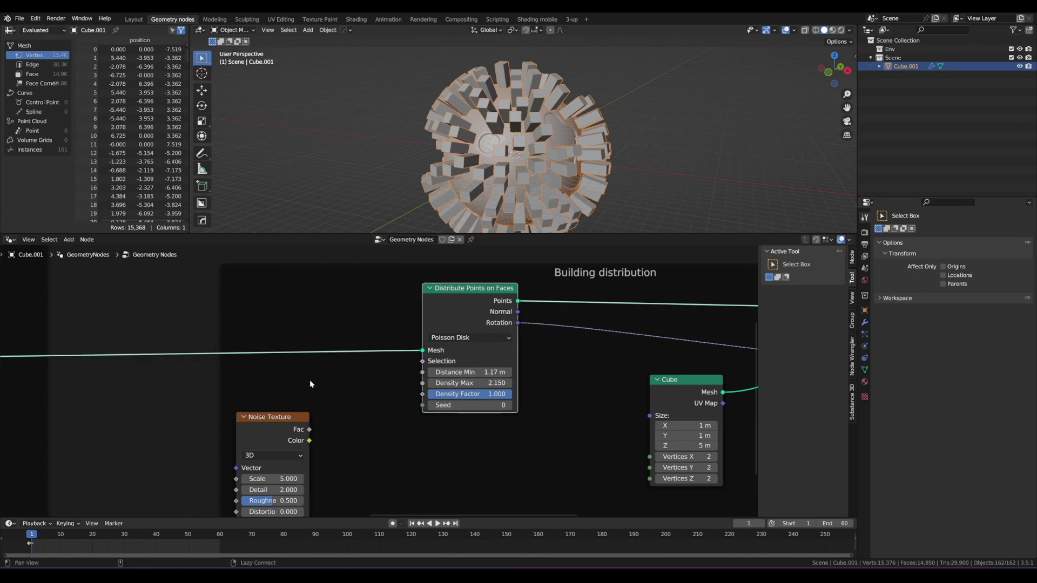
{"action": "middle_click_drag", "start_coordinate": [310, 382], "coordinate": [315, 365]}
{"action": "left_click_drag", "start_coordinate": [294, 398], "coordinate": [266, 394]}
Check the land mask's noise and ramp setup, and add a ColorRamp node beside the new Noise Texture
{"action": "scroll", "coordinate": [183, 388], "scroll_direction": "down", "scroll_amount": 7}
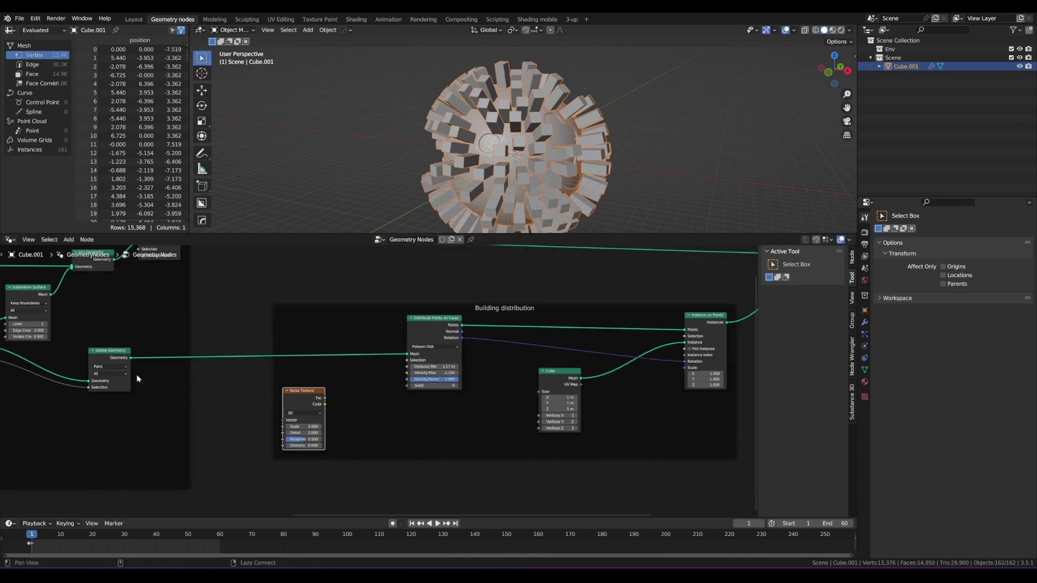
{"action": "middle_click_drag", "start_coordinate": [141, 376], "coordinate": [135, 334]}
{"action": "scroll", "coordinate": [292, 382], "scroll_direction": "up", "scroll_amount": 7}
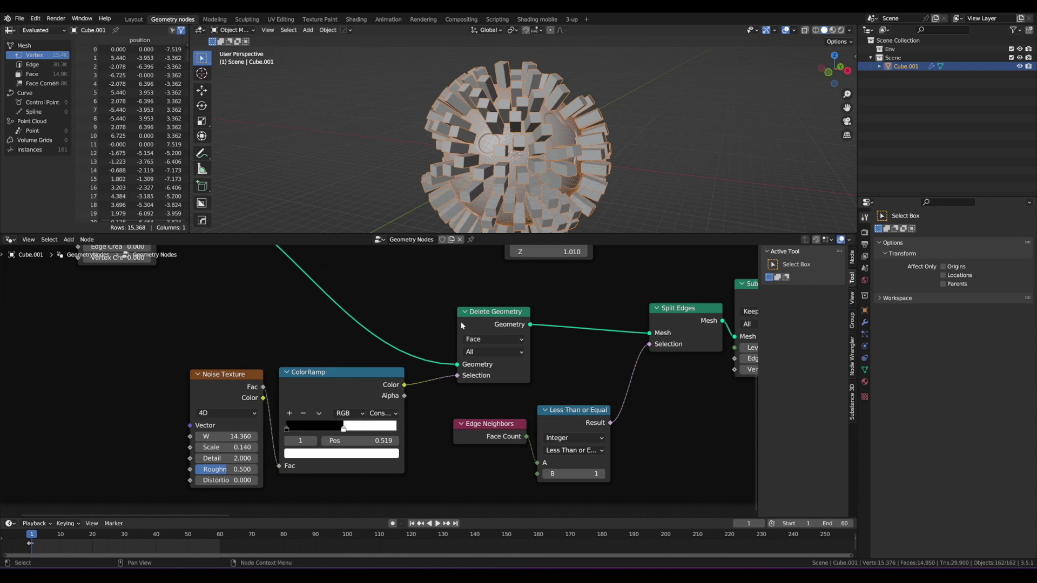
{"action": "scroll", "coordinate": [463, 359], "scroll_direction": "down", "scroll_amount": 6}
{"action": "middle_click_drag", "start_coordinate": [692, 334], "coordinate": [10, 340]}
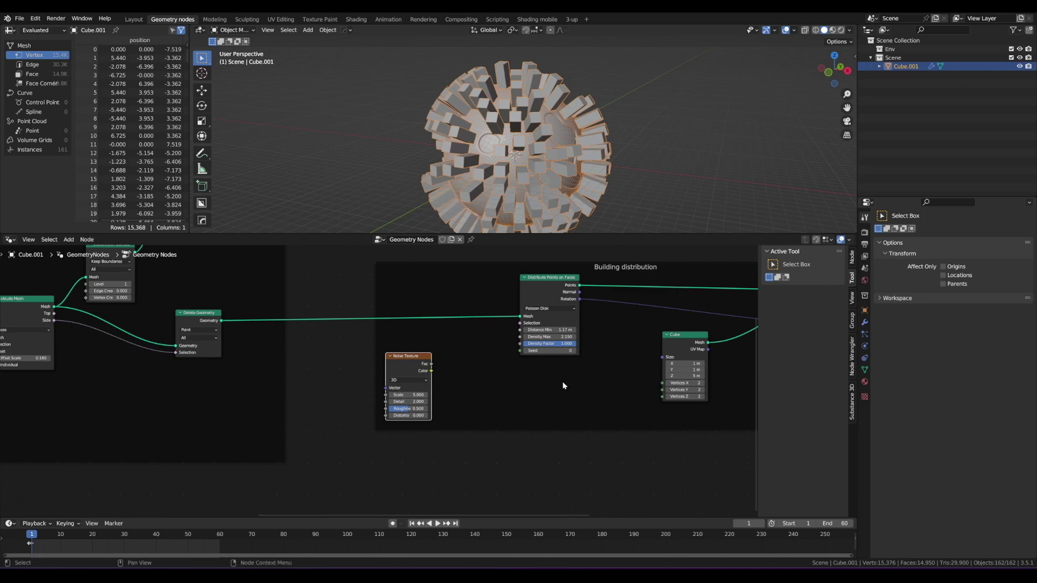
{"action": "scroll", "coordinate": [508, 373], "scroll_direction": "up", "scroll_amount": 2}
{"action": "key", "text": "shift+a"}
{"action": "left_click", "coordinate": [422, 383]}
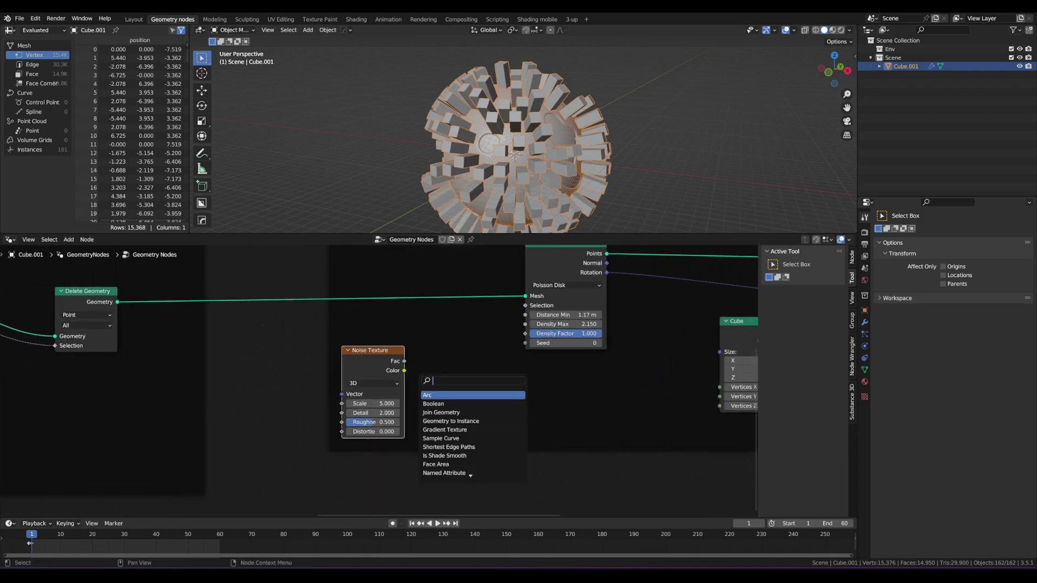
{"action": "type", "text": "ramp"}
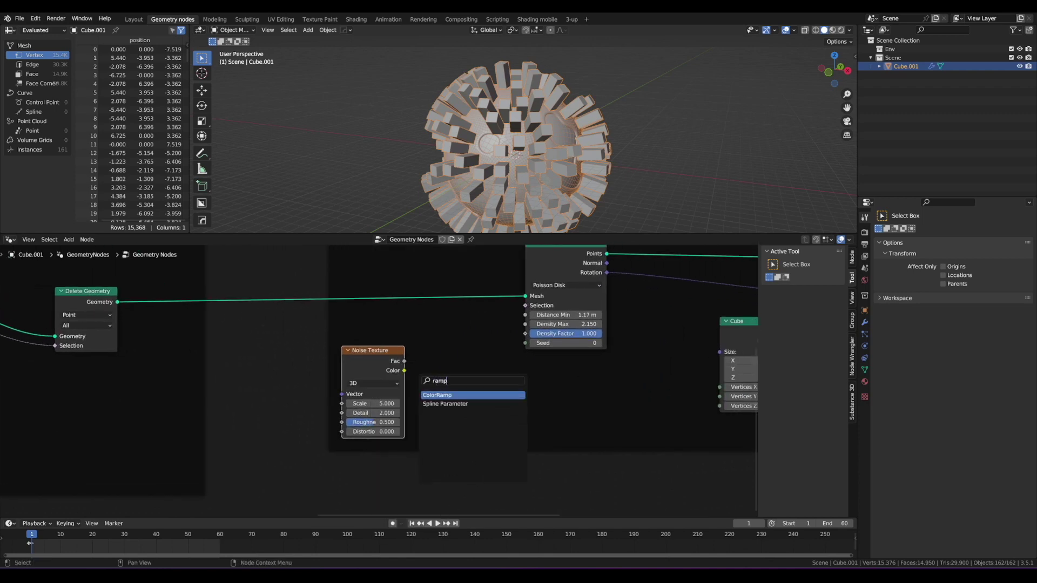
{"action": "key", "text": "Return"}
{"action": "left_click", "coordinate": [414, 367]}
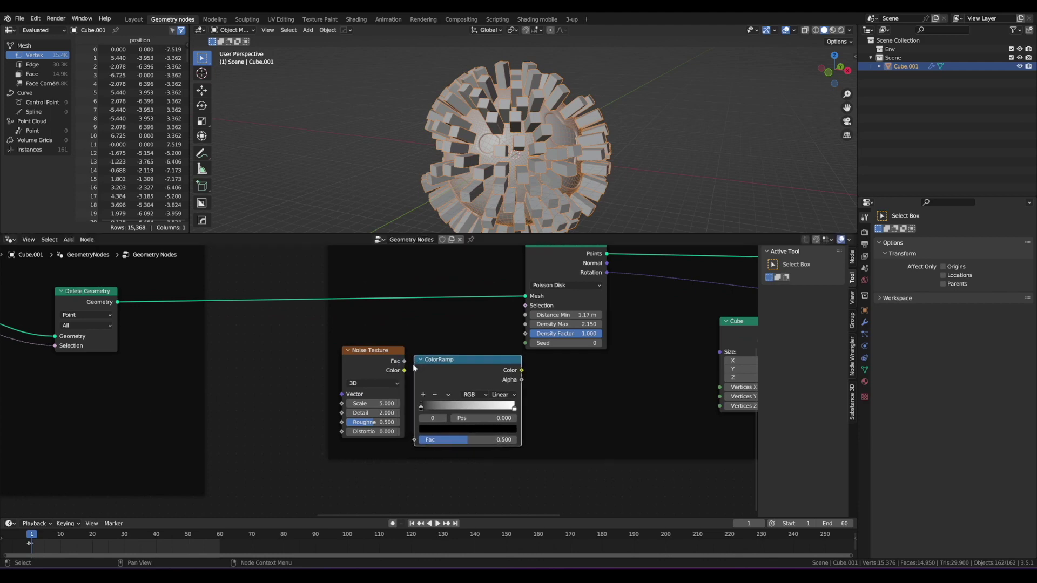
Set the new ColorRamp's interpolation to Constant and move its white stop to about 0.573
{"action": "left_click", "coordinate": [501, 395]}
{"action": "left_click", "coordinate": [515, 440]}
{"action": "left_click_drag", "start_coordinate": [515, 408], "coordinate": [507, 413]}
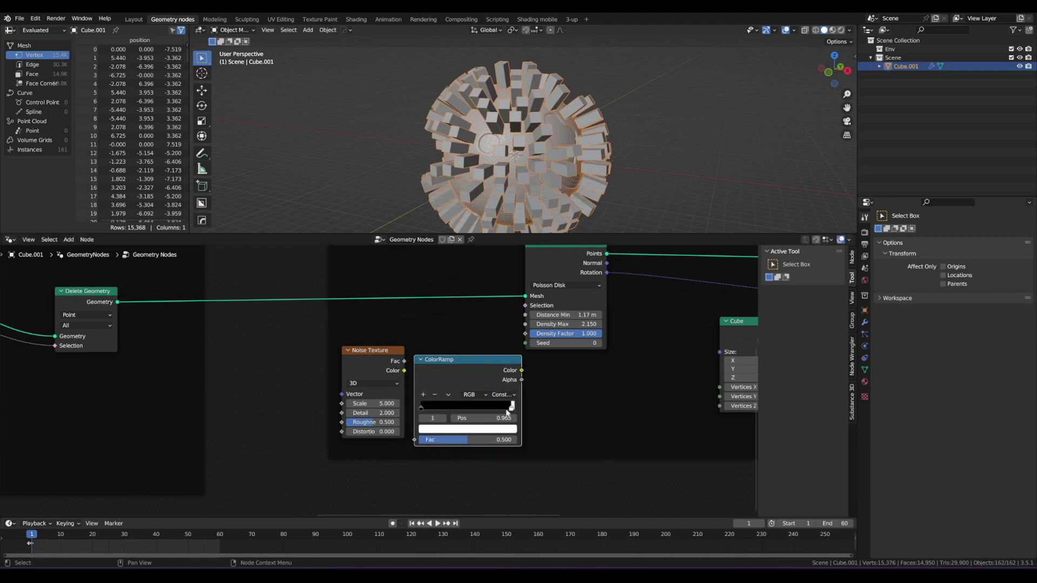
Link the Noise Texture's Fac to the ColorRamp's Fac and its Color to Distribute Points on Faces' Selection, with the white stop at about 0.516
{"action": "left_click_drag", "start_coordinate": [403, 365], "coordinate": [406, 371]}
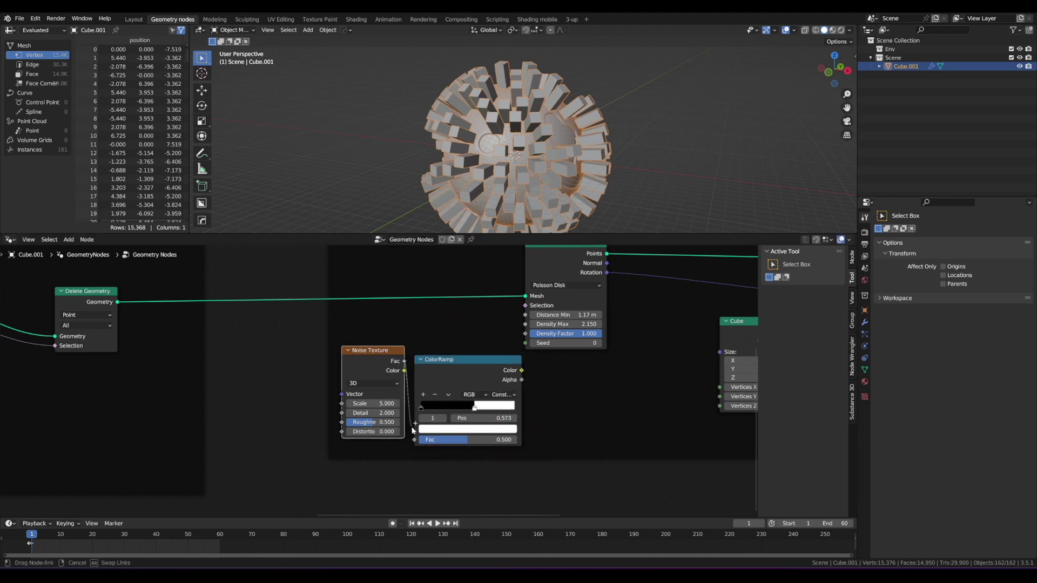
{"action": "left_click_drag", "start_coordinate": [415, 442], "coordinate": [415, 440]}
{"action": "left_click_drag", "start_coordinate": [373, 350], "coordinate": [356, 367]}
{"action": "left_click_drag", "start_coordinate": [451, 363], "coordinate": [442, 357]}
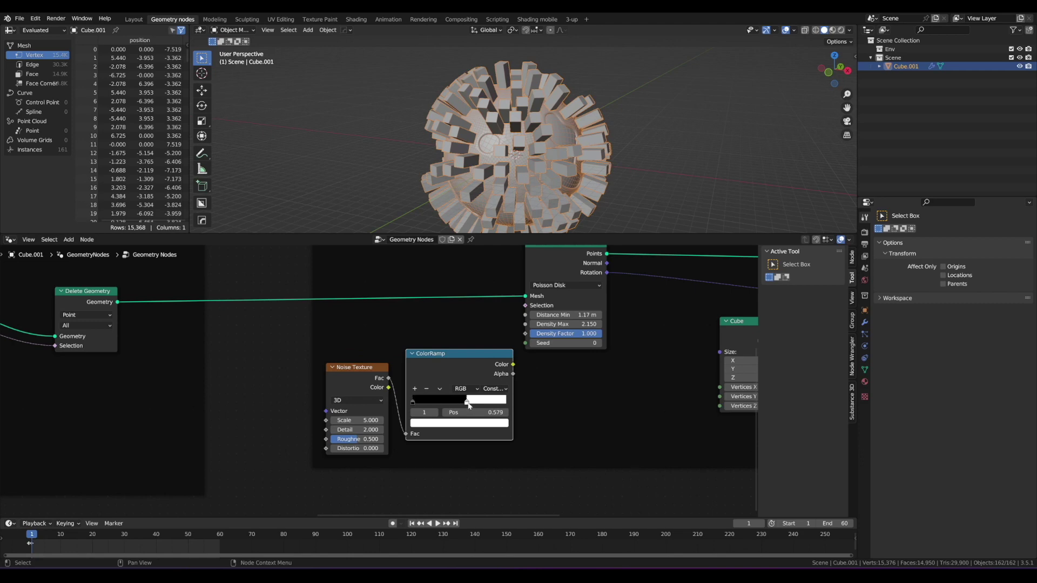
{"action": "left_click_drag", "start_coordinate": [458, 353], "coordinate": [525, 306]}
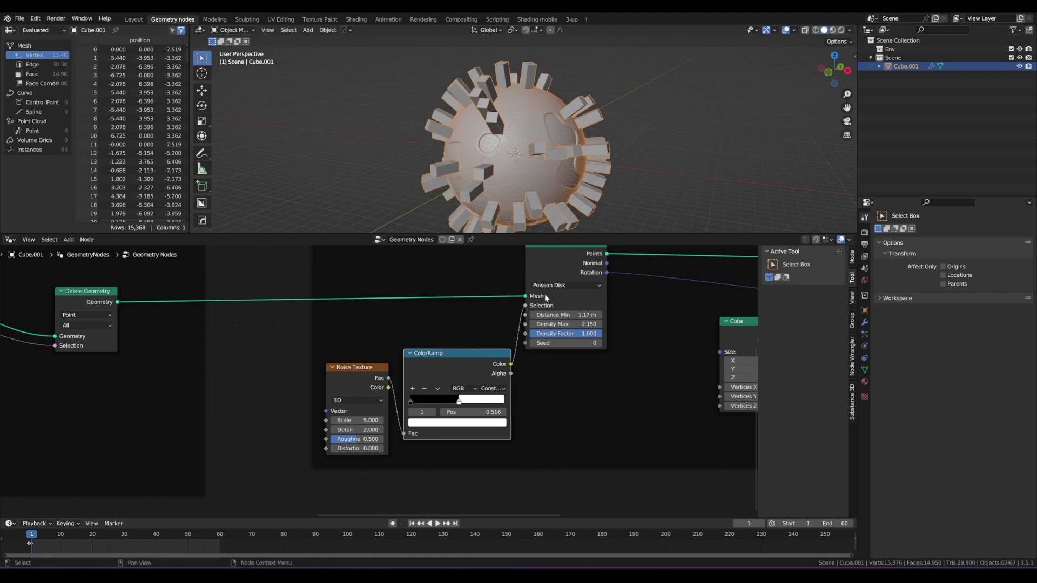
Set the Noise Texture's Scale to 0.2 and check the building clusters on the planet
{"action": "middle_click_drag", "start_coordinate": [502, 162], "coordinate": [457, 138]}
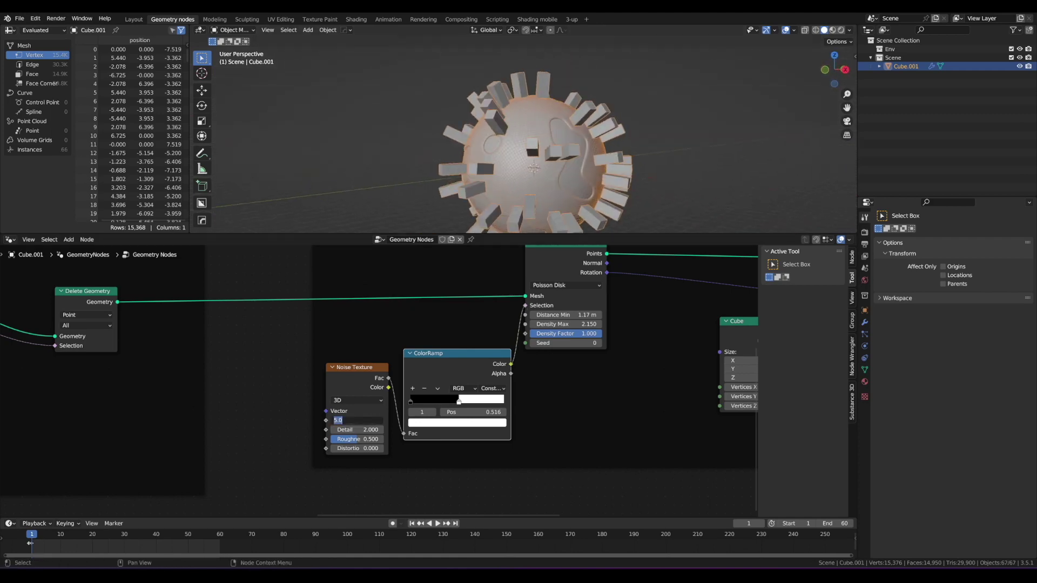
{"action": "type", "text": ".2"}
{"action": "key", "text": "Return"}
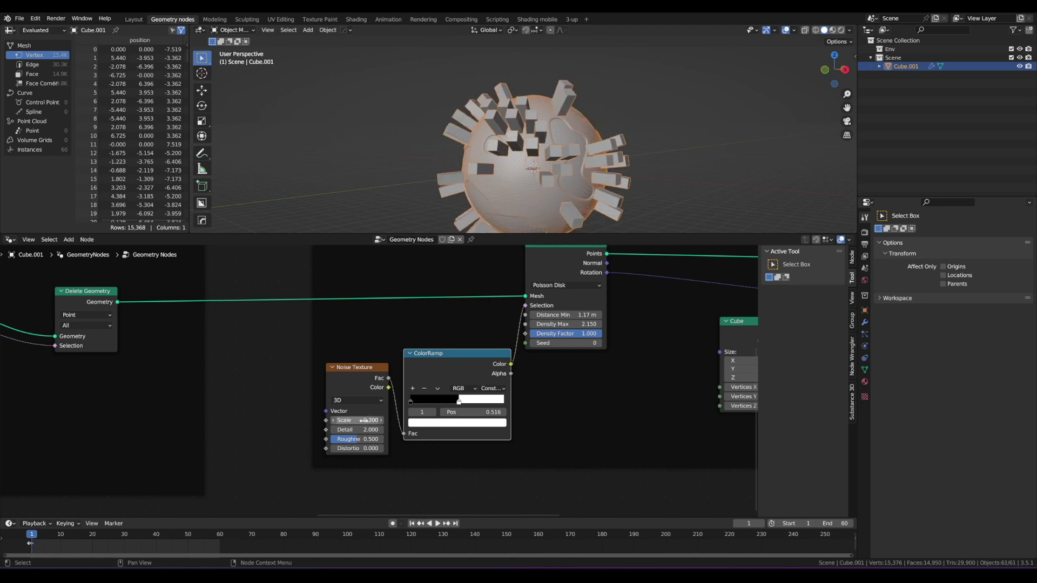
{"action": "middle_click_drag", "start_coordinate": [551, 124], "coordinate": [483, 221]}
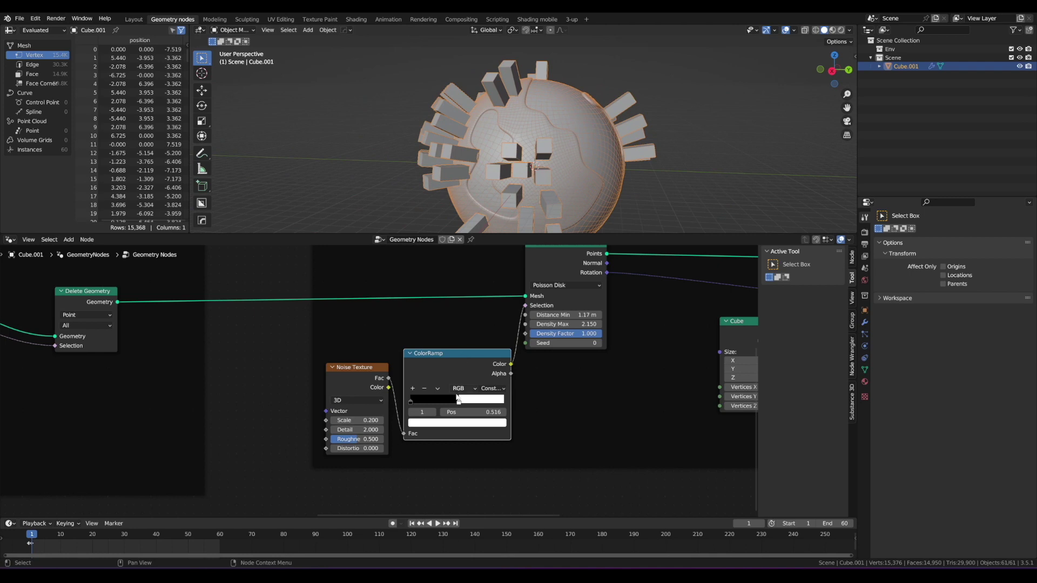
Tune the ColorRamp's white stop to about 0.508 and rearrange the Noise Texture and ColorRamp nodes
{"action": "left_click_drag", "start_coordinate": [458, 400], "coordinate": [428, 406]}
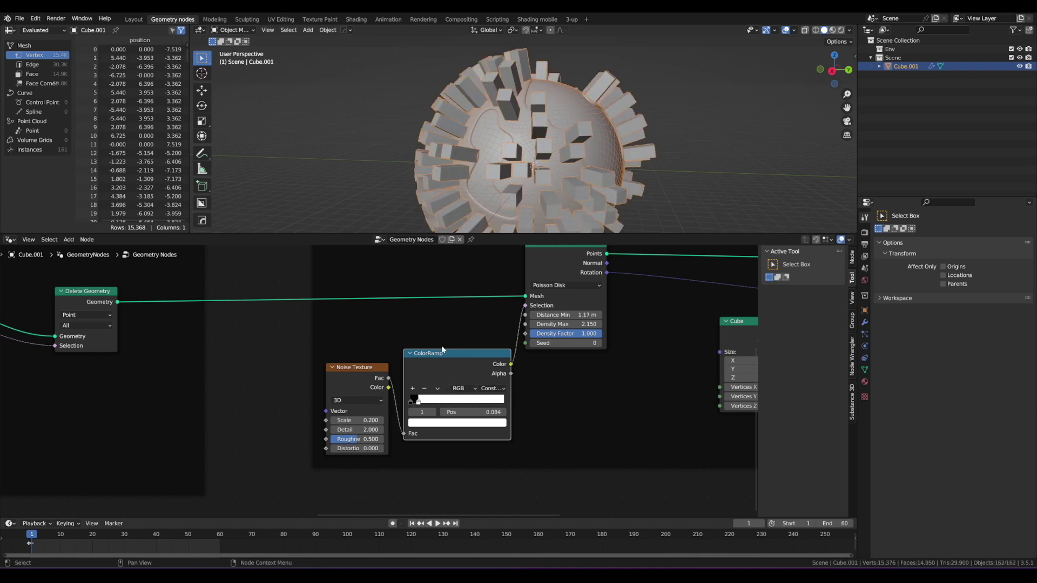
{"action": "left_click_drag", "start_coordinate": [442, 351], "coordinate": [445, 327]}
{"action": "left_click_drag", "start_coordinate": [377, 367], "coordinate": [382, 333]}
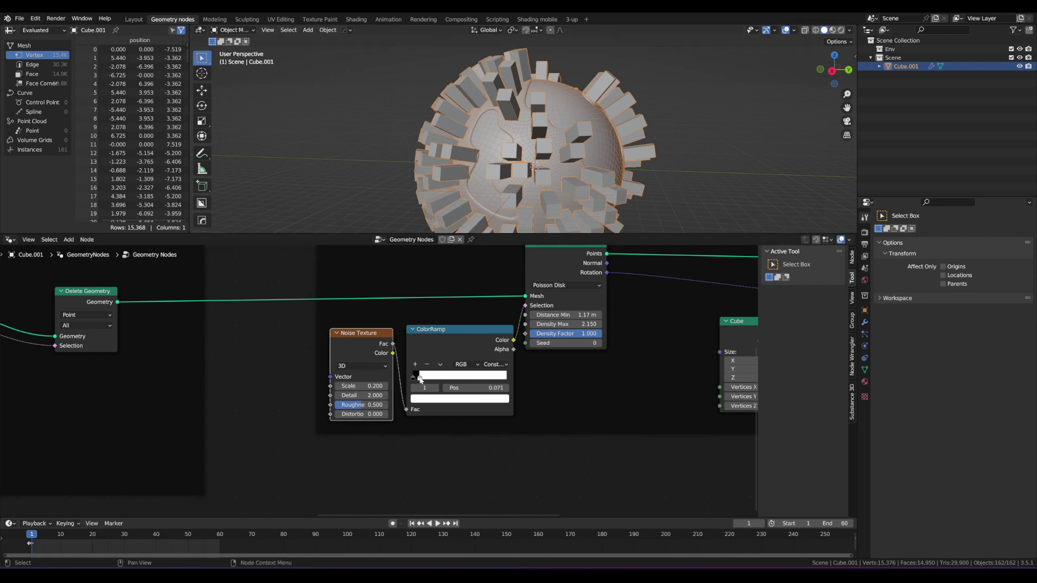
{"action": "left_click_drag", "start_coordinate": [419, 379], "coordinate": [462, 380]}
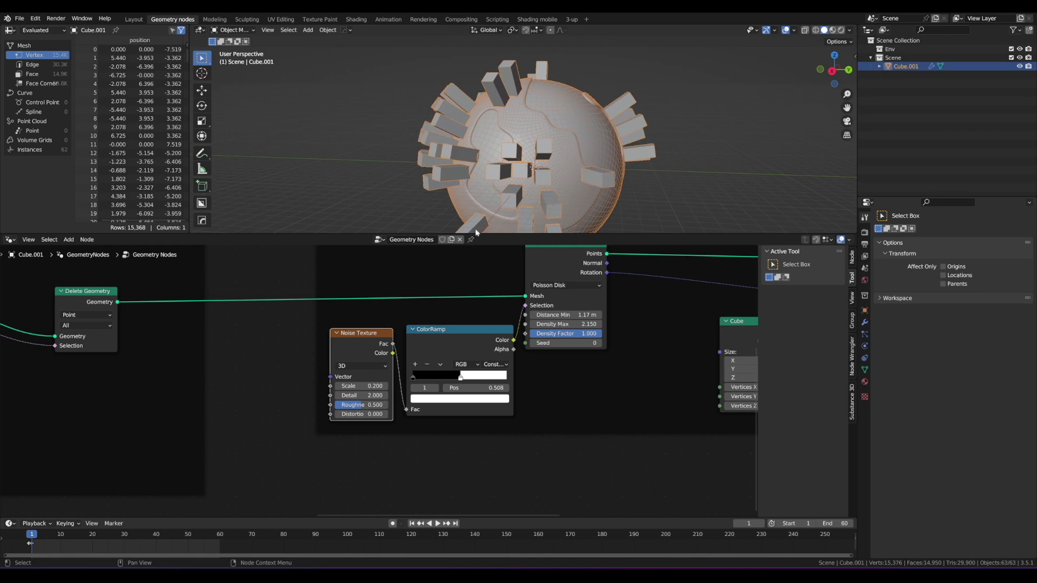
{"action": "middle_click_drag", "start_coordinate": [476, 233], "coordinate": [490, 164]}
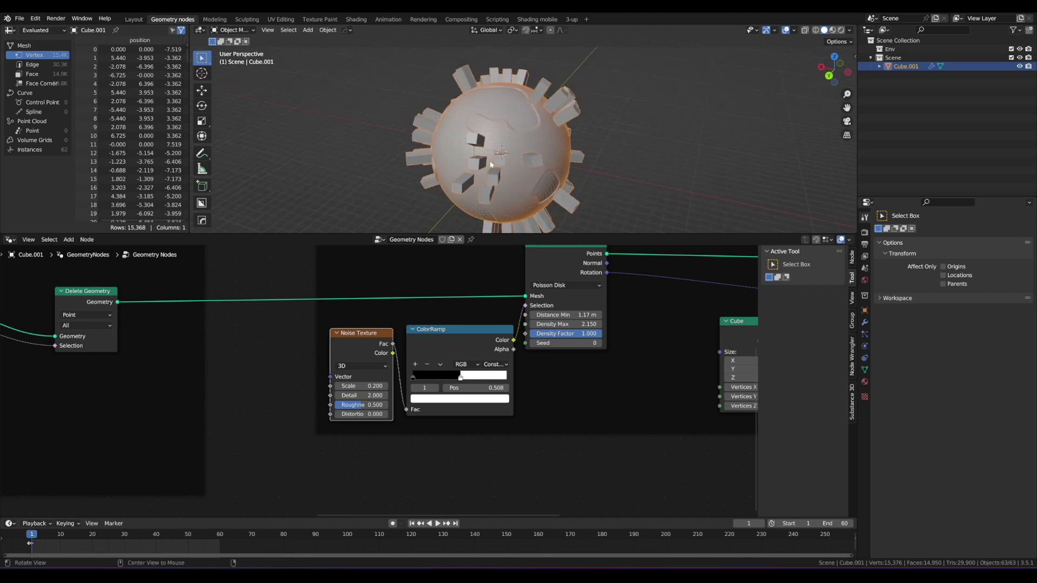
{"action": "scroll", "coordinate": [439, 347], "scroll_direction": "up", "scroll_amount": 1}
{"action": "left_click_drag", "start_coordinate": [364, 326], "coordinate": [352, 330]}
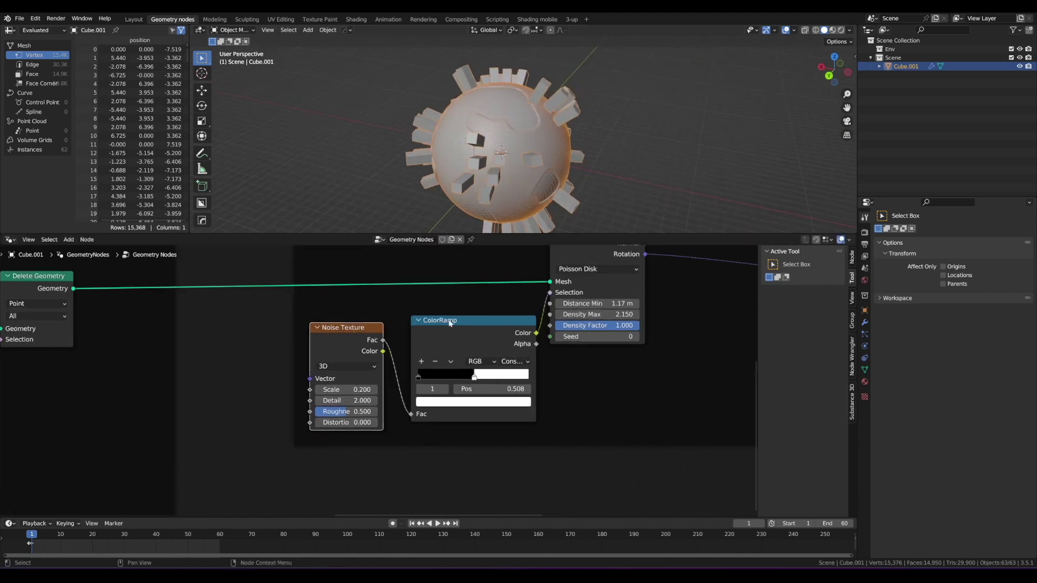
Deselect the planet and move the ColorRamp node slightly closer to the Noise Texture
{"action": "scroll", "coordinate": [453, 326], "scroll_direction": "down", "scroll_amount": 1}
{"action": "right_click_drag", "start_coordinate": [414, 321], "coordinate": [464, 349], "text": "ctrl"}
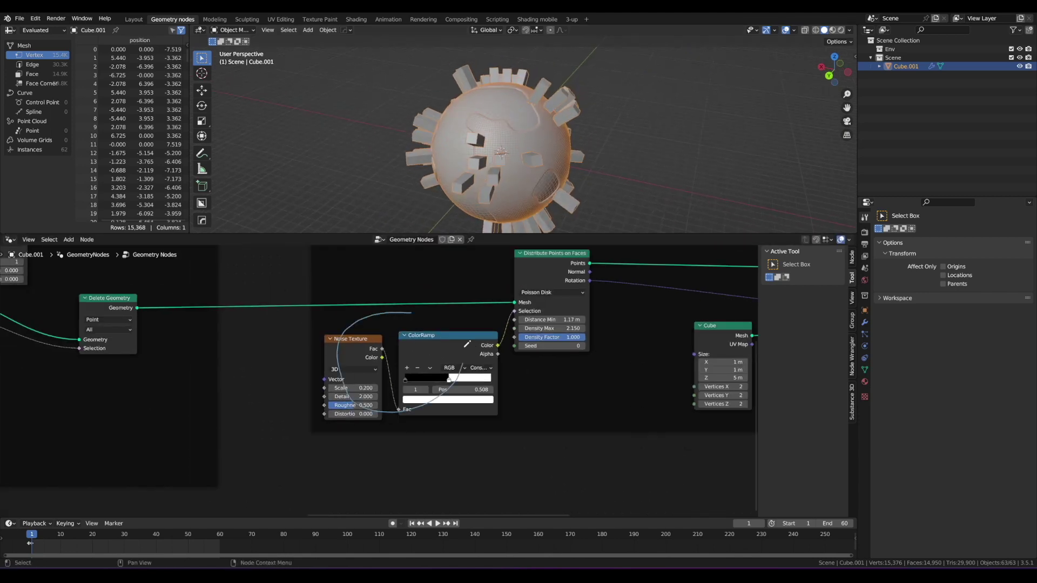
{"action": "right_click_drag", "start_coordinate": [417, 299], "coordinate": [412, 298], "text": "ctrl"}
{"action": "mouse_move", "coordinate": [469, 154]}
{"action": "middle_mouse_down"}
{"action": "mouse_move", "coordinate": [498, 139]}
{"action": "mouse_move", "coordinate": [458, 162]}
{"action": "middle_mouse_up"}
{"action": "left_click", "coordinate": [601, 142]}
{"action": "left_click_drag", "start_coordinate": [450, 335], "coordinate": [445, 340]}
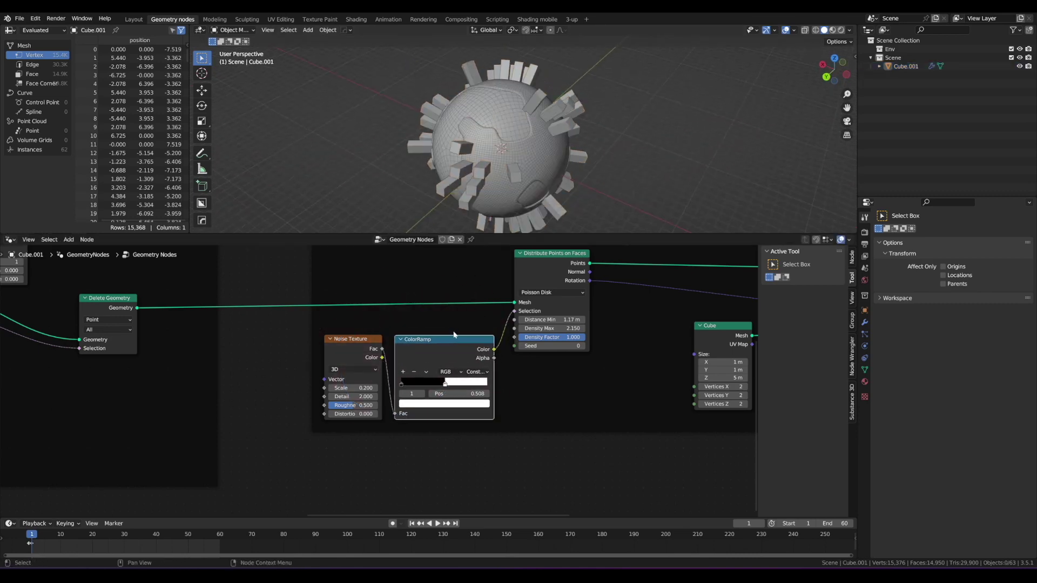
Examine the building clusters around the planet from several sides, along with the overall node layout
{"action": "middle_click_drag", "start_coordinate": [509, 162], "coordinate": [557, 139]}
{"action": "scroll", "coordinate": [556, 120], "scroll_direction": "down", "scroll_amount": 3}
{"action": "scroll", "coordinate": [548, 146], "scroll_direction": "up", "scroll_amount": 4}
{"action": "scroll", "coordinate": [553, 336], "scroll_direction": "down", "scroll_amount": 2}
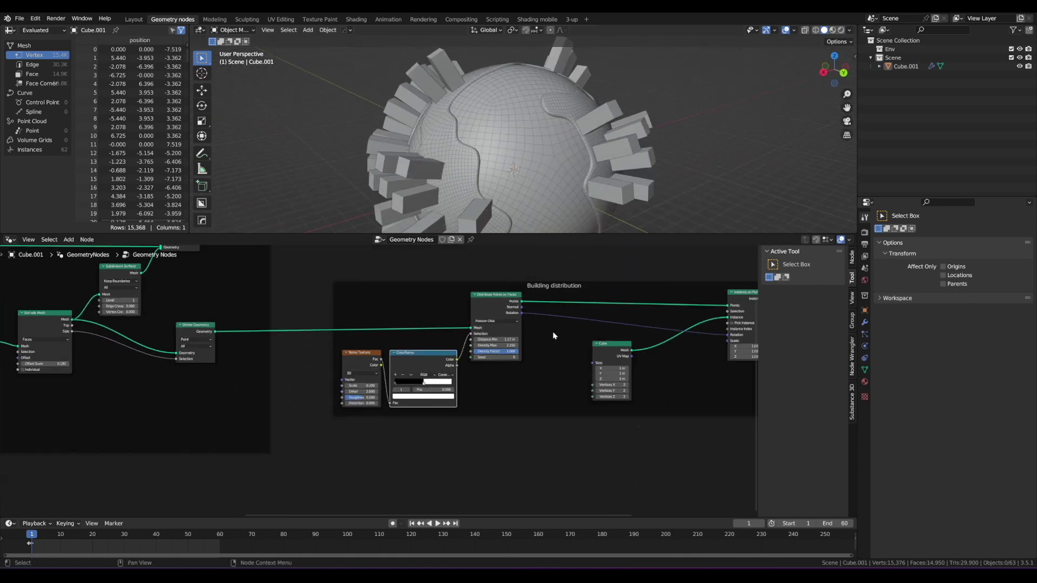
{"action": "middle_click_drag", "start_coordinate": [596, 306], "coordinate": [525, 305]}
{"action": "scroll", "coordinate": [497, 317], "scroll_direction": "down", "scroll_amount": 1}
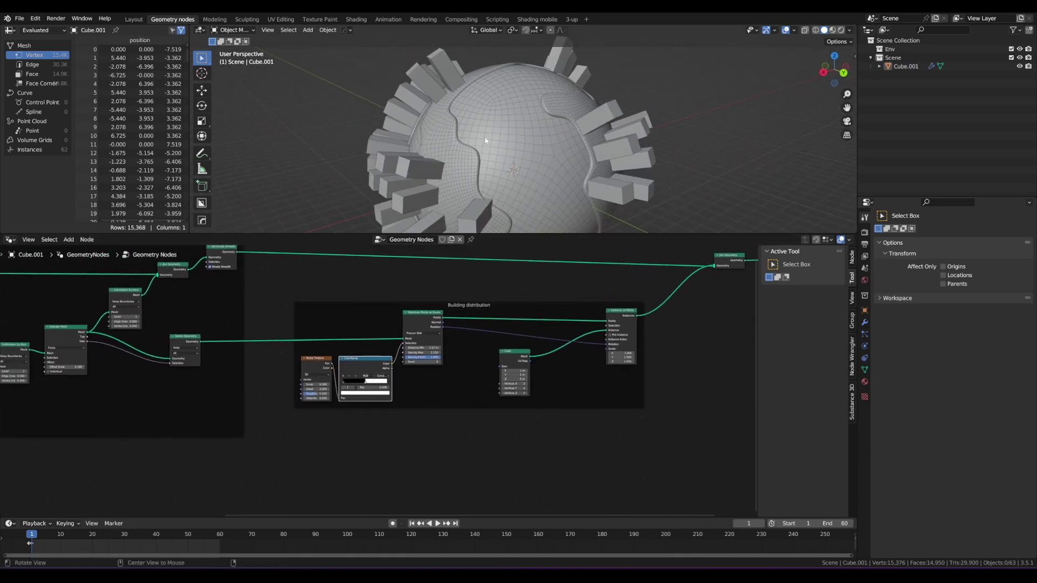
{"action": "middle_click_drag", "start_coordinate": [589, 130], "coordinate": [568, 146]}
{"action": "scroll", "coordinate": [592, 145], "scroll_direction": "up", "scroll_amount": 1}
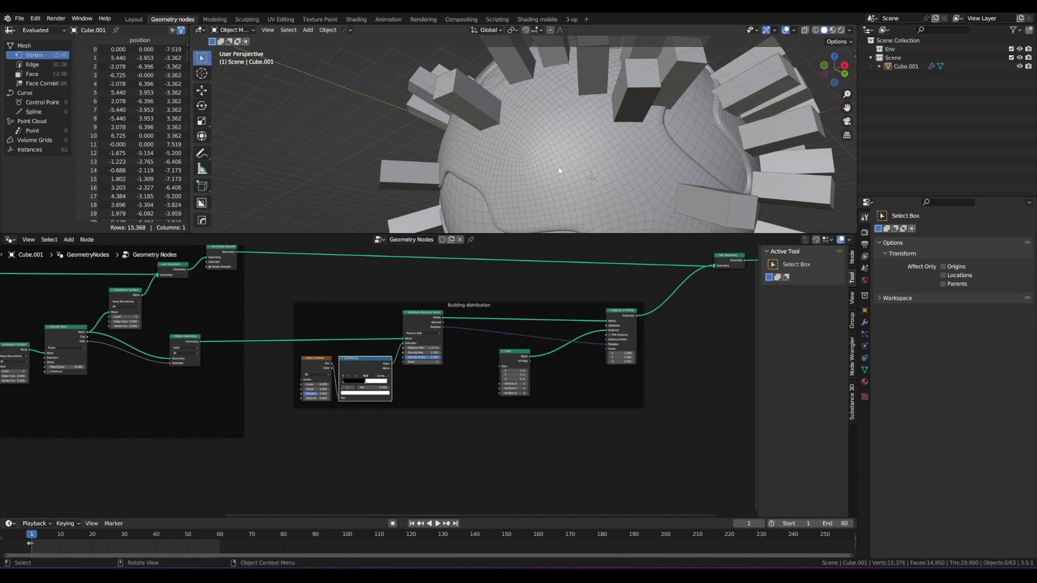
{"action": "middle_click_drag", "start_coordinate": [558, 170], "coordinate": [575, 109]}
{"action": "middle_click_drag", "start_coordinate": [593, 120], "coordinate": [586, 122]}
{"action": "scroll", "coordinate": [586, 121], "scroll_direction": "up", "scroll_amount": 2}
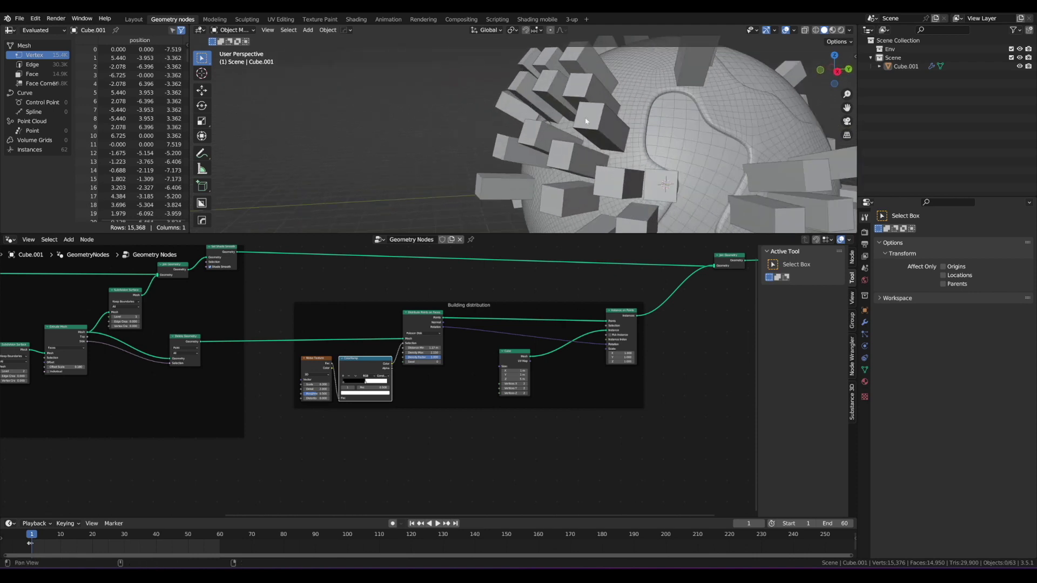
{"action": "scroll", "coordinate": [577, 157], "scroll_direction": "down", "scroll_amount": 3}
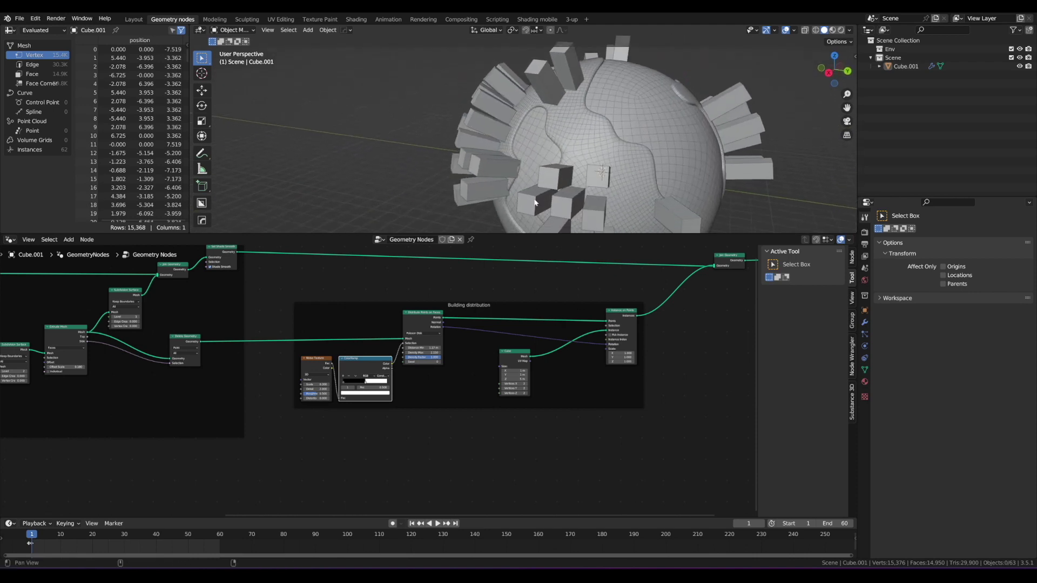
{"action": "scroll", "coordinate": [500, 303], "scroll_direction": "down", "scroll_amount": 2}
Relabel the "Building distribution" frame as "Big buildings"
{"action": "mouse_move", "coordinate": [550, 389]}
{"action": "left_mouse_down"}
{"action": "mouse_move", "coordinate": [580, 394]}
{"action": "mouse_move", "coordinate": [532, 384]}
{"action": "left_mouse_up"}
{"action": "mouse_move", "coordinate": [561, 385]}
{"action": "right_mouse_down"}
{"action": "mouse_move", "coordinate": [483, 374]}
{"action": "mouse_move", "coordinate": [557, 419]}
{"action": "right_mouse_up"}
{"action": "scroll", "coordinate": [527, 397], "scroll_direction": "up", "scroll_amount": 3}
{"action": "scroll", "coordinate": [490, 370], "scroll_direction": "up", "scroll_amount": 1}
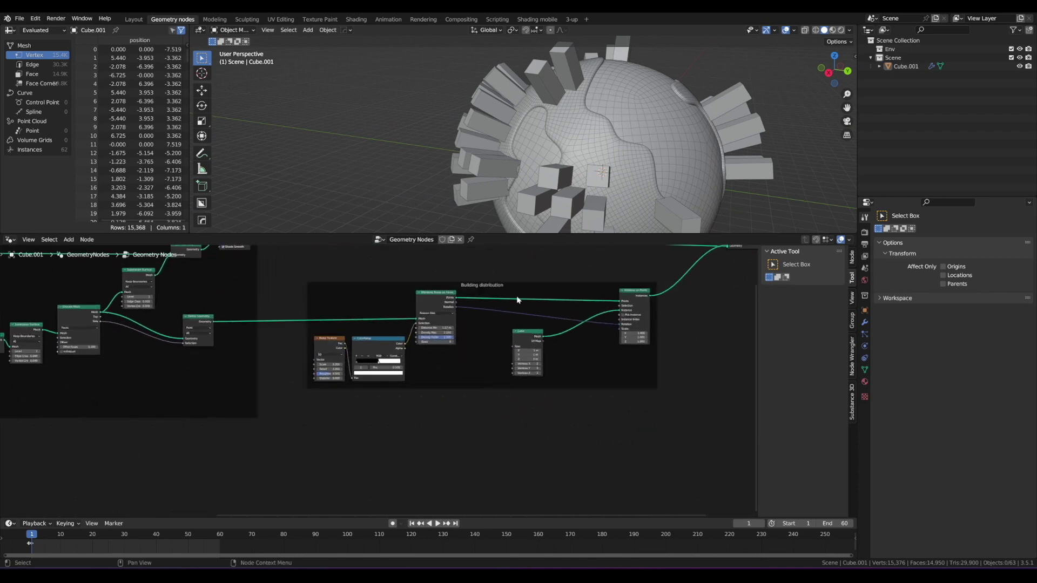
{"action": "left_click", "coordinate": [497, 283]}
{"action": "scroll", "coordinate": [497, 283], "scroll_direction": "up", "scroll_amount": 2}
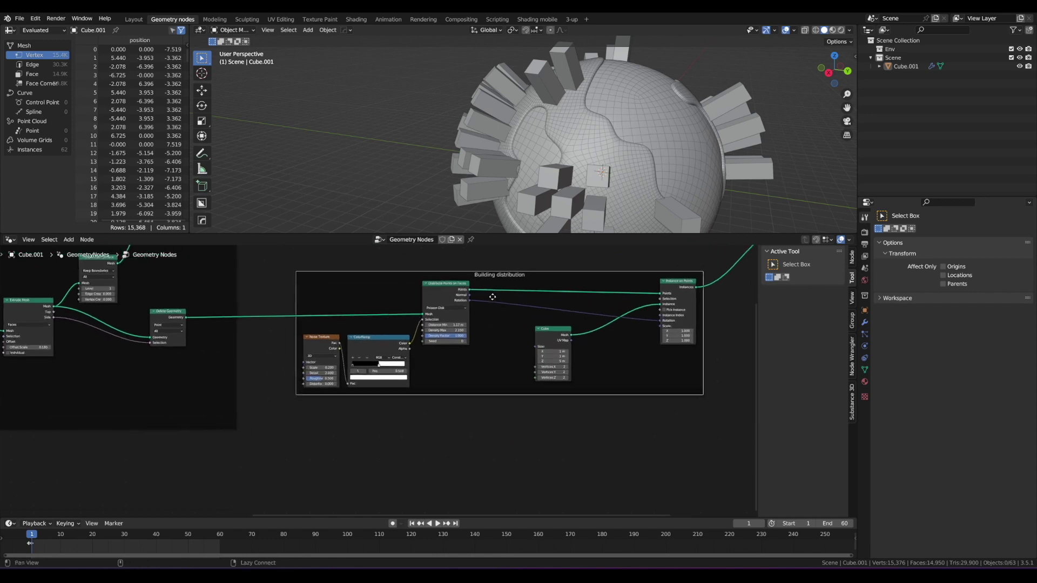
{"action": "key", "text": "F2"}
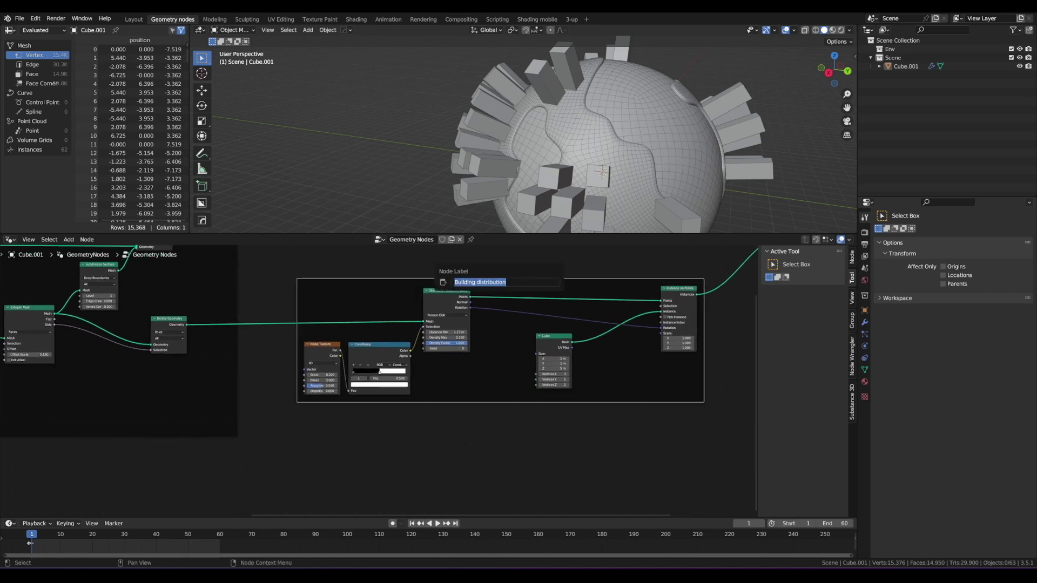
{"action": "type", "text": "Big buildings"}
{"action": "key", "text": "Return"}
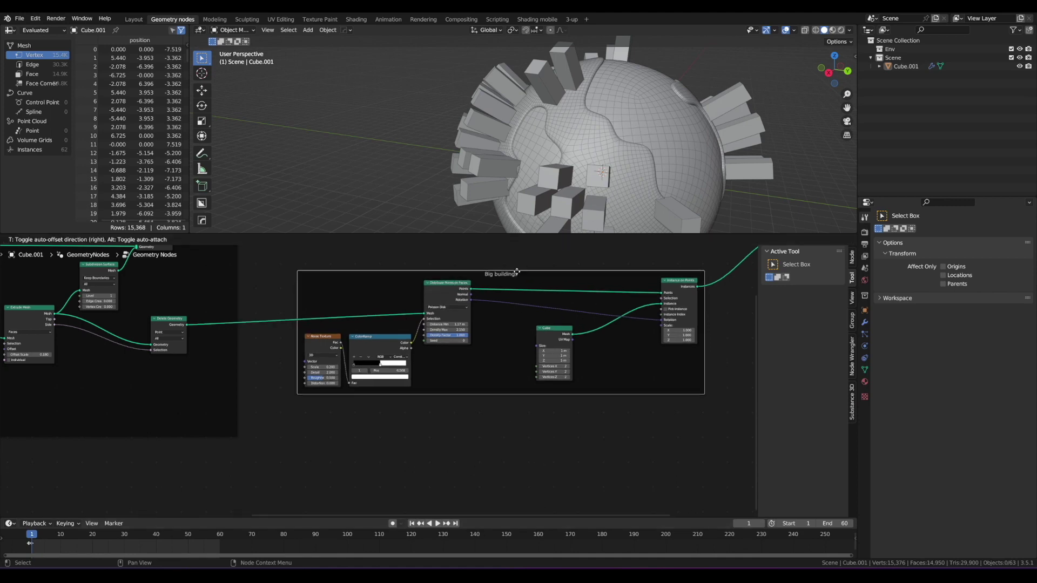
Add a second Distribute Points on Faces node below the Big buildings frame
{"action": "scroll", "coordinate": [457, 422], "scroll_direction": "up", "scroll_amount": 1}
{"action": "scroll", "coordinate": [459, 426], "scroll_direction": "down", "scroll_amount": 1}
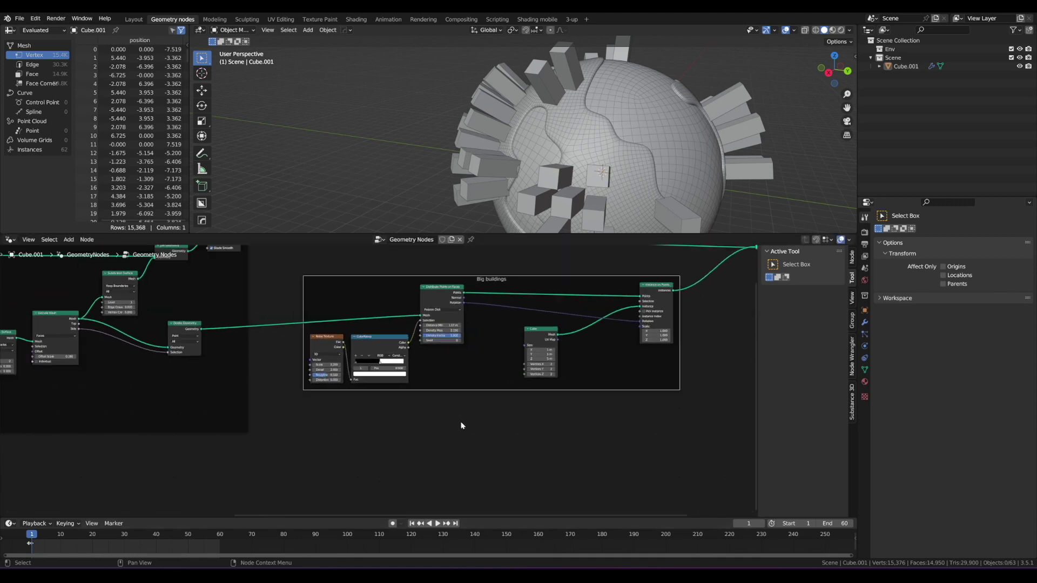
{"action": "left_click_drag", "start_coordinate": [462, 409], "coordinate": [465, 391], "text": "alt"}
{"action": "key", "text": "shift+a"}
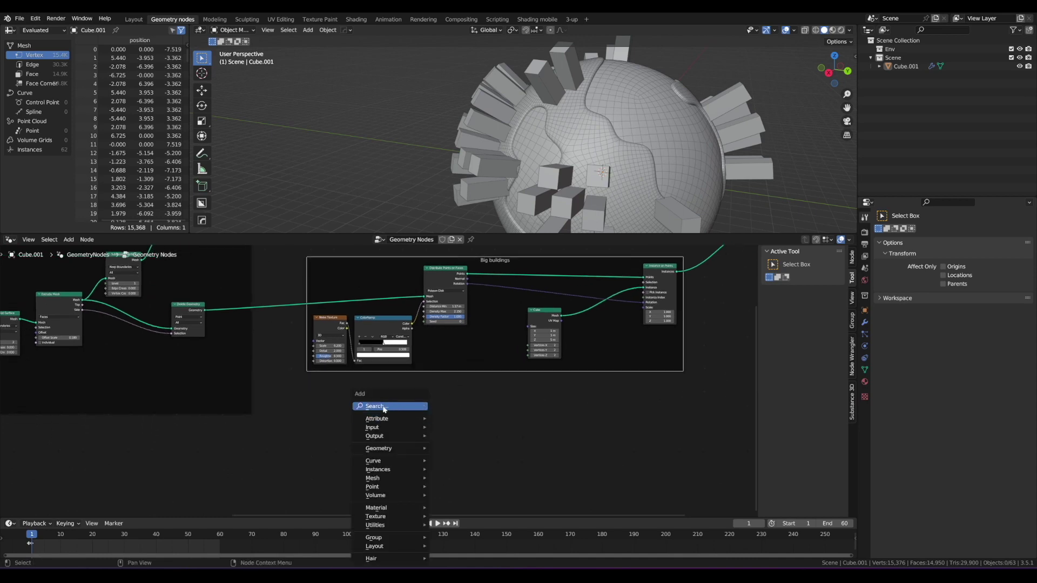
{"action": "left_click", "coordinate": [383, 407]}
{"action": "type", "text": "distr"}
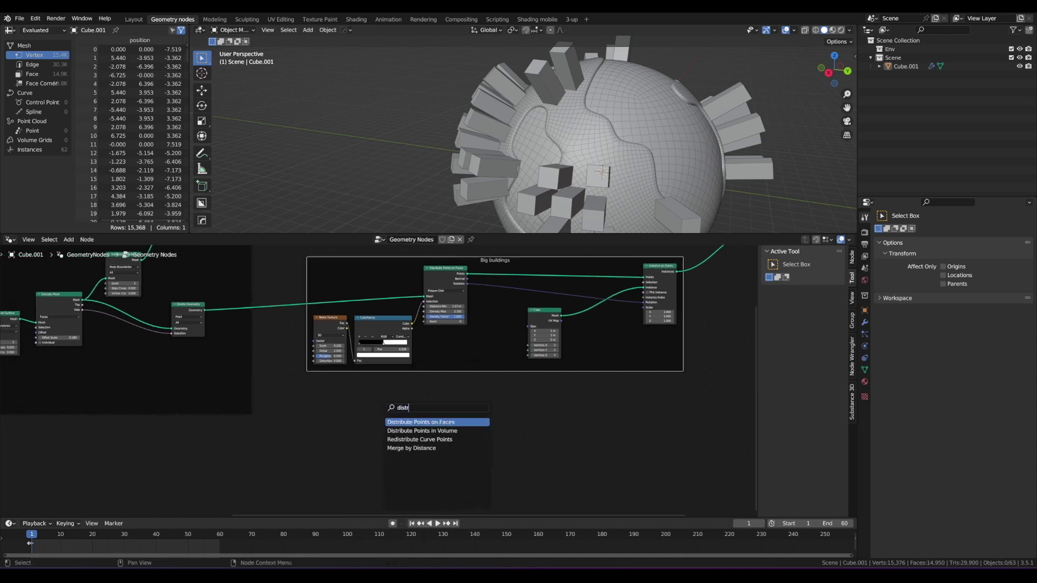
{"action": "key", "text": "Return"}
{"action": "left_click", "coordinate": [447, 433]}
{"action": "scroll", "coordinate": [397, 404], "scroll_direction": "up", "scroll_amount": 1}
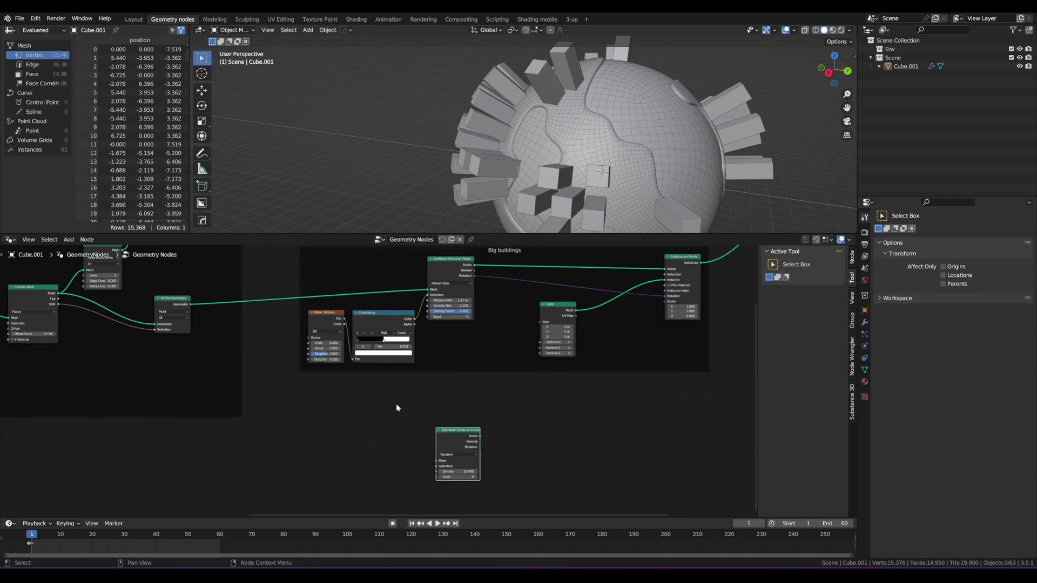
Link Delete Geometry's Geometry output to the new Distribute Points on Faces node's Mesh input
{"action": "left_click_drag", "start_coordinate": [401, 402], "coordinate": [319, 348], "text": "alt"}
{"action": "left_click_drag", "start_coordinate": [170, 297], "coordinate": [176, 303]}
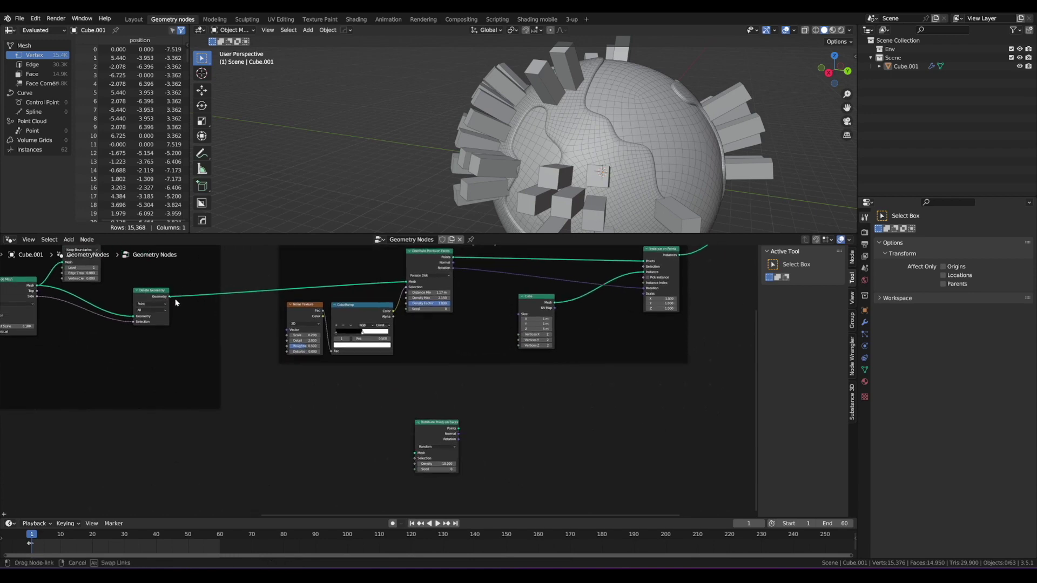
{"action": "left_click_drag", "start_coordinate": [339, 419], "coordinate": [437, 430]}
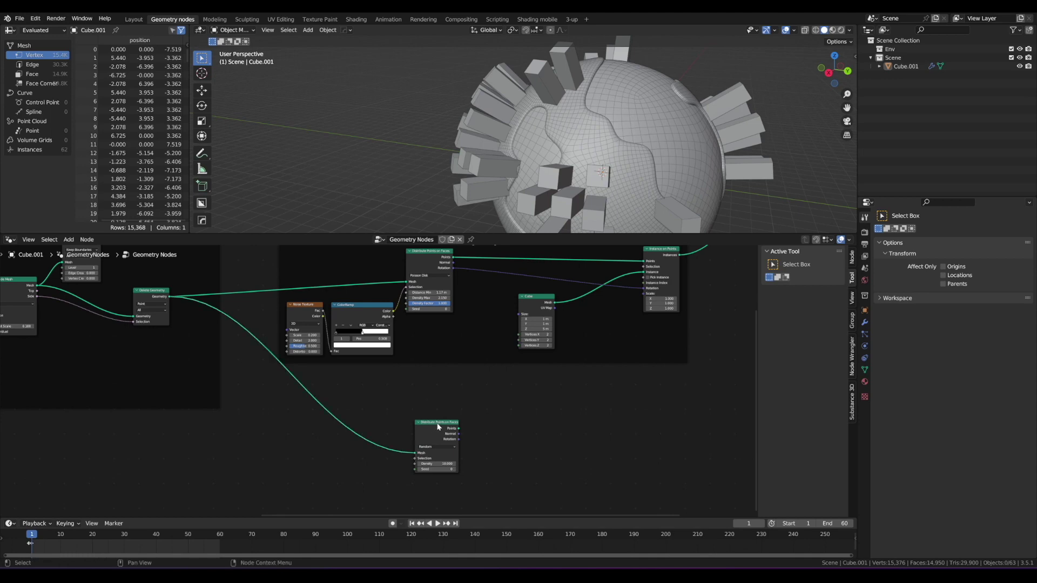
{"action": "scroll", "coordinate": [453, 396], "scroll_direction": "up", "scroll_amount": 1}
{"action": "scroll", "coordinate": [453, 395], "scroll_direction": "down", "scroll_amount": 2}
{"action": "middle_click_drag", "start_coordinate": [453, 394], "coordinate": [443, 390]}
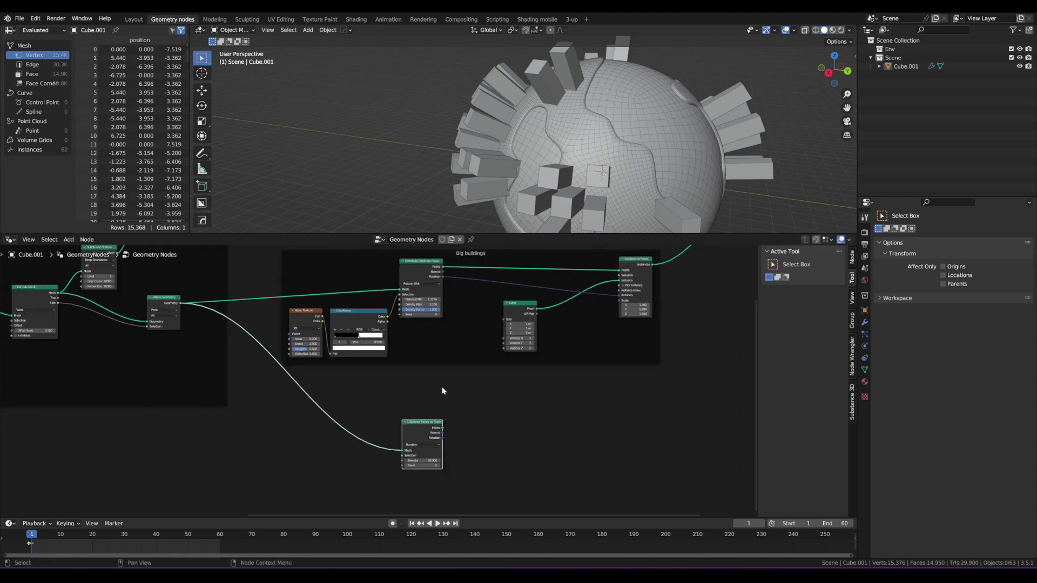
Switch the new Distribute Points on Faces node's distribution method to Poisson Disk
{"action": "scroll", "coordinate": [436, 391], "scroll_direction": "up", "scroll_amount": 1}
{"action": "left_click_drag", "start_coordinate": [430, 426], "coordinate": [430, 425]}
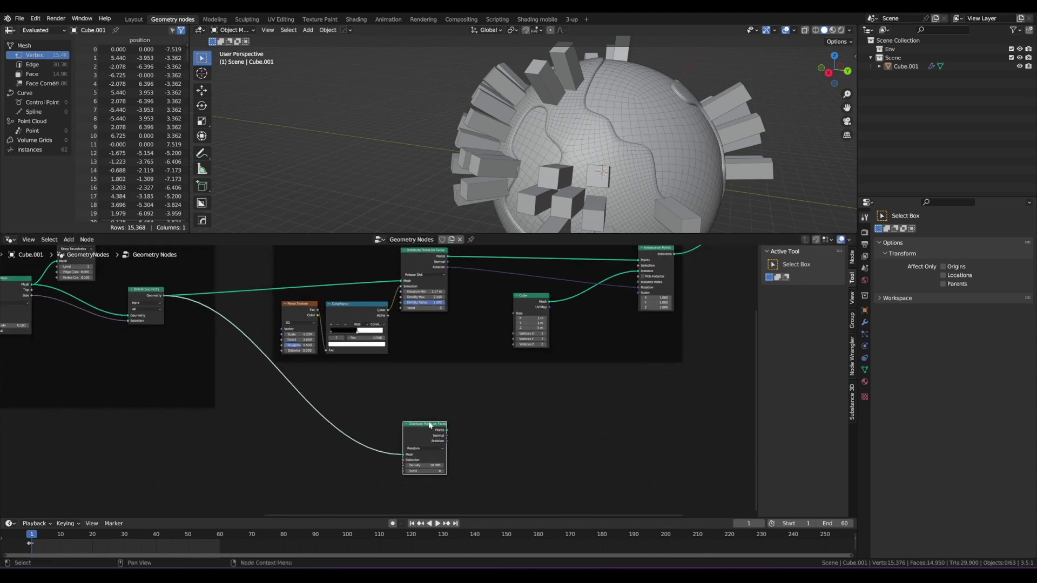
{"action": "left_click", "coordinate": [424, 450]}
{"action": "left_click_drag", "start_coordinate": [446, 451], "coordinate": [452, 450]}
Add an Instance on Points node beside the new Distribute Points on Faces node
{"action": "scroll", "coordinate": [488, 382], "scroll_direction": "down", "scroll_amount": 1}
{"action": "middle_click_drag", "start_coordinate": [488, 382], "coordinate": [426, 389]}
{"action": "left_click", "coordinate": [479, 419]}
{"action": "key", "text": "shift+a"}
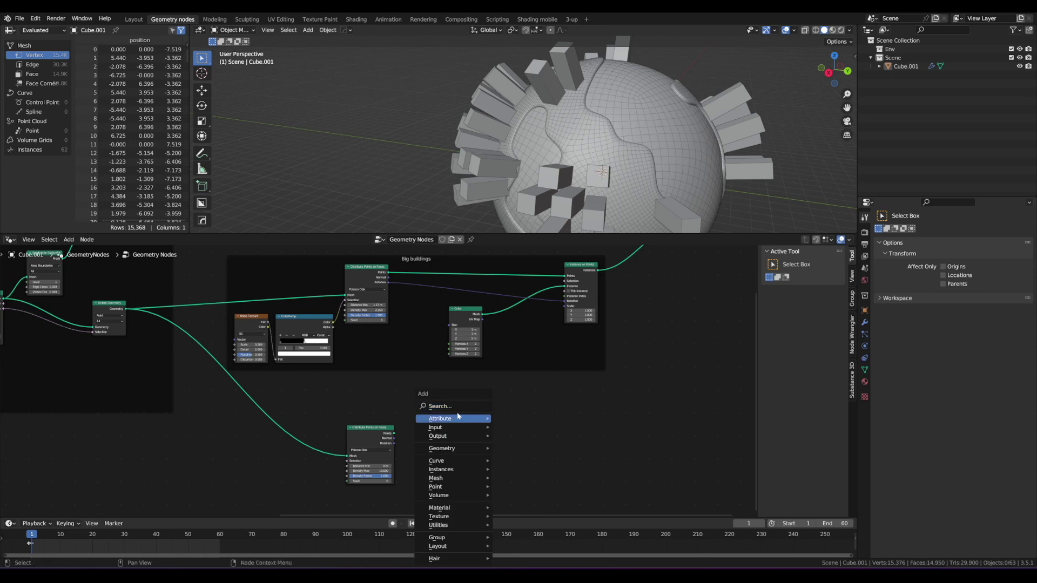
{"action": "left_click", "coordinate": [456, 407]}
{"action": "type", "text": "instna"}
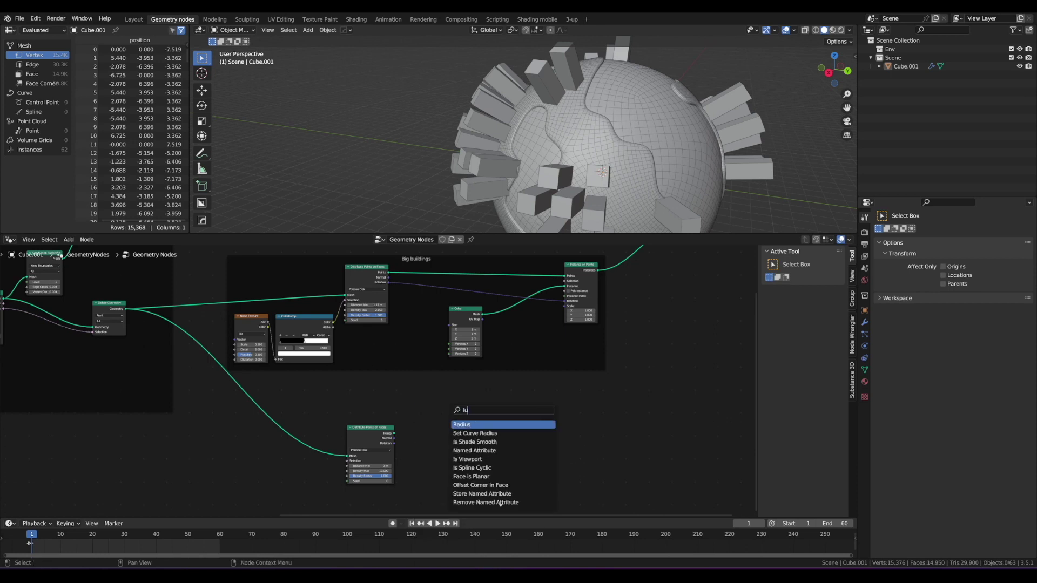
{"action": "key", "text": "Down"}
{"action": "key", "text": "Down"}
{"action": "key", "text": "Down"}
{"action": "key", "text": "Down"}
{"action": "key", "text": "Down"}
{"action": "key", "text": "Return"}
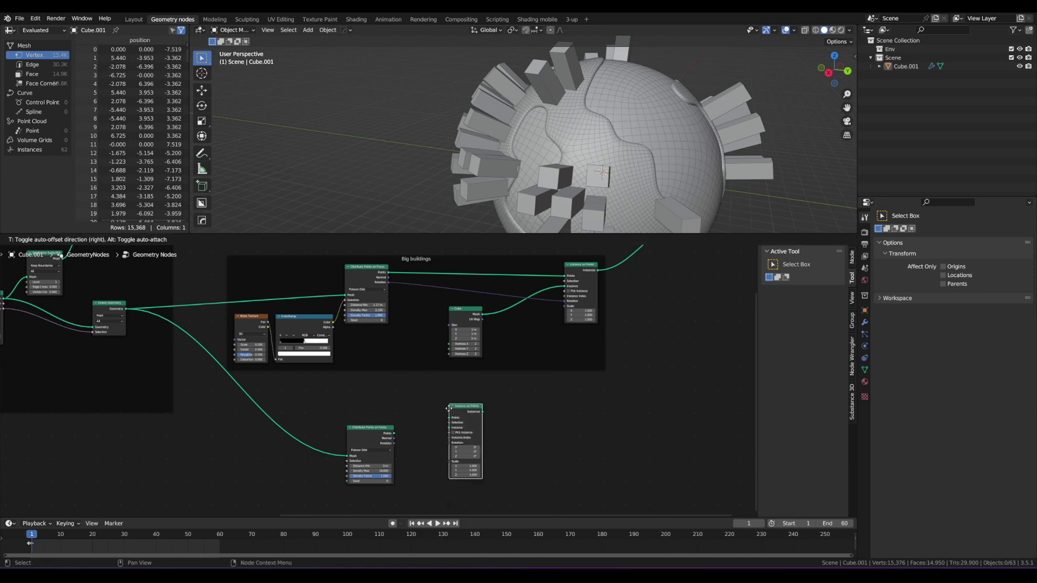
{"action": "left_click", "coordinate": [521, 417]}
Link the lower Distribute Points on Faces node's Points to the new Instance on Points node's Points
{"action": "left_click_drag", "start_coordinate": [422, 399], "coordinate": [405, 394], "text": "alt"}
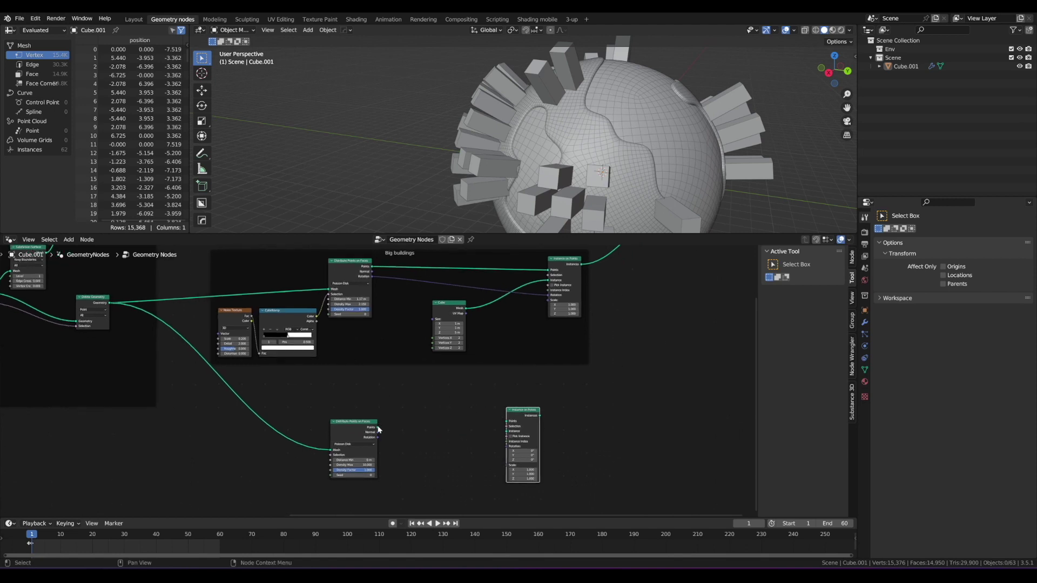
{"action": "left_click_drag", "start_coordinate": [378, 427], "coordinate": [508, 423]}
{"action": "left_click_drag", "start_coordinate": [521, 412], "coordinate": [522, 415]}
Shift Join Geometry and Group Output away from the building nodes, and link the new Instance on Points' Instances into Join Geometry
{"action": "scroll", "coordinate": [648, 359], "scroll_direction": "down", "scroll_amount": 4}
{"action": "middle_click_drag", "start_coordinate": [656, 358], "coordinate": [532, 380]}
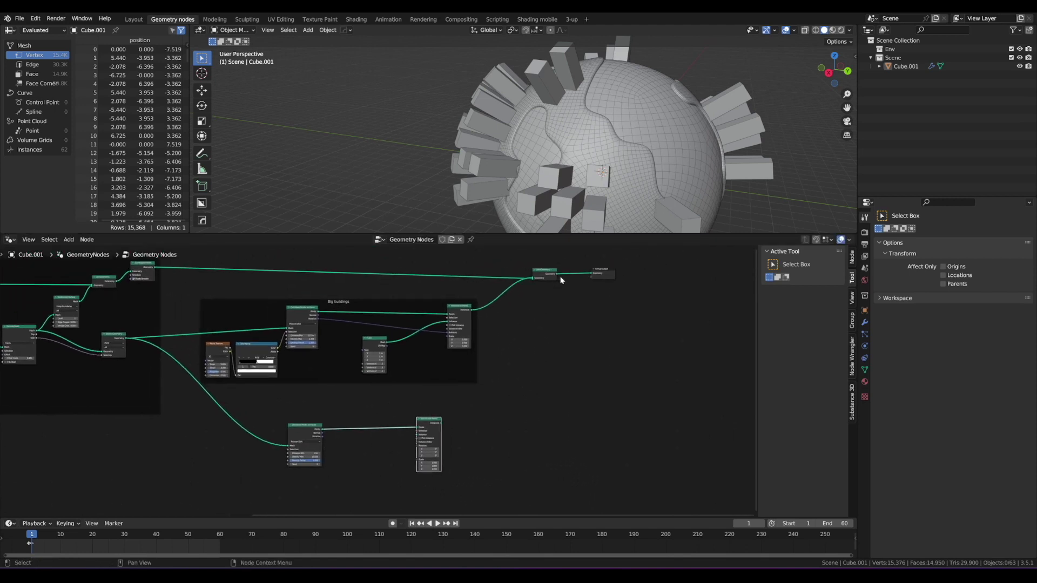
{"action": "left_click_drag", "start_coordinate": [633, 281], "coordinate": [533, 256]}
{"action": "key", "text": "g"}
{"action": "left_click", "coordinate": [578, 256]}
{"action": "left_click", "coordinate": [441, 423]}
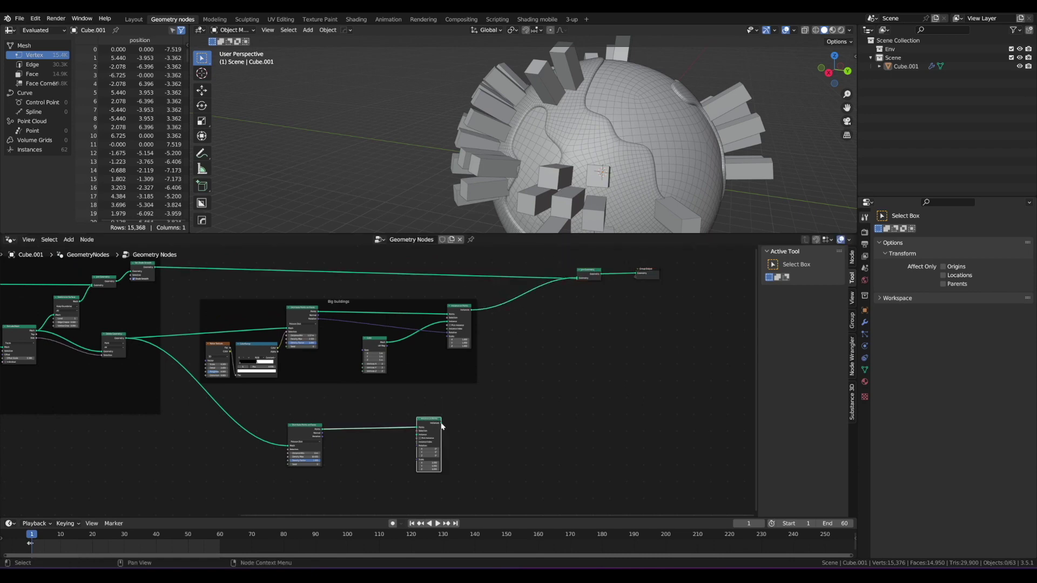
{"action": "left_click_drag", "start_coordinate": [442, 426], "coordinate": [576, 282]}
{"action": "scroll", "coordinate": [502, 385], "scroll_direction": "up", "scroll_amount": 2}
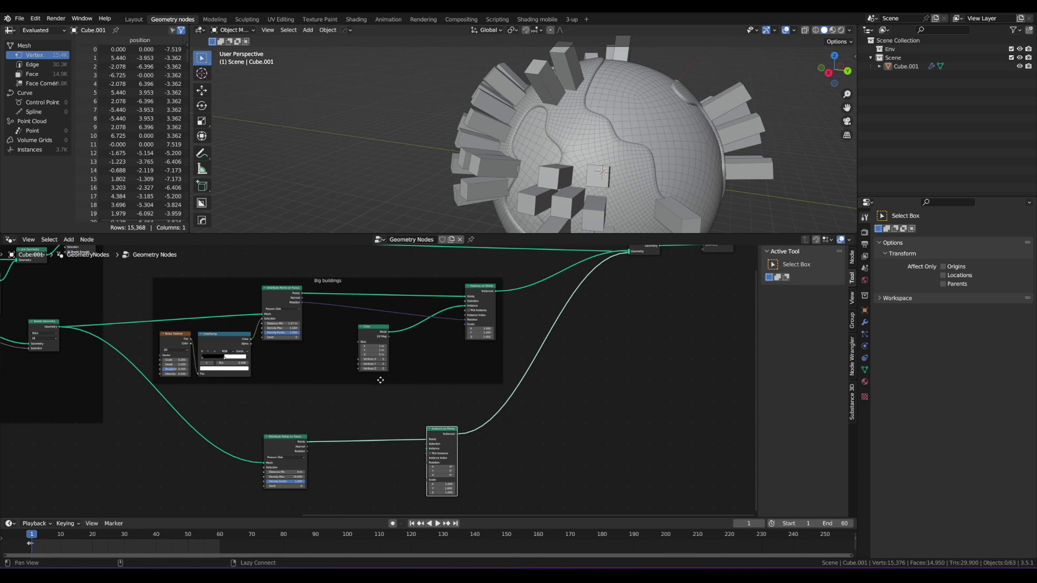
Rearrange the lower Distribute Points on Faces and Instance on Points nodes and group them in a frame labelled "Small buildings"
{"action": "middle_click_drag", "start_coordinate": [380, 381], "coordinate": [484, 350]}
{"action": "scroll", "coordinate": [475, 359], "scroll_direction": "up", "scroll_amount": 1}
{"action": "left_click_drag", "start_coordinate": [401, 423], "coordinate": [356, 430]}
{"action": "left_click_drag", "start_coordinate": [562, 410], "coordinate": [539, 418]}
{"action": "scroll", "coordinate": [438, 364], "scroll_direction": "down", "scroll_amount": 1}
{"action": "left_click_drag", "start_coordinate": [307, 373], "coordinate": [586, 500]}
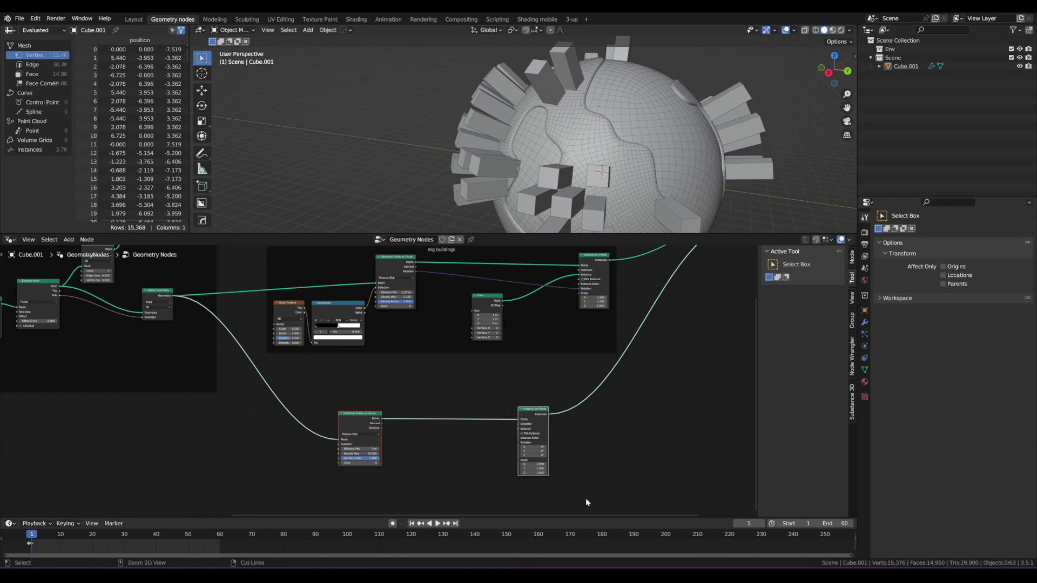
{"action": "key", "text": "ctrl+j"}
{"action": "key", "text": "F2"}
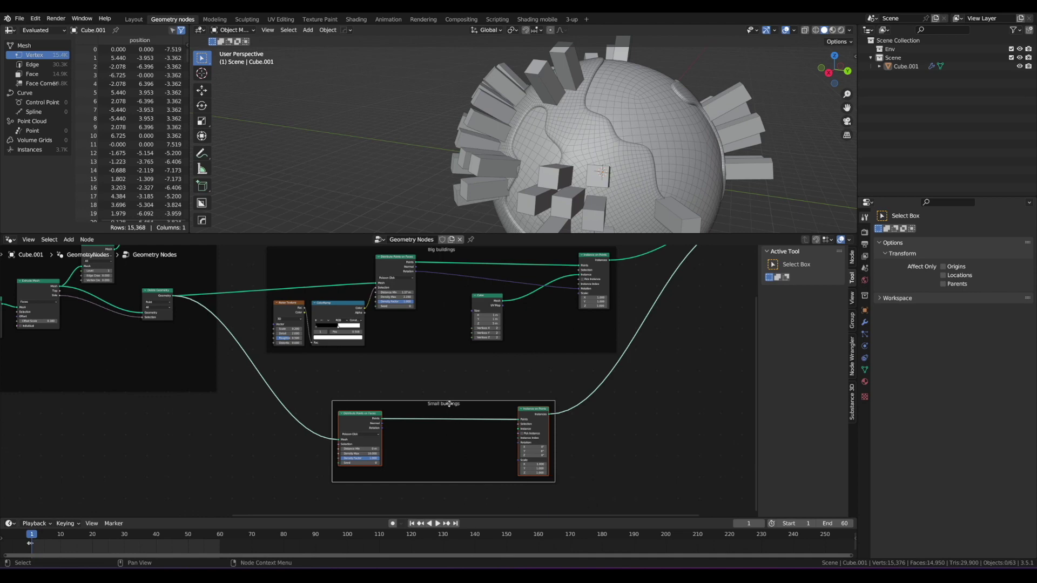
Add a Cube mesh node inside the Small buildings frame, between its two existing nodes
{"action": "scroll", "coordinate": [452, 404], "scroll_direction": "up", "scroll_amount": 2}
{"action": "left_click_drag", "start_coordinate": [452, 403], "coordinate": [431, 376], "text": "alt"}
{"action": "scroll", "coordinate": [432, 388], "scroll_direction": "down", "scroll_amount": 1}
{"action": "scroll", "coordinate": [435, 387], "scroll_direction": "up", "scroll_amount": 1}
{"action": "key", "text": "shift+a"}
{"action": "left_click", "coordinate": [393, 406]}
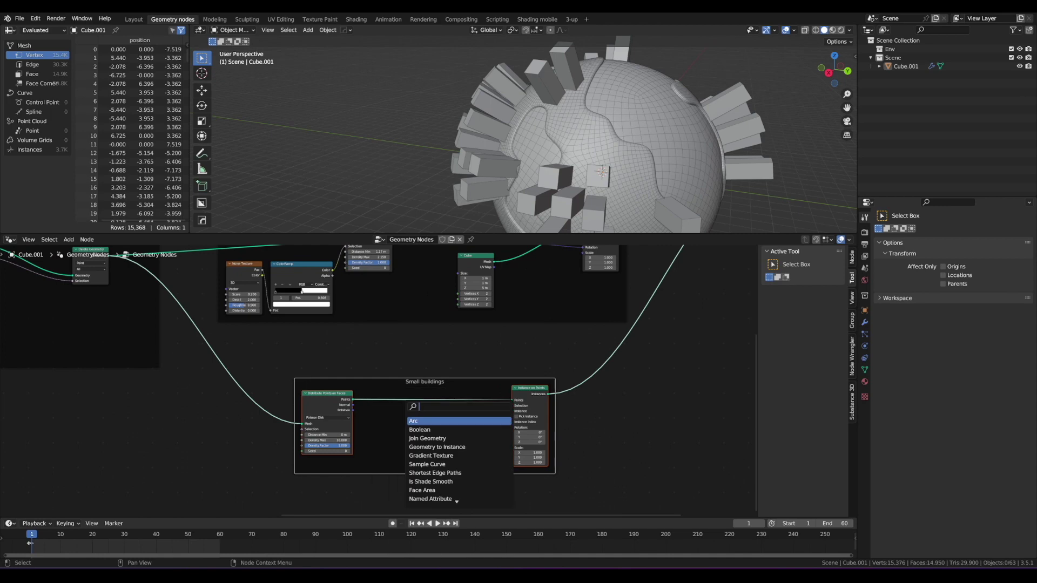
{"action": "type", "text": "cube"}
{"action": "key", "text": "Return"}
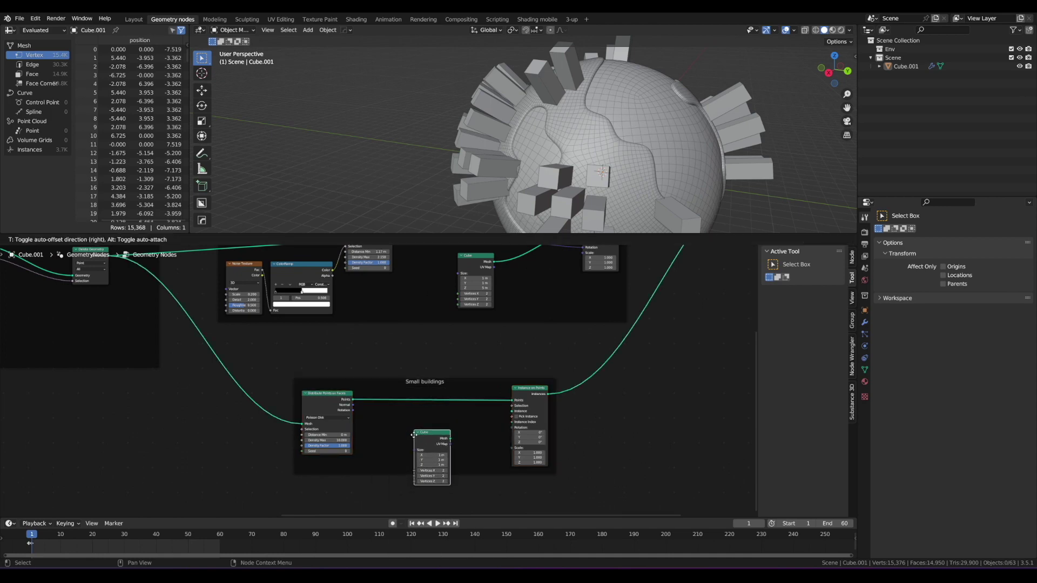
{"action": "left_click", "coordinate": [419, 441]}
Set the new Cube node's X, Y and Z size to 0.25 m
{"action": "scroll", "coordinate": [424, 426], "scroll_direction": "up", "scroll_amount": 2}
{"action": "left_click_drag", "start_coordinate": [444, 447], "coordinate": [412, 353], "text": "alt"}
{"action": "scroll", "coordinate": [439, 386], "scroll_direction": "down", "scroll_amount": 1}
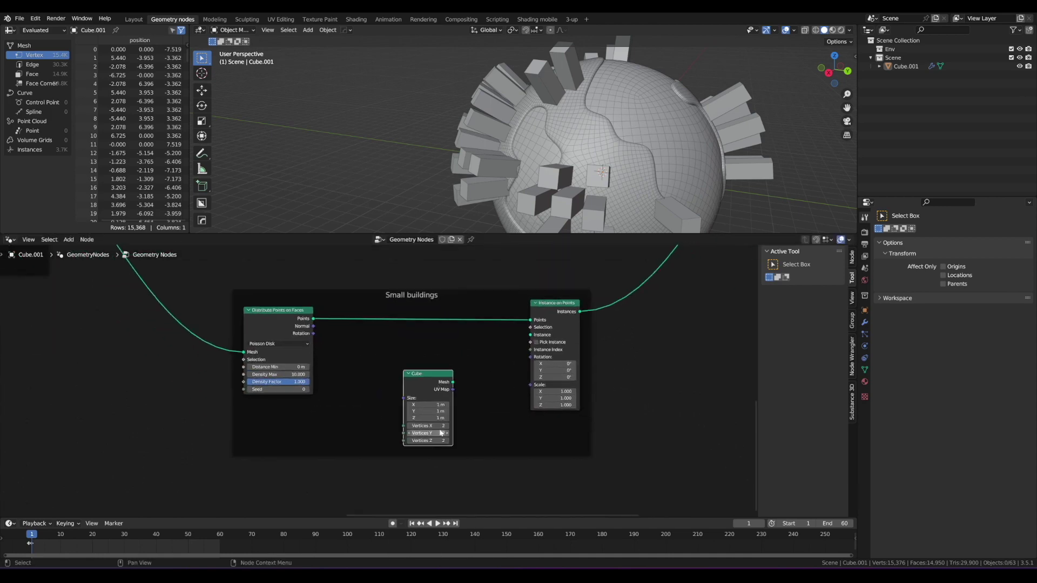
{"action": "scroll", "coordinate": [449, 416], "scroll_direction": "up", "scroll_amount": 2}
{"action": "left_click_drag", "start_coordinate": [454, 409], "coordinate": [454, 425]}
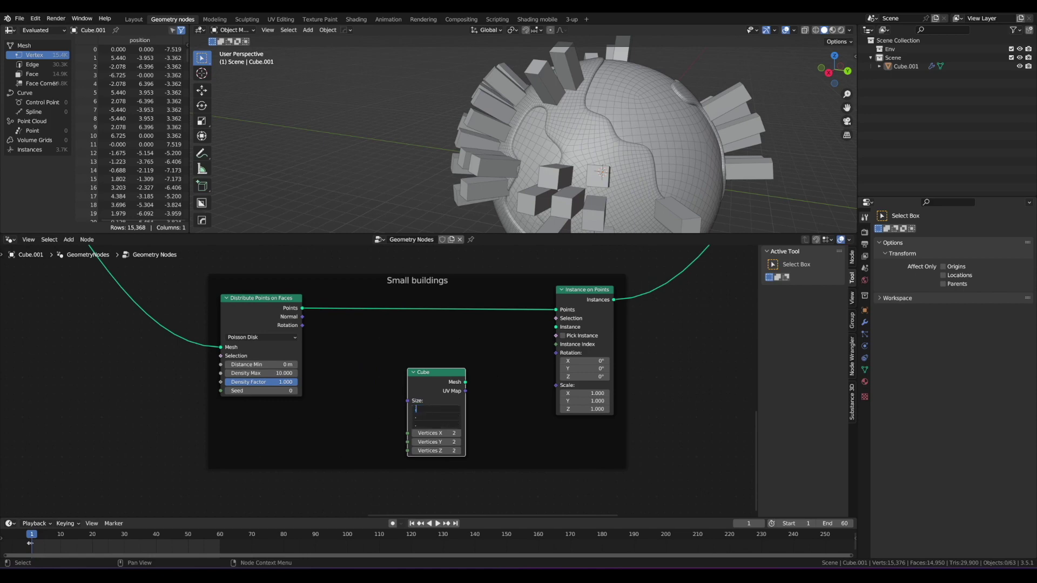
{"action": "key", "text": "Return"}
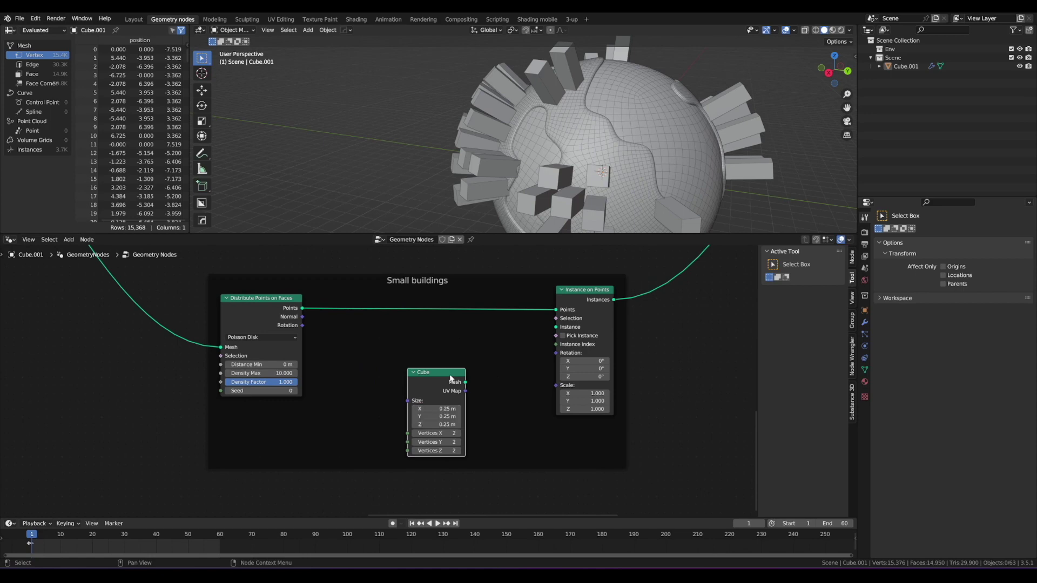
Link the small Cube's Mesh to its Instance on Points' Instance input and check the small buildings on the planet
{"action": "left_click_drag", "start_coordinate": [451, 379], "coordinate": [468, 395]}
{"action": "left_click_drag", "start_coordinate": [543, 328], "coordinate": [557, 328]}
{"action": "scroll", "coordinate": [524, 357], "scroll_direction": "down", "scroll_amount": 3}
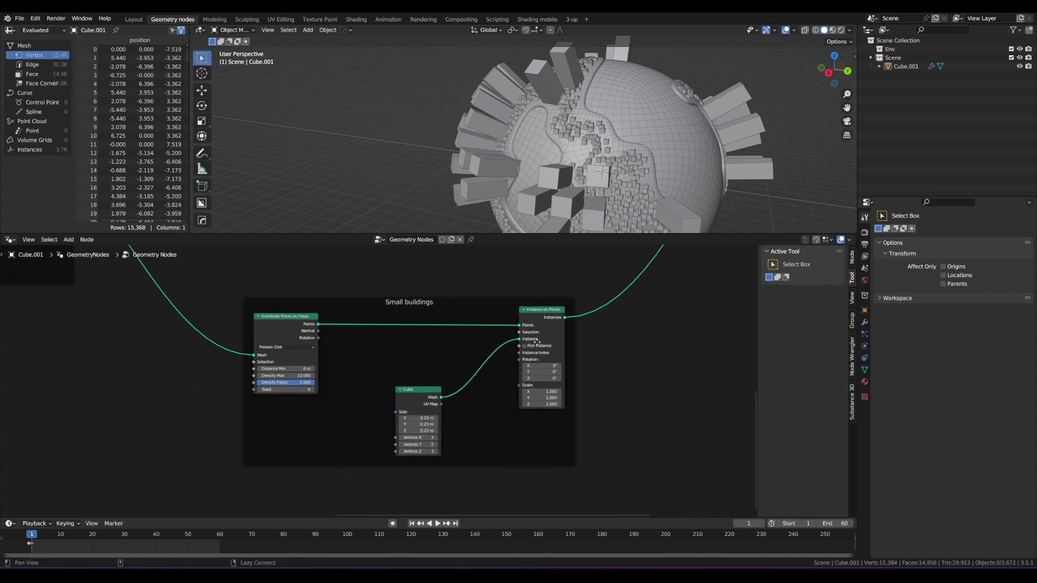
{"action": "middle_click_drag", "start_coordinate": [521, 345], "coordinate": [516, 359]}
{"action": "mouse_move", "coordinate": [599, 133]}
{"action": "middle_mouse_down"}
{"action": "mouse_move", "coordinate": [654, 145]}
{"action": "mouse_move", "coordinate": [536, 144]}
{"action": "mouse_move", "coordinate": [543, 101]}
{"action": "mouse_move", "coordinate": [604, 121]}
{"action": "middle_mouse_up"}
{"action": "scroll", "coordinate": [605, 122], "scroll_direction": "down", "scroll_amount": 1}
{"action": "scroll", "coordinate": [605, 122], "scroll_direction": "up", "scroll_amount": 2}
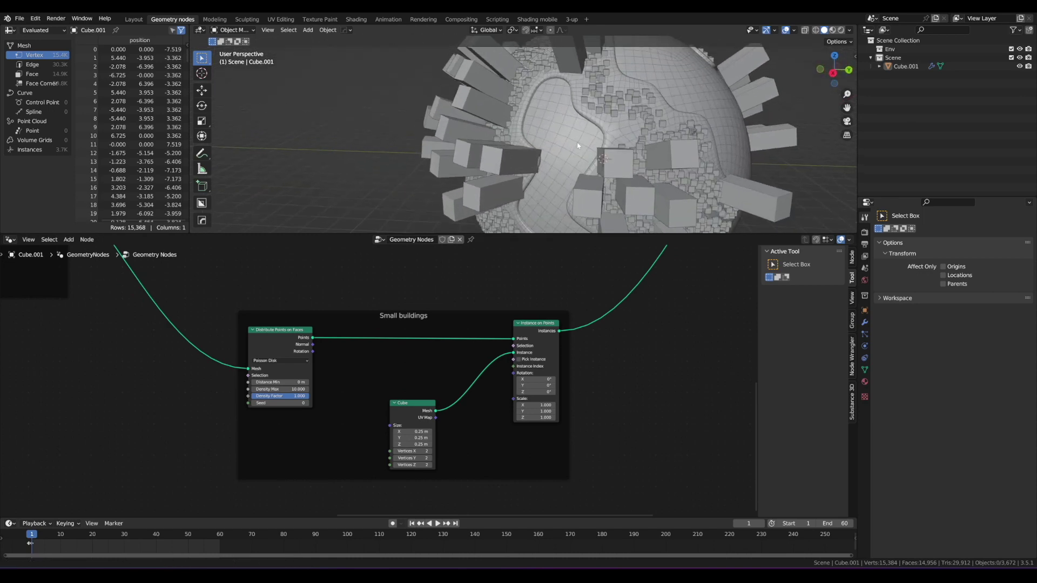
Link the Small buildings frame's Distribute Points on Faces Rotation to the Instance on Points' Rotation input
{"action": "scroll", "coordinate": [511, 326], "scroll_direction": "down", "scroll_amount": 5}
{"action": "left_click_drag", "start_coordinate": [511, 327], "coordinate": [530, 369], "text": "alt"}
{"action": "scroll", "coordinate": [499, 372], "scroll_direction": "up", "scroll_amount": 2}
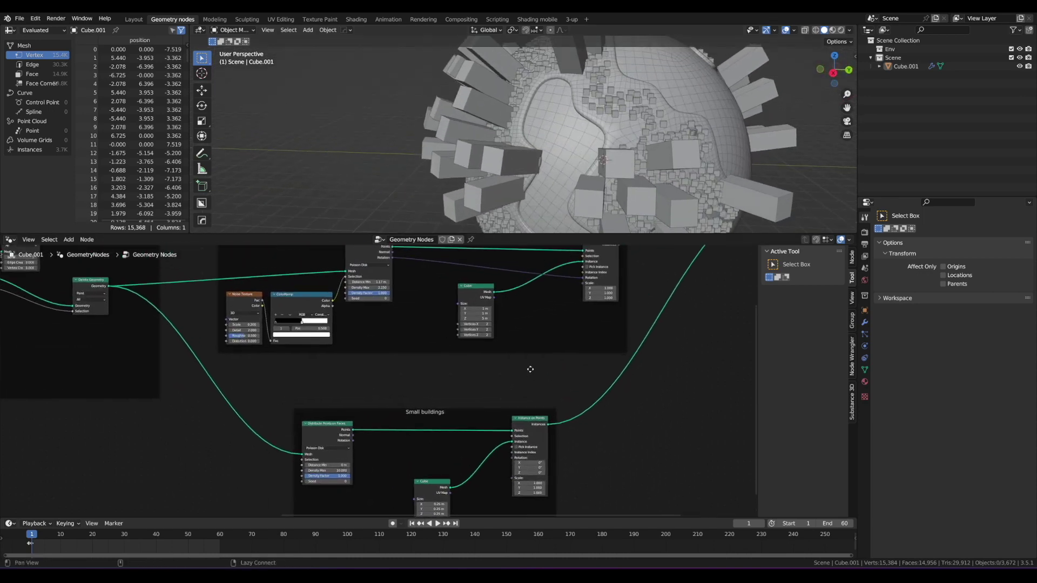
{"action": "scroll", "coordinate": [524, 373], "scroll_direction": "down", "scroll_amount": 3}
{"action": "scroll", "coordinate": [480, 398], "scroll_direction": "up", "scroll_amount": 2}
{"action": "middle_click_drag", "start_coordinate": [477, 398], "coordinate": [469, 388]}
{"action": "scroll", "coordinate": [468, 387], "scroll_direction": "up", "scroll_amount": 4}
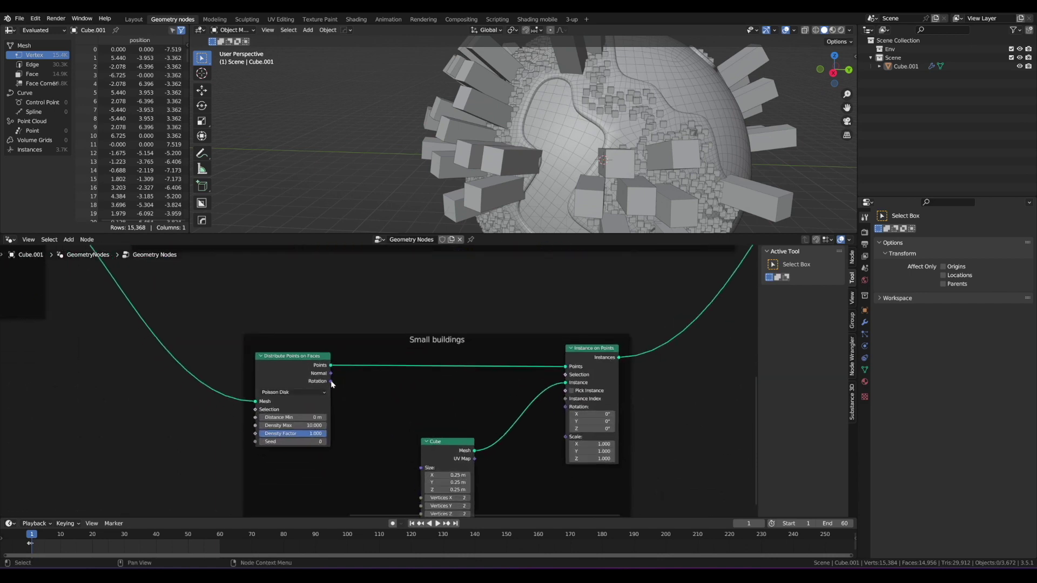
{"action": "left_click_drag", "start_coordinate": [331, 381], "coordinate": [564, 408]}
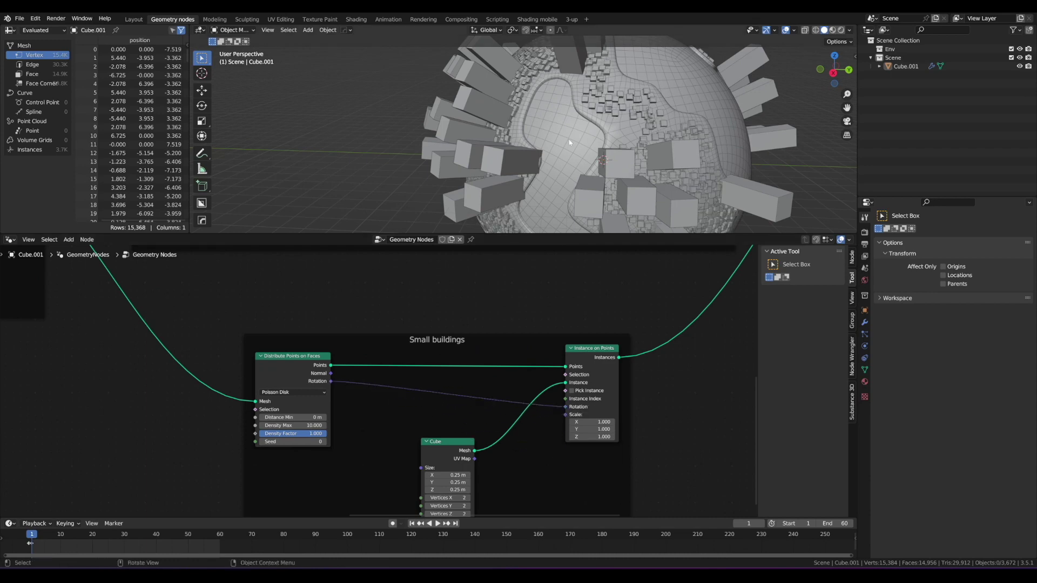
{"action": "middle_click_drag", "start_coordinate": [557, 118], "coordinate": [524, 129]}
Set the small buildings' Distribute Points on Faces Distance Min to 0.32 m and check the spacing around the planet
{"action": "scroll", "coordinate": [379, 381], "scroll_direction": "up", "scroll_amount": 3}
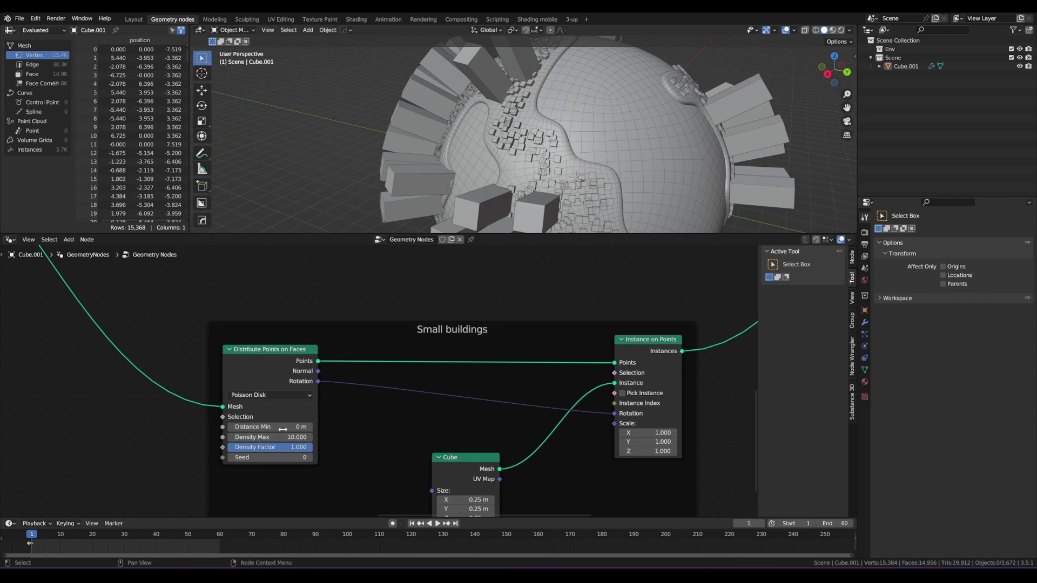
{"action": "left_click_drag", "start_coordinate": [282, 429], "coordinate": [295, 427], "text": "shift"}
{"action": "scroll", "coordinate": [447, 290], "scroll_direction": "down", "scroll_amount": 2}
{"action": "middle_click_drag", "start_coordinate": [479, 144], "coordinate": [502, 134]}
{"action": "scroll", "coordinate": [510, 138], "scroll_direction": "down", "scroll_amount": 4}
{"action": "scroll", "coordinate": [505, 137], "scroll_direction": "up", "scroll_amount": 4}
{"action": "scroll", "coordinate": [499, 131], "scroll_direction": "down", "scroll_amount": 3}
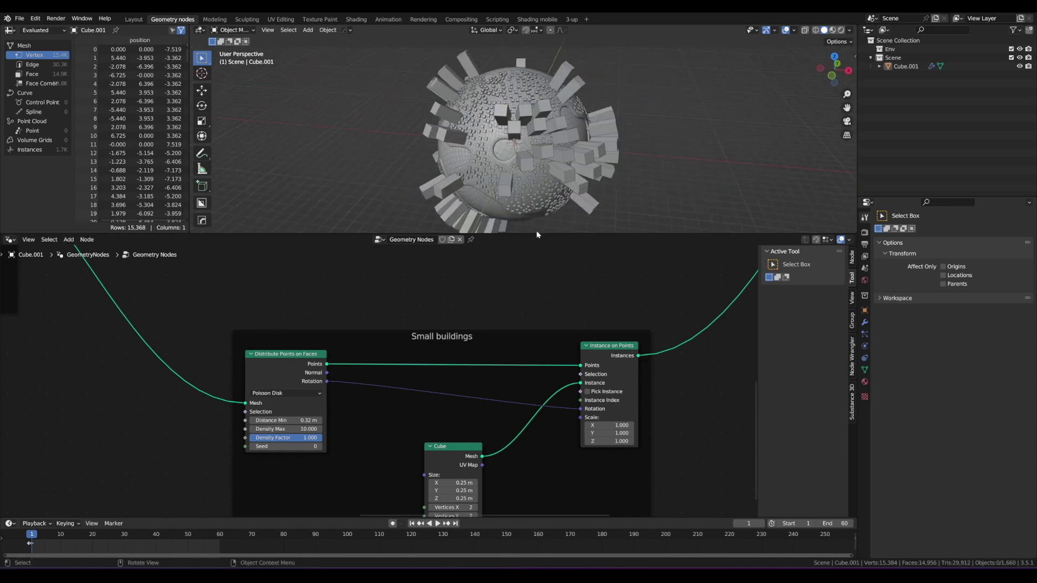
Enlarge the 3D viewport's height and reposition the Small buildings frame beneath the Big buildings frame
{"action": "left_click_drag", "start_coordinate": [537, 234], "coordinate": [537, 290]}
{"action": "mouse_move", "coordinate": [540, 178]}
{"action": "middle_mouse_down"}
{"action": "mouse_move", "coordinate": [558, 167]}
{"action": "mouse_move", "coordinate": [546, 163]}
{"action": "middle_mouse_up"}
{"action": "scroll", "coordinate": [543, 166], "scroll_direction": "up", "scroll_amount": 1}
{"action": "scroll", "coordinate": [540, 381], "scroll_direction": "down", "scroll_amount": 12}
{"action": "middle_click_drag", "start_coordinate": [518, 358], "coordinate": [538, 370]}
{"action": "left_click_drag", "start_coordinate": [438, 405], "coordinate": [411, 399]}
{"action": "scroll", "coordinate": [413, 395], "scroll_direction": "down", "scroll_amount": 3}
{"action": "middle_click_drag", "start_coordinate": [416, 384], "coordinate": [427, 388]}
{"action": "scroll", "coordinate": [438, 381], "scroll_direction": "up", "scroll_amount": 1}
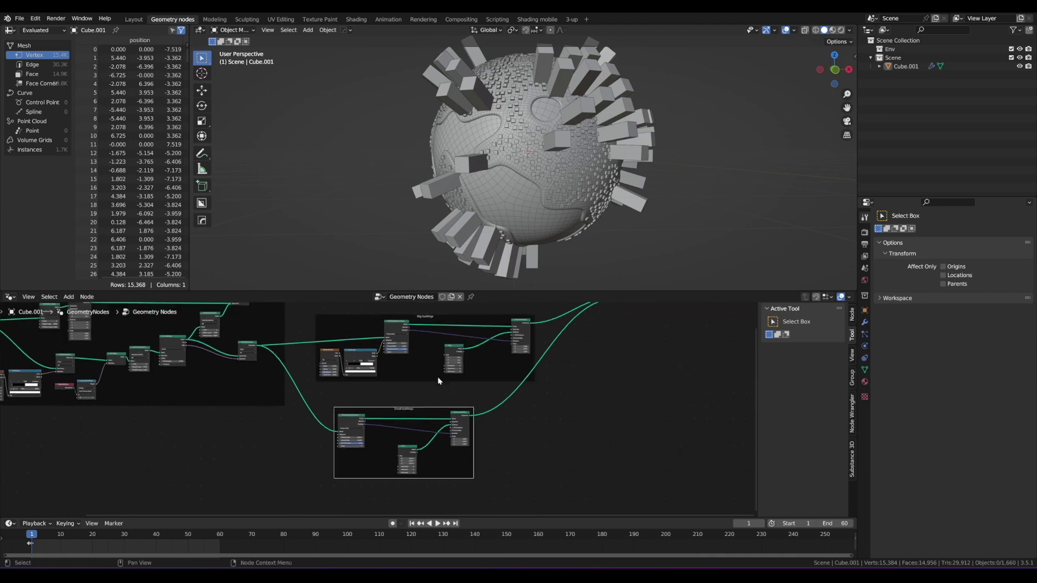
{"action": "scroll", "coordinate": [438, 380], "scroll_direction": "up", "scroll_amount": 1}
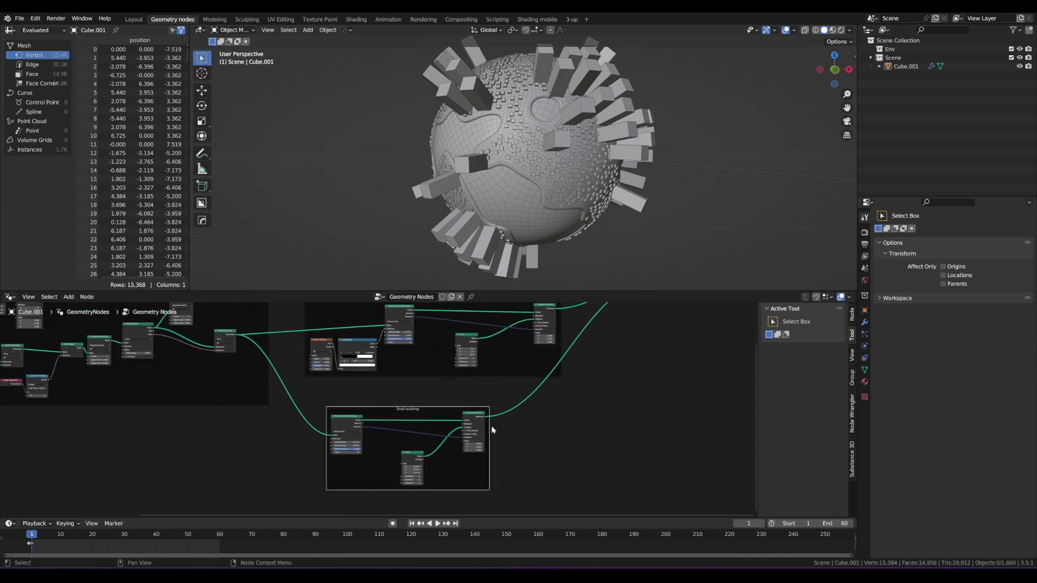
{"action": "scroll", "coordinate": [436, 391], "scroll_direction": "up", "scroll_amount": 1}
{"action": "scroll", "coordinate": [435, 419], "scroll_direction": "down", "scroll_amount": 1}
{"action": "left_click_drag", "start_coordinate": [417, 410], "coordinate": [437, 402]}
Circle the Big buildings frame's Noise Texture and ColorRamp nodes with an annotation, and erase the annotation
{"action": "scroll", "coordinate": [432, 391], "scroll_direction": "up", "scroll_amount": 2}
{"action": "middle_click_drag", "start_coordinate": [365, 322], "coordinate": [433, 397]}
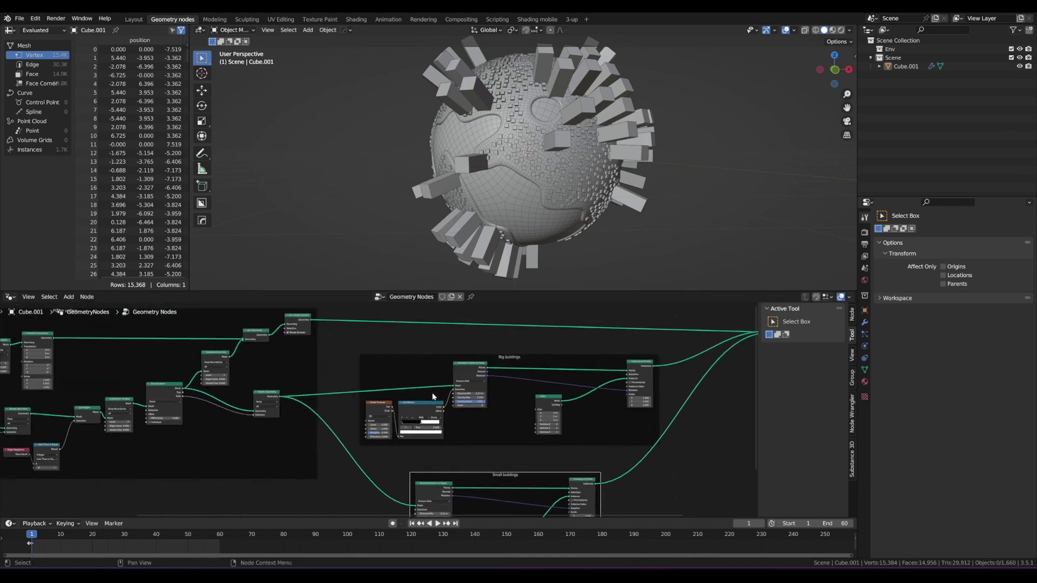
{"action": "scroll", "coordinate": [434, 397], "scroll_direction": "up", "scroll_amount": 1}
{"action": "left_click_drag", "start_coordinate": [377, 369], "coordinate": [448, 478]}
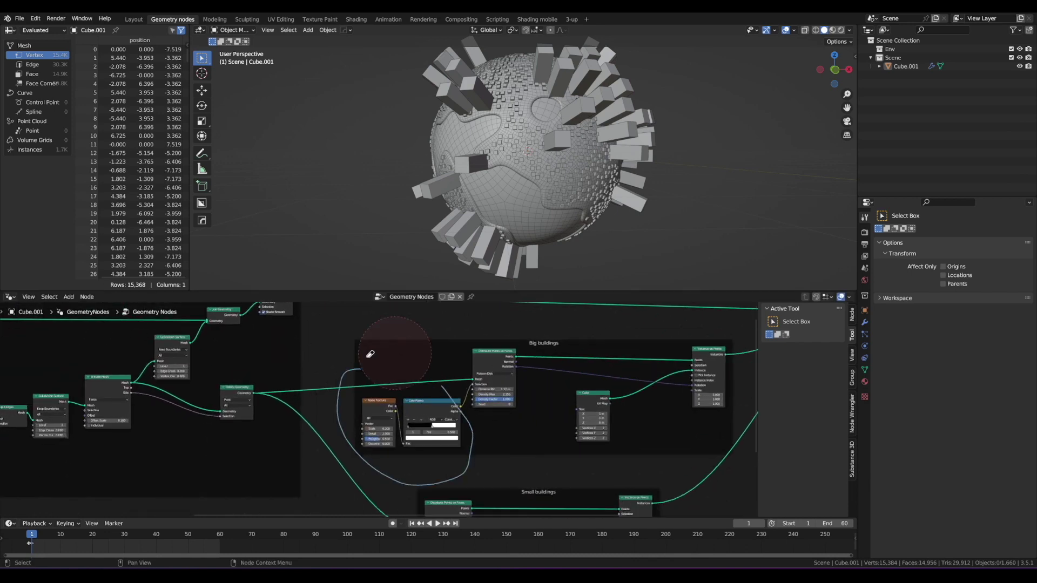
{"action": "left_click_drag", "start_coordinate": [371, 352], "coordinate": [447, 374], "text": "ctrl"}
Add a Noise Texture node to the Small buildings frame, below and before its Distribute Points on Faces node
{"action": "mouse_move", "coordinate": [517, 221]}
{"action": "middle_mouse_down"}
{"action": "mouse_move", "coordinate": [517, 151]}
{"action": "mouse_move", "coordinate": [494, 129]}
{"action": "mouse_move", "coordinate": [546, 171]}
{"action": "mouse_move", "coordinate": [537, 216]}
{"action": "middle_mouse_up"}
{"action": "left_click_drag", "start_coordinate": [386, 481], "coordinate": [385, 409], "text": "alt"}
{"action": "scroll", "coordinate": [385, 409], "scroll_direction": "up", "scroll_amount": 4}
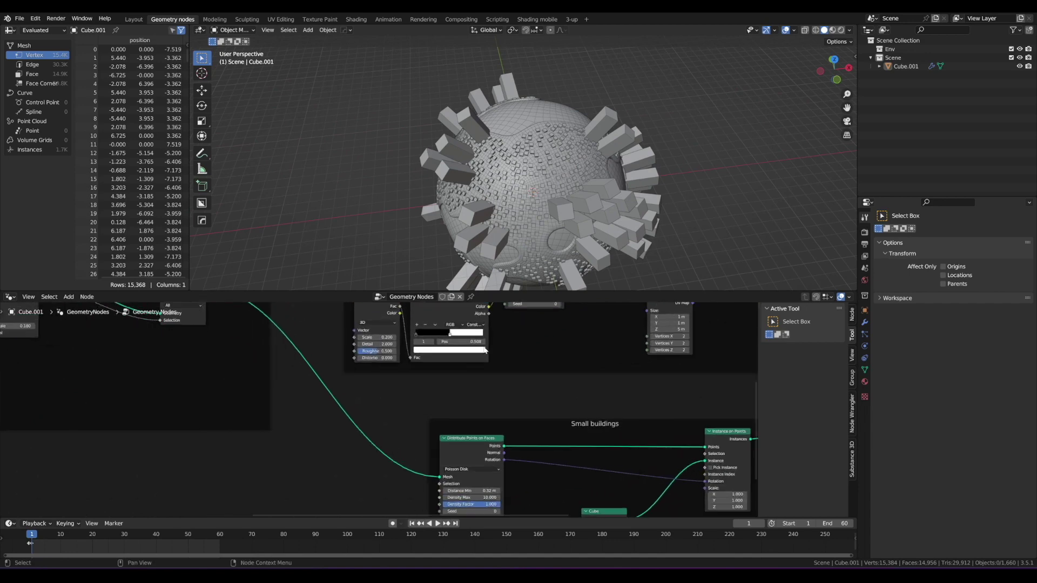
{"action": "left_click_drag", "start_coordinate": [516, 424], "coordinate": [525, 336], "text": "alt"}
{"action": "left_click", "coordinate": [567, 336]}
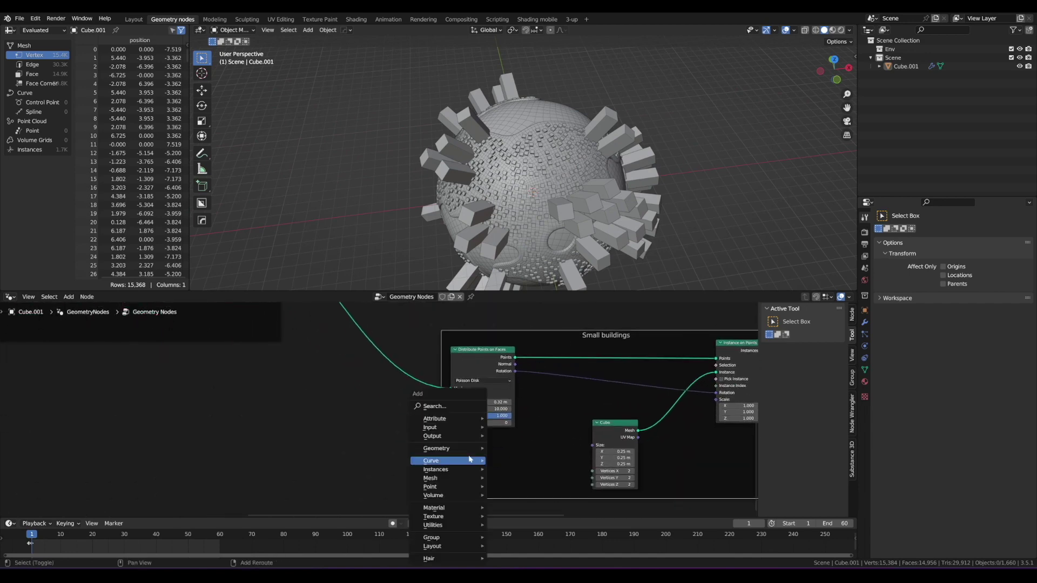
{"action": "key", "text": "shift+a"}
{"action": "left_click", "coordinate": [442, 407]}
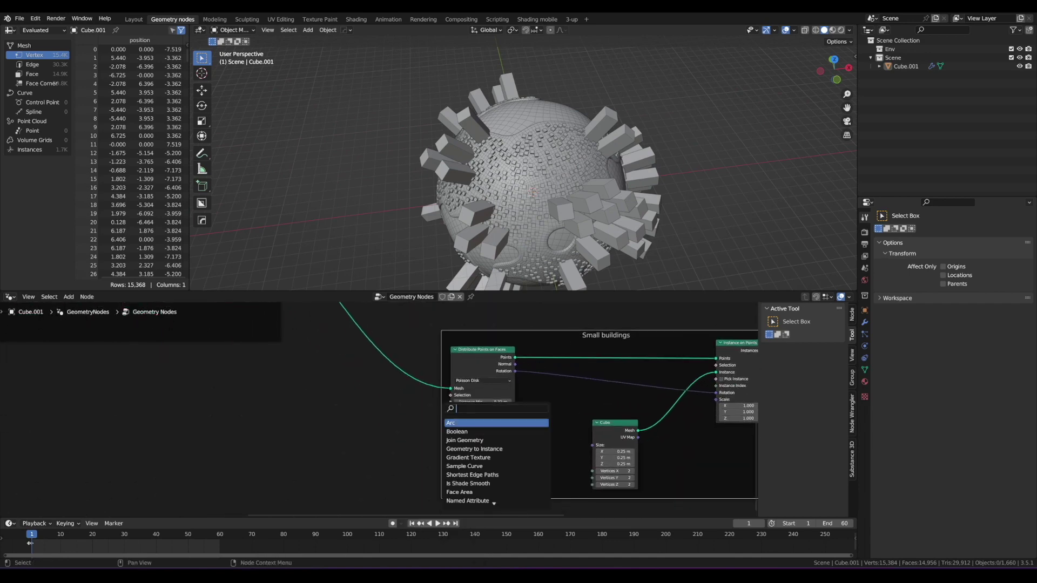
{"action": "type", "text": "noise"}
{"action": "key", "text": "Return"}
{"action": "left_click", "coordinate": [444, 440]}
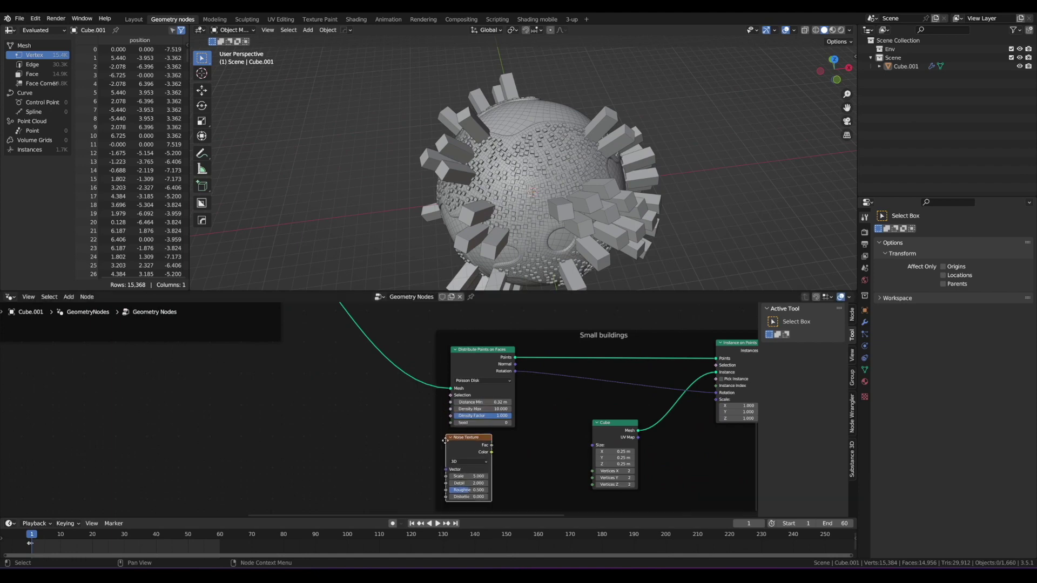
{"action": "left_click_drag", "start_coordinate": [461, 441], "coordinate": [417, 459]}
Add a ColorRamp fed by the new Noise Texture's Fac and set its interpolation to Constant
{"action": "type", "text": "ramp"}
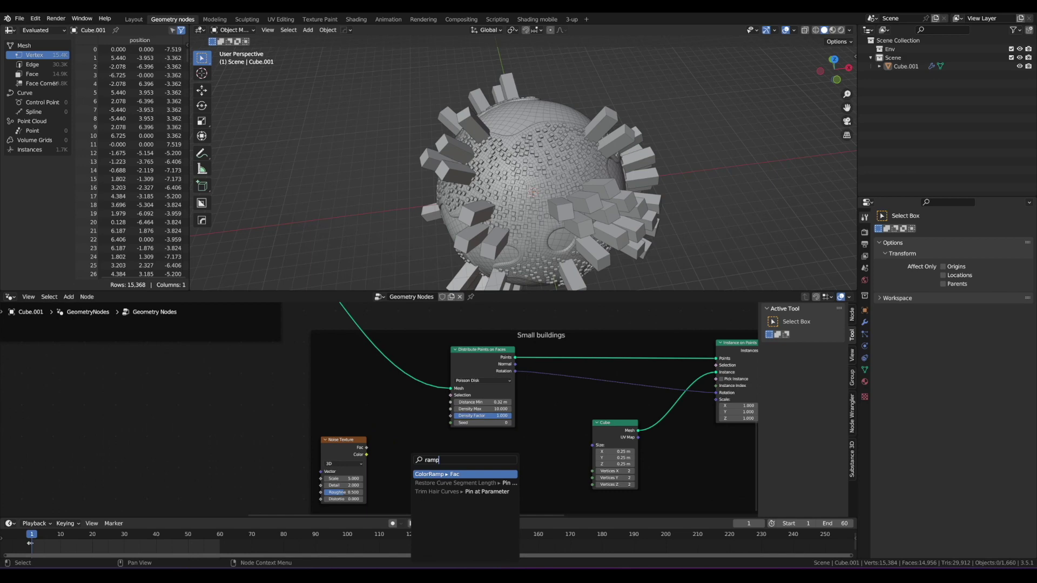
{"action": "key", "text": "Return"}
{"action": "left_click", "coordinate": [427, 460]}
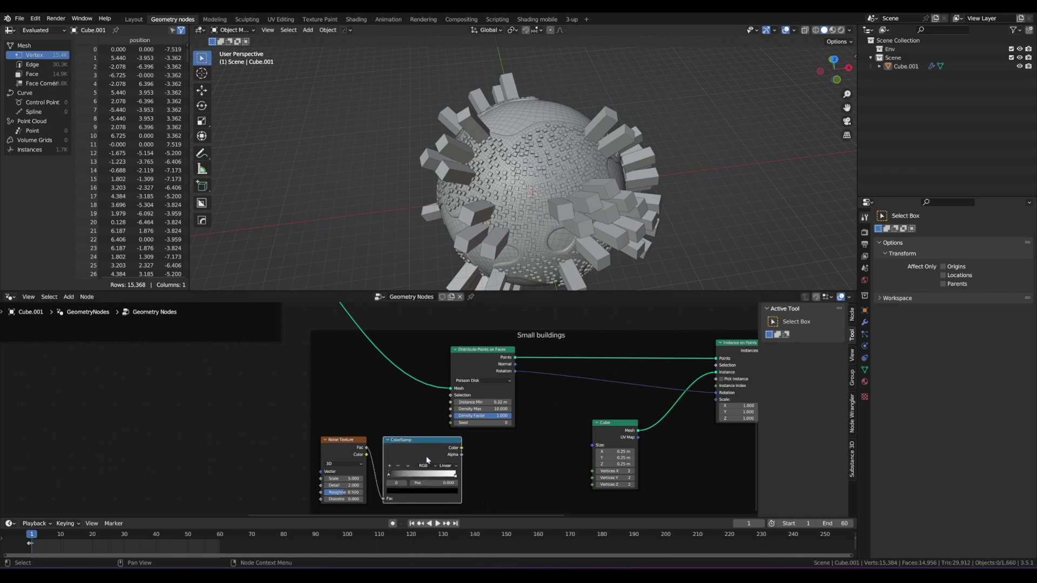
{"action": "left_click", "coordinate": [450, 467]}
{"action": "left_click", "coordinate": [456, 500]}
Link the ColorRamp's Color to the small buildings' Distribute Points on Faces Selection and shift both noise nodes away from it
{"action": "left_click_drag", "start_coordinate": [344, 415], "coordinate": [450, 397]}
{"action": "key", "text": "g"}
{"action": "left_click", "coordinate": [364, 463]}
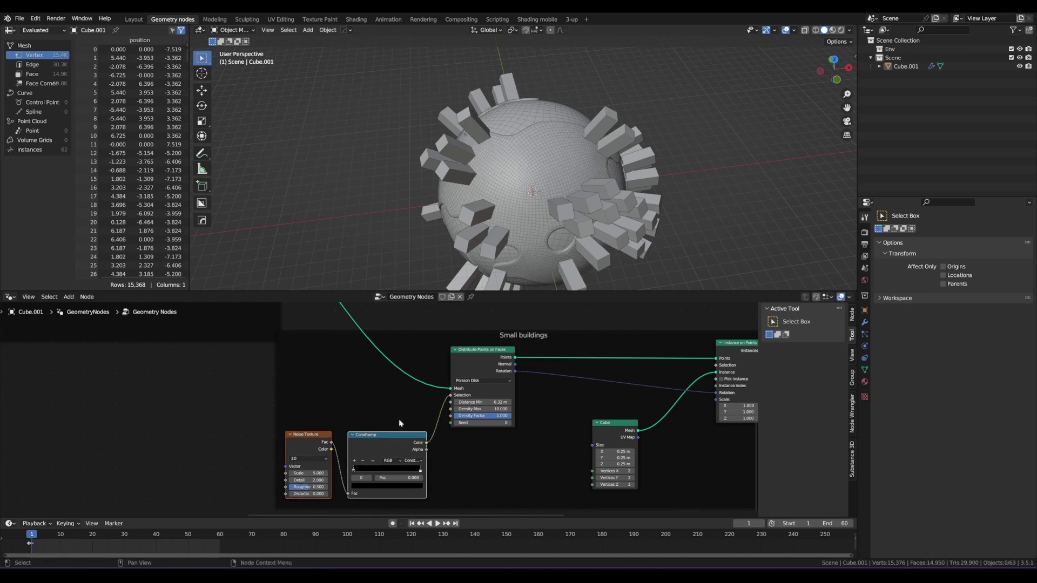
Move the small buildings ColorRamp's white stop to about 0.457 and inspect the small buildings' clustering
{"action": "left_click_drag", "start_coordinate": [509, 194], "coordinate": [525, 184], "text": "alt"}
{"action": "scroll", "coordinate": [391, 417], "scroll_direction": "up", "scroll_amount": 2}
{"action": "left_click_drag", "start_coordinate": [388, 418], "coordinate": [408, 393], "text": "alt"}
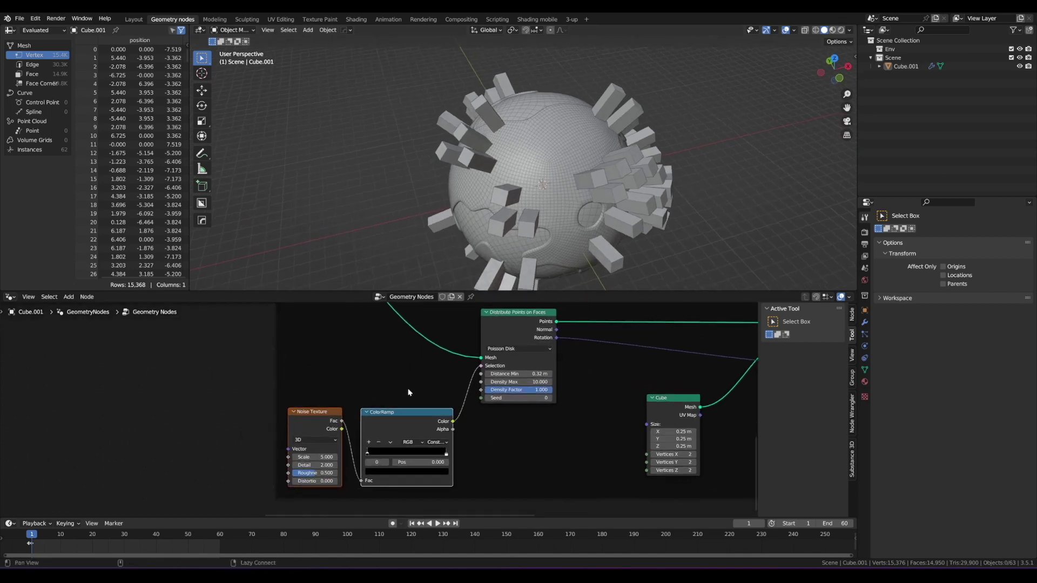
{"action": "left_click", "coordinate": [446, 455]}
{"action": "left_click_drag", "start_coordinate": [438, 456], "coordinate": [405, 456]}
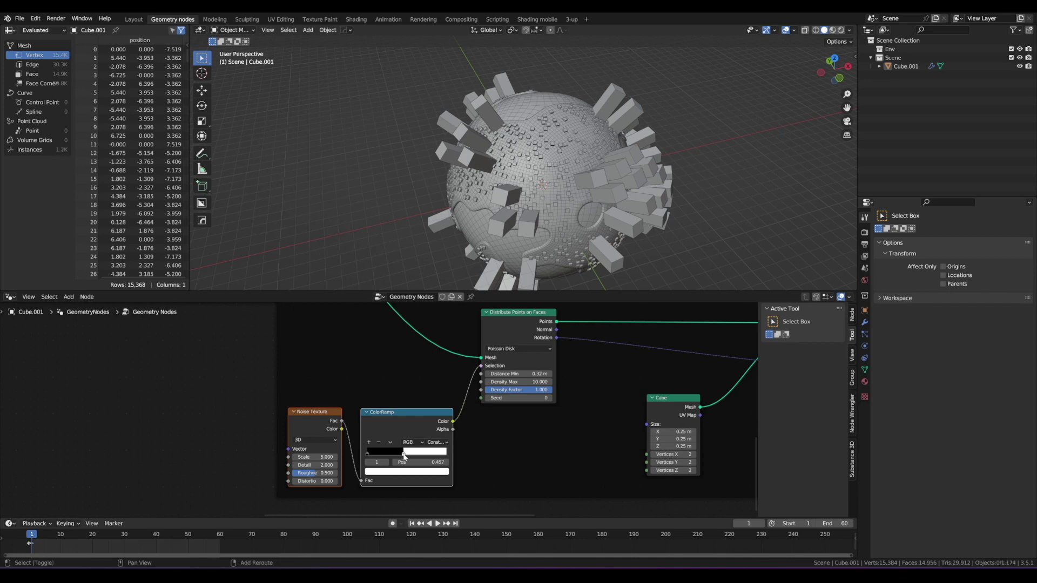
{"action": "middle_click_drag", "start_coordinate": [502, 211], "coordinate": [319, 167]}
{"action": "scroll", "coordinate": [572, 155], "scroll_direction": "up", "scroll_amount": 4}
{"action": "scroll", "coordinate": [576, 145], "scroll_direction": "down", "scroll_amount": 2}
{"action": "scroll", "coordinate": [298, 431], "scroll_direction": "up", "scroll_amount": 2}
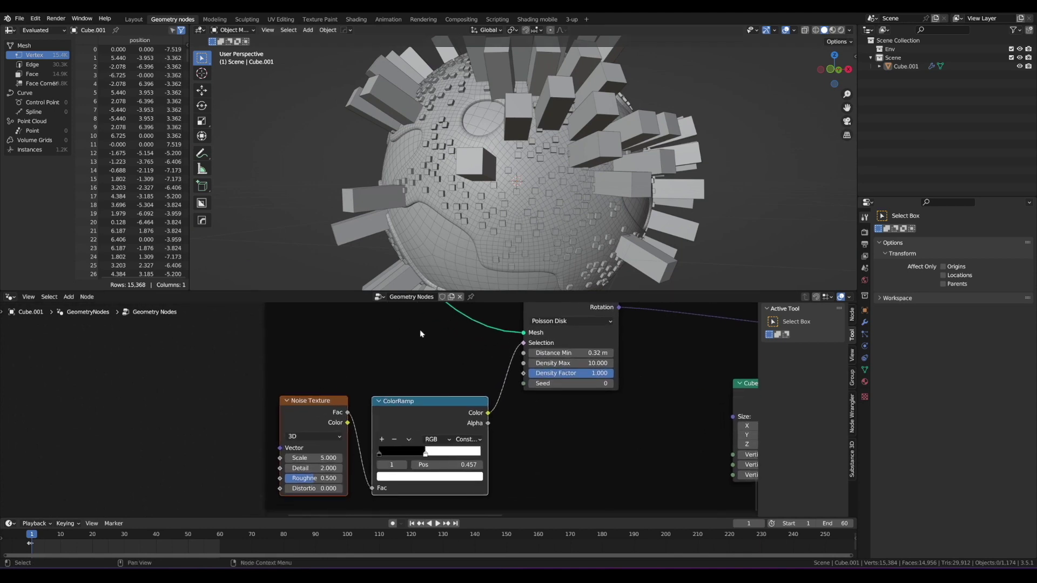
Set the small buildings' Noise Texture Scale to 1.73 and the point distribution's Distance Min to 0.24 m
{"action": "left_click_drag", "start_coordinate": [313, 458], "coordinate": [258, 458]}
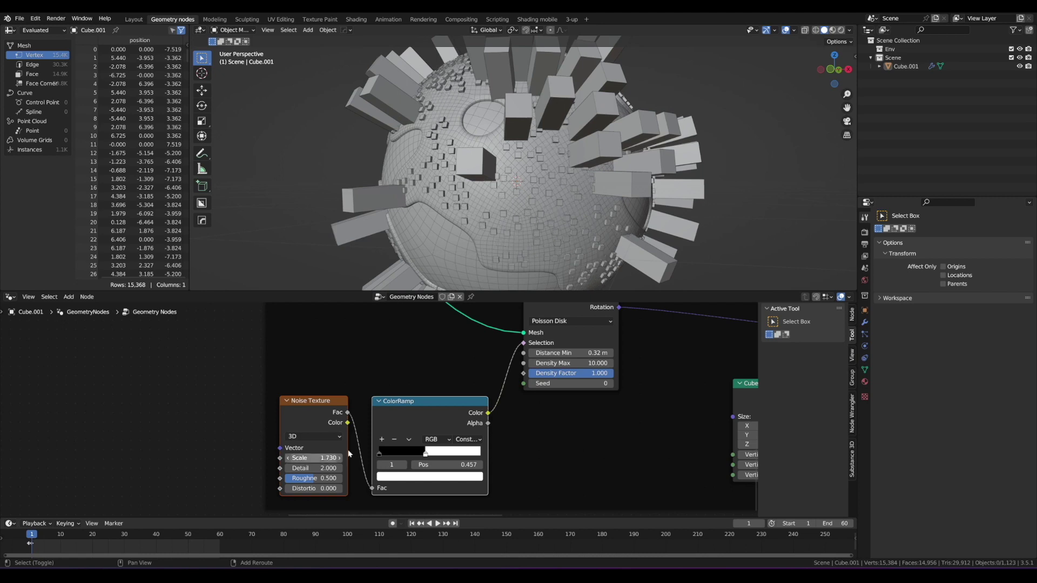
{"action": "scroll", "coordinate": [571, 389], "scroll_direction": "down", "scroll_amount": 1}
{"action": "left_click_drag", "start_coordinate": [570, 388], "coordinate": [543, 375], "text": "alt"}
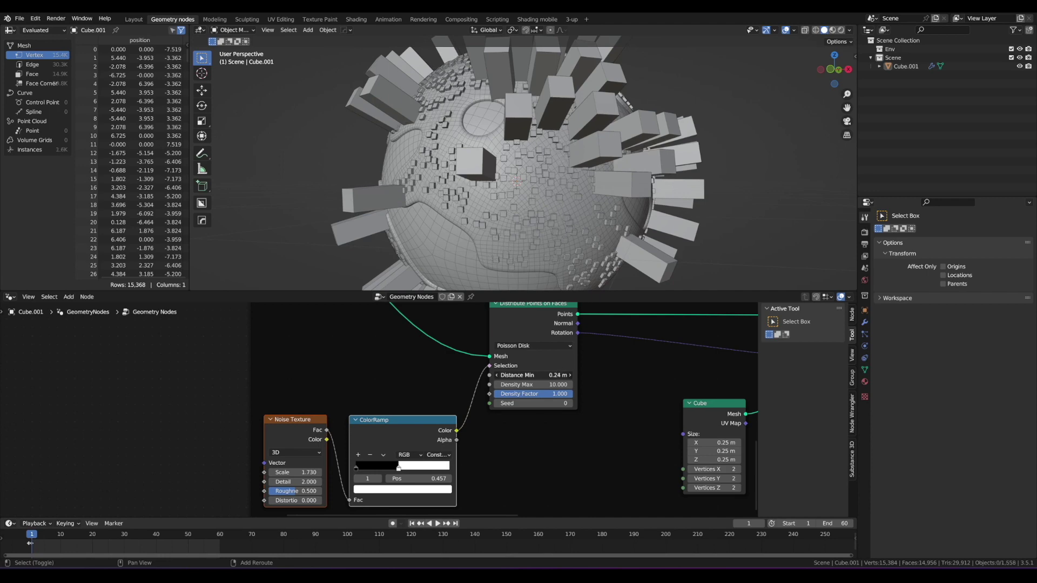
{"action": "middle_click_drag", "start_coordinate": [518, 162], "coordinate": [429, 176]}
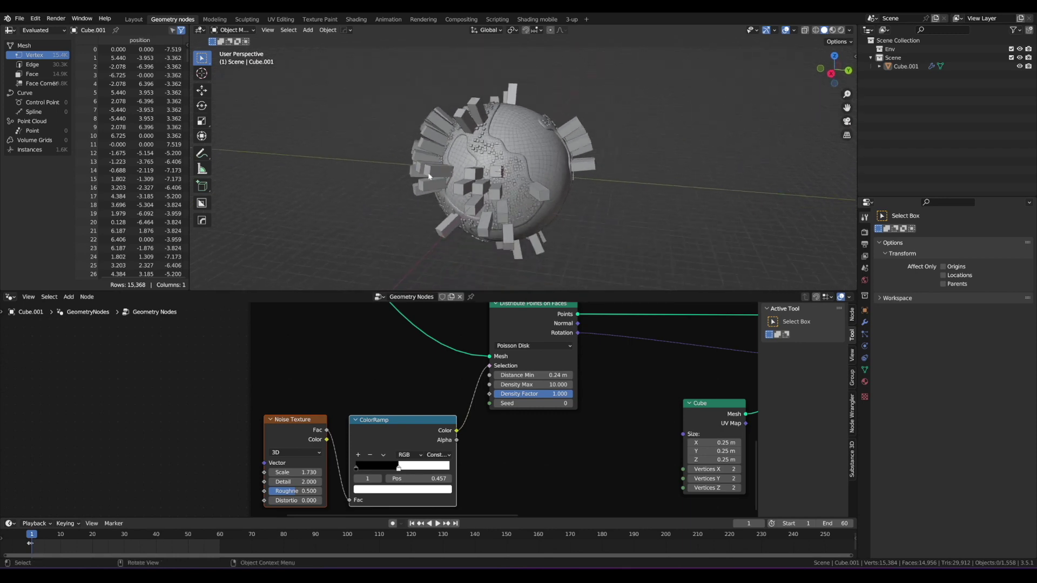
{"action": "left_click_drag", "start_coordinate": [429, 176], "coordinate": [522, 164], "text": "alt"}
{"action": "scroll", "coordinate": [467, 161], "scroll_direction": "up", "scroll_amount": 1}
{"action": "scroll", "coordinate": [503, 148], "scroll_direction": "up", "scroll_amount": 3}
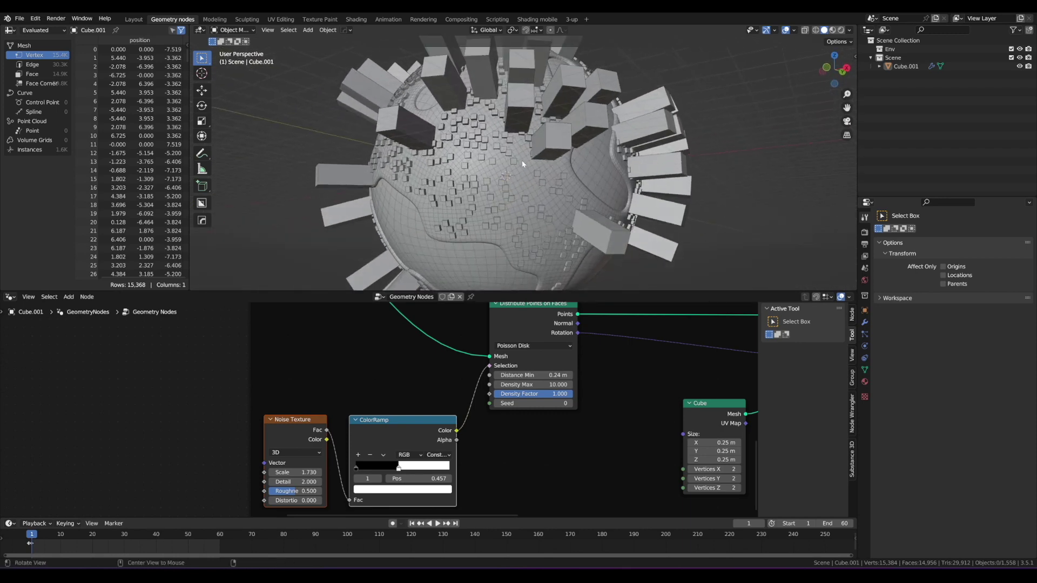
{"action": "scroll", "coordinate": [522, 164], "scroll_direction": "up", "scroll_amount": 4}
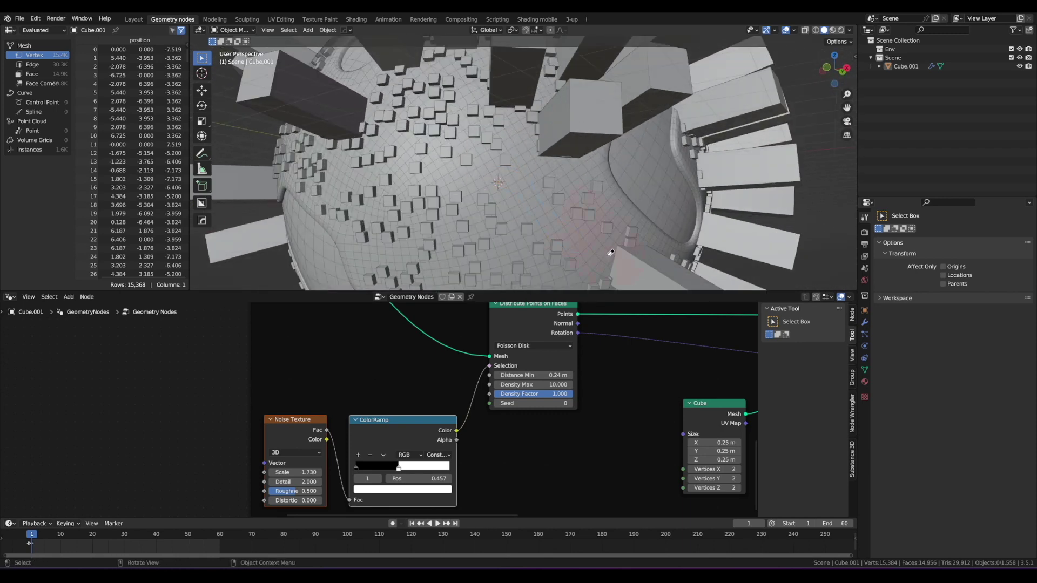
{"action": "scroll", "coordinate": [437, 286], "scroll_direction": "down", "scroll_amount": 5}
{"action": "scroll", "coordinate": [365, 417], "scroll_direction": "up", "scroll_amount": 2}
Fine-tune the small buildings ColorRamp's white stop to position 0.467 and check the planet from several sides
{"action": "left_click_drag", "start_coordinate": [306, 438], "coordinate": [398, 389], "text": "alt"}
{"action": "key", "text": "d"}
{"action": "left_click_drag", "start_coordinate": [387, 342], "coordinate": [340, 363]}
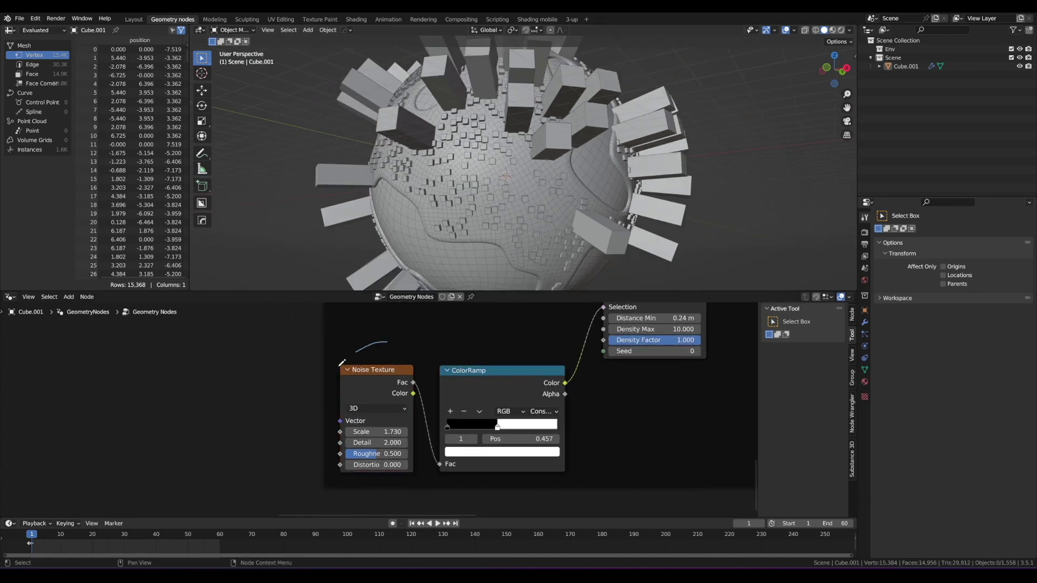
{"action": "middle_click_drag", "start_coordinate": [483, 200], "coordinate": [448, 182]}
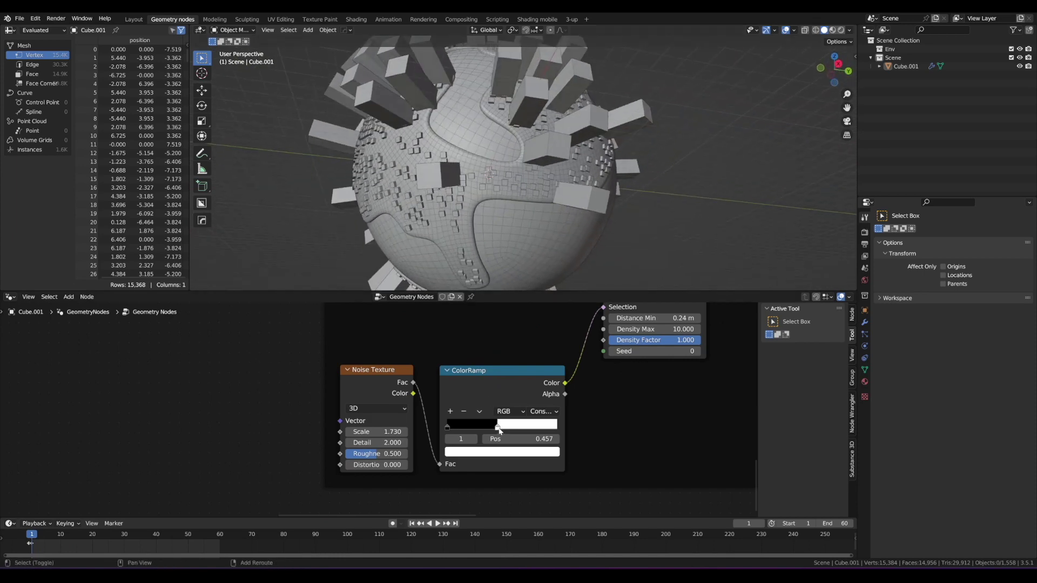
{"action": "mouse_move", "coordinate": [497, 426]}
{"action": "left_mouse_down"}
{"action": "mouse_move", "coordinate": [488, 430]}
{"action": "mouse_move", "coordinate": [510, 431]}
{"action": "mouse_move", "coordinate": [500, 432]}
{"action": "left_mouse_up"}
{"action": "middle_click_drag", "start_coordinate": [519, 240], "coordinate": [586, 149]}
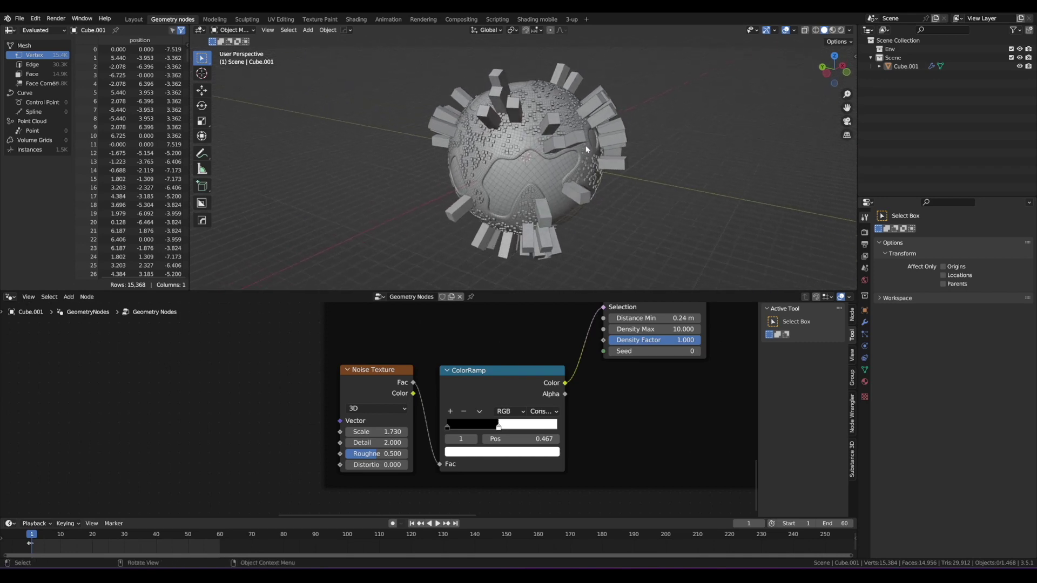